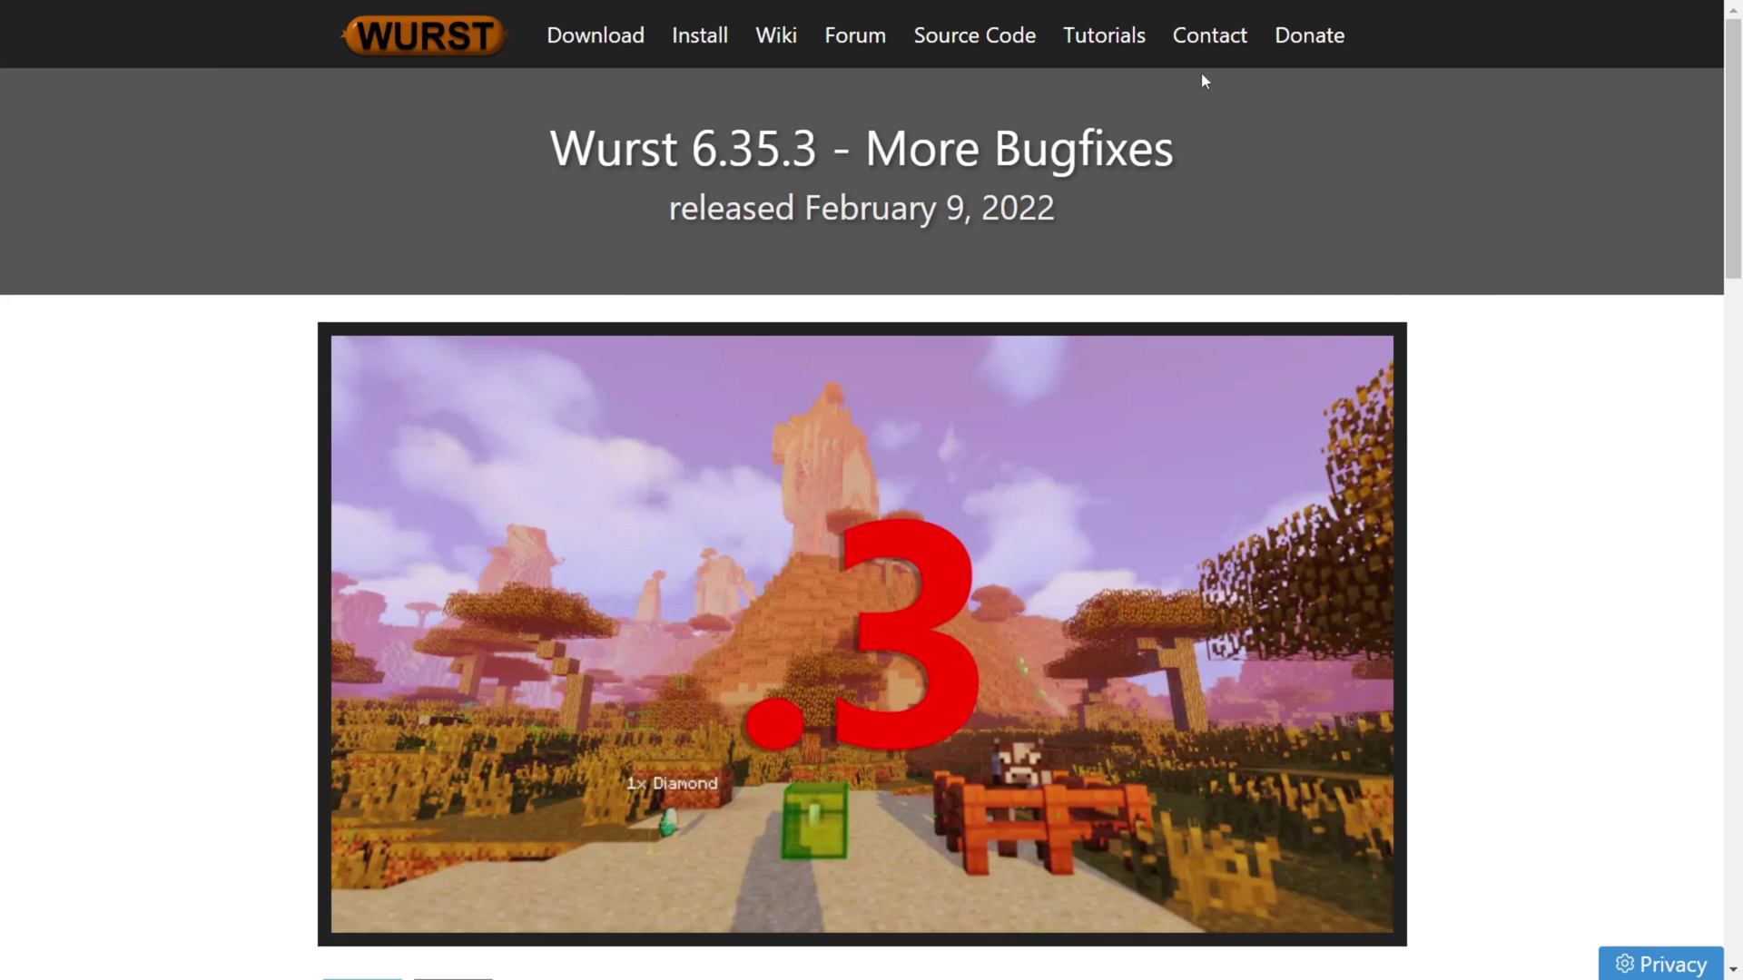
Step: Scroll the Wurst 6.35.3 page down to the Downloads section's Windows .ZIP installer buttons
scroll(1452, 345, "down", 15)
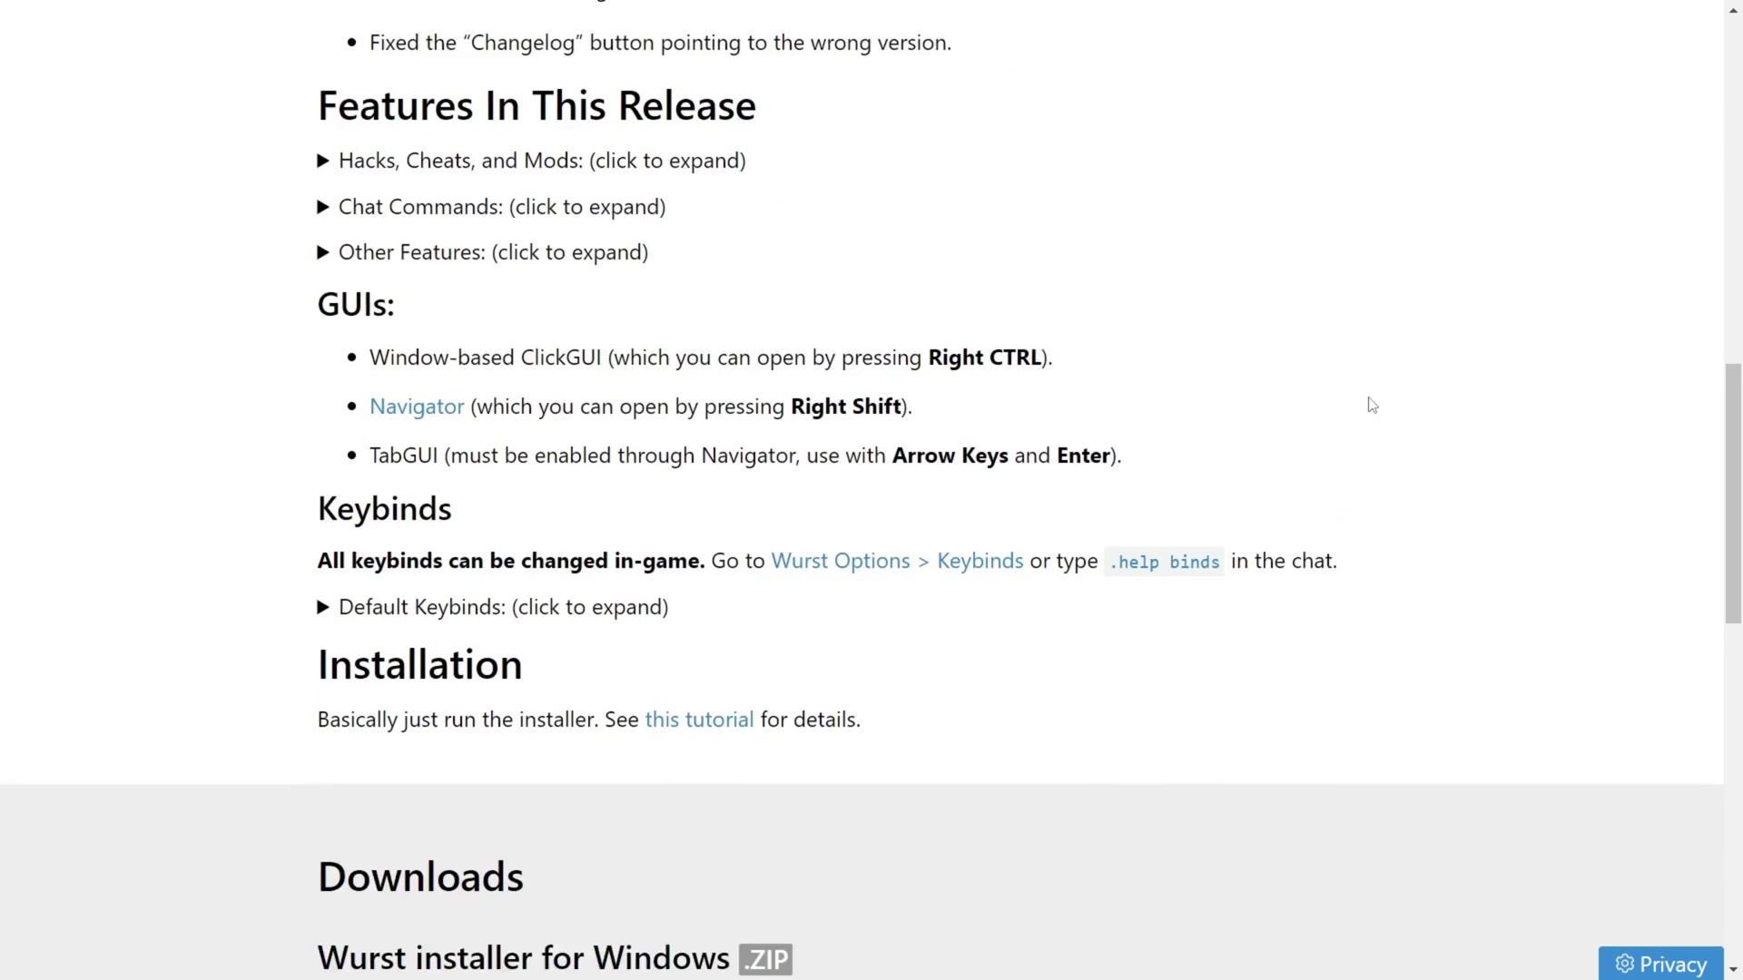
scroll(1372, 404, "down", 8)
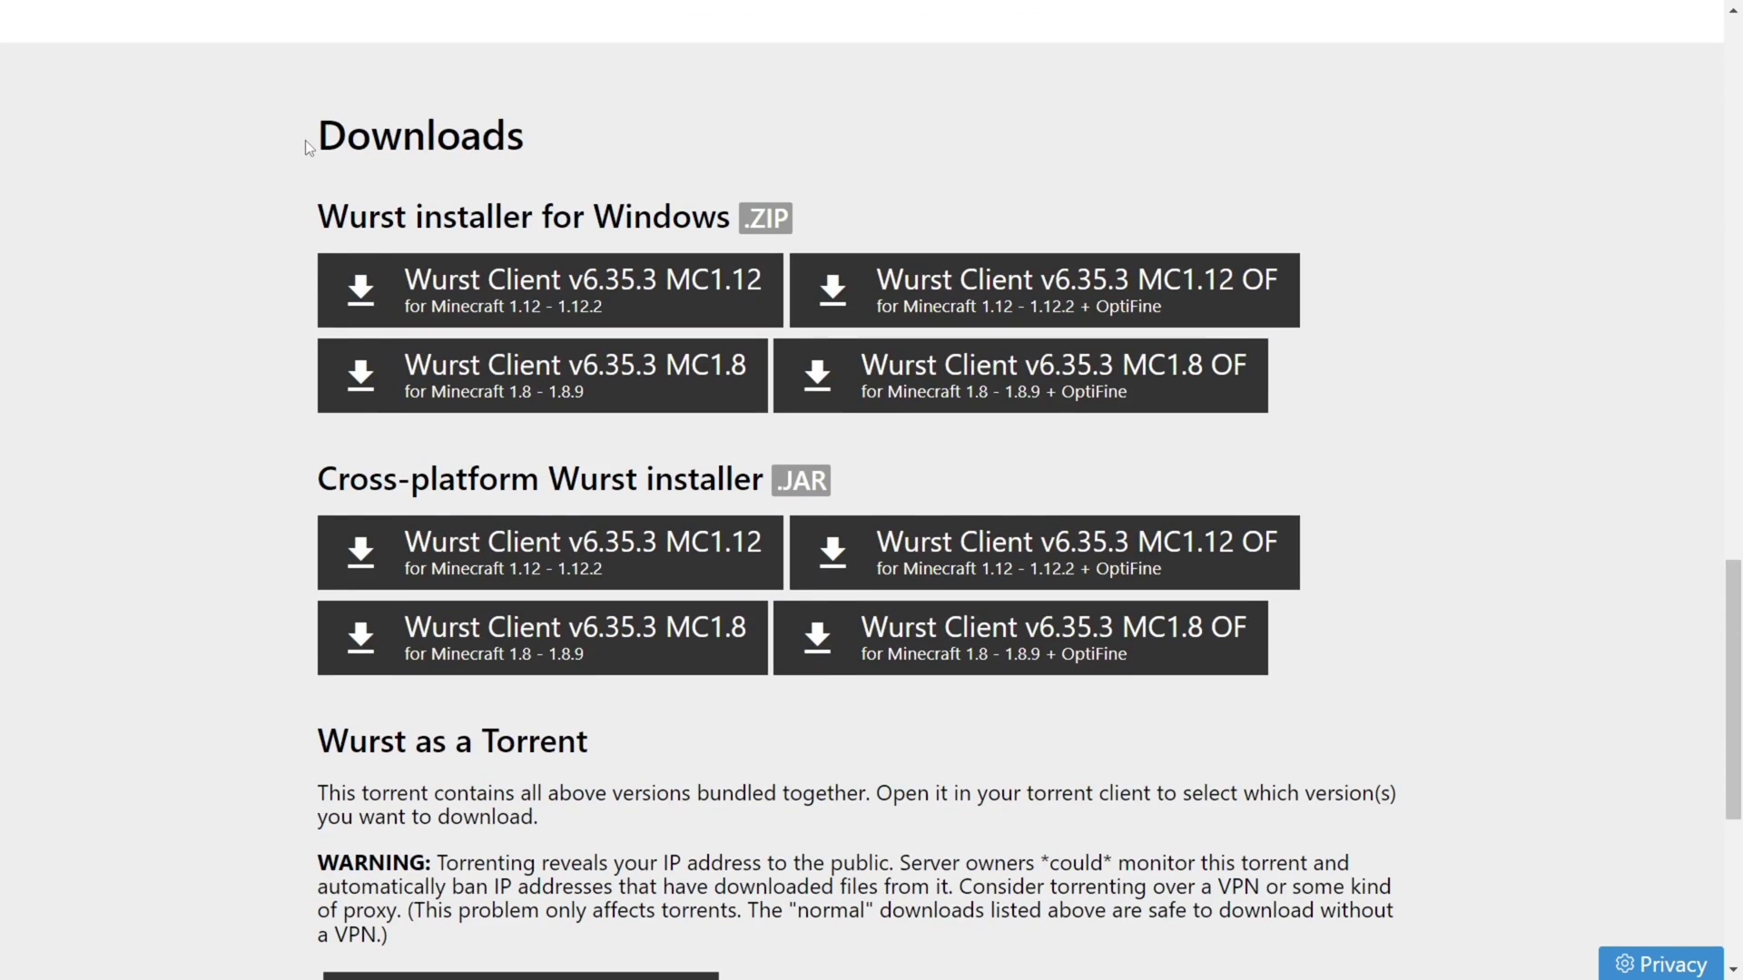
left_click_drag(305, 145, 613, 154)
left_click(625, 141)
left_click_drag(357, 216, 731, 217)
left_click(924, 164)
Step: Download the MC1.8 .ZIP and extract it into a Wurst-Client-v6.35.3-MC1.8 folder
left_click(550, 383)
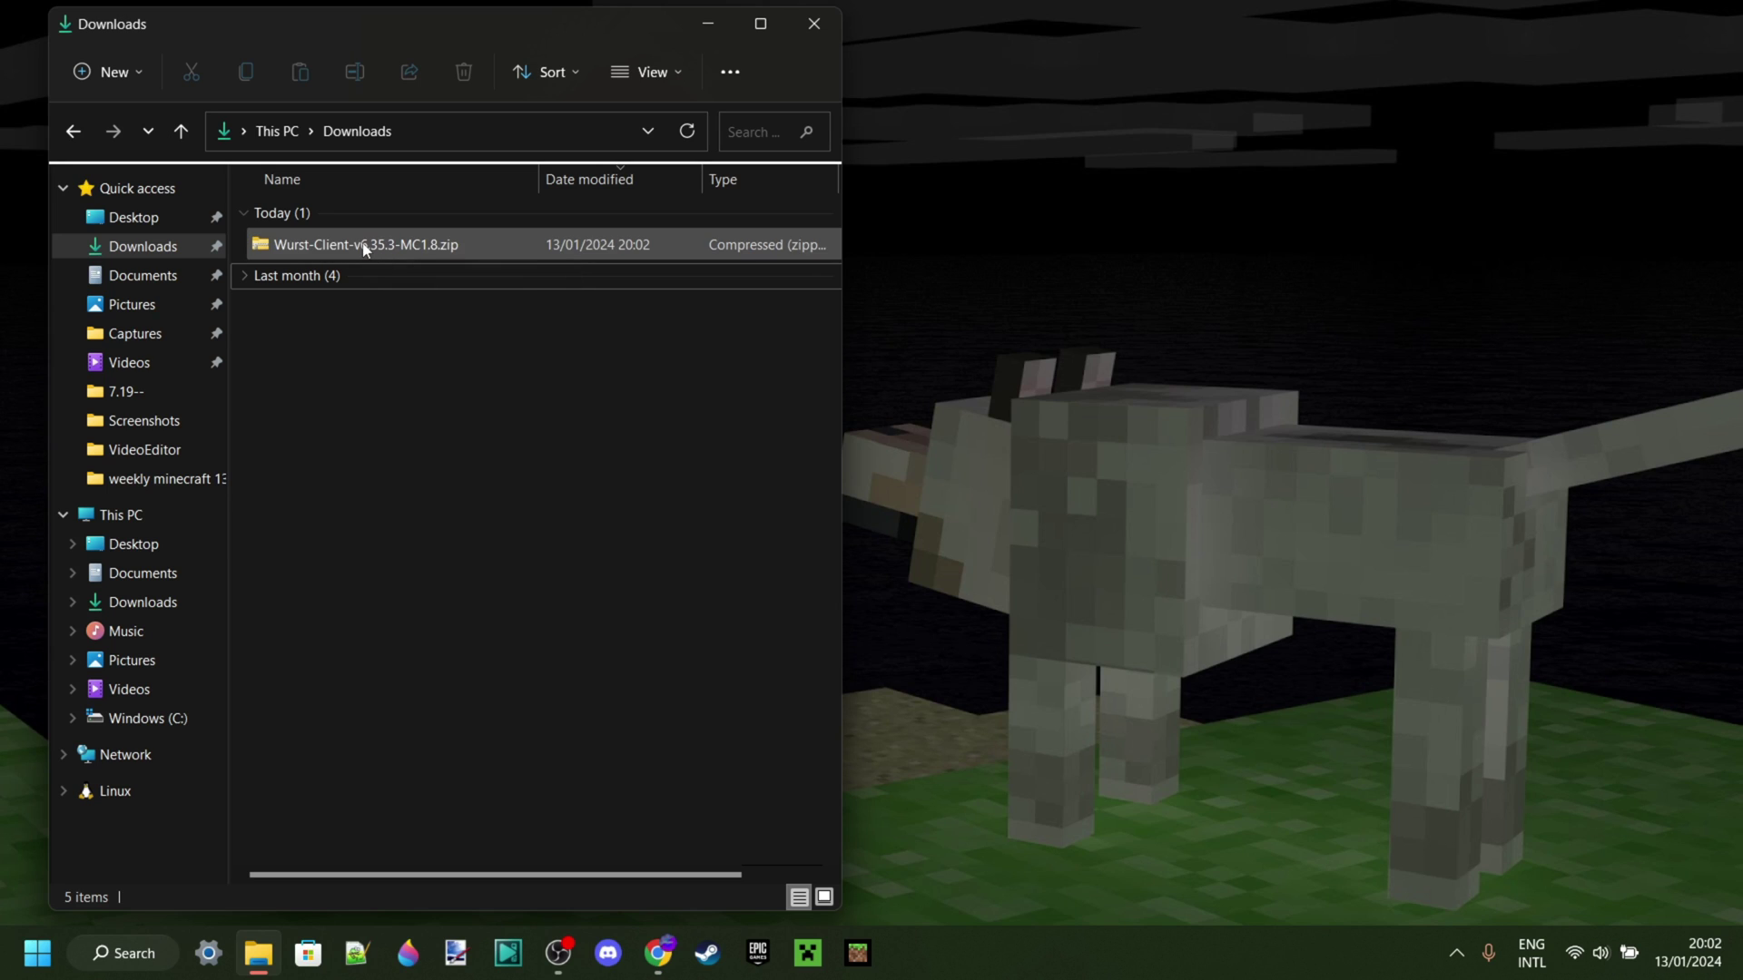
right_click(304, 246)
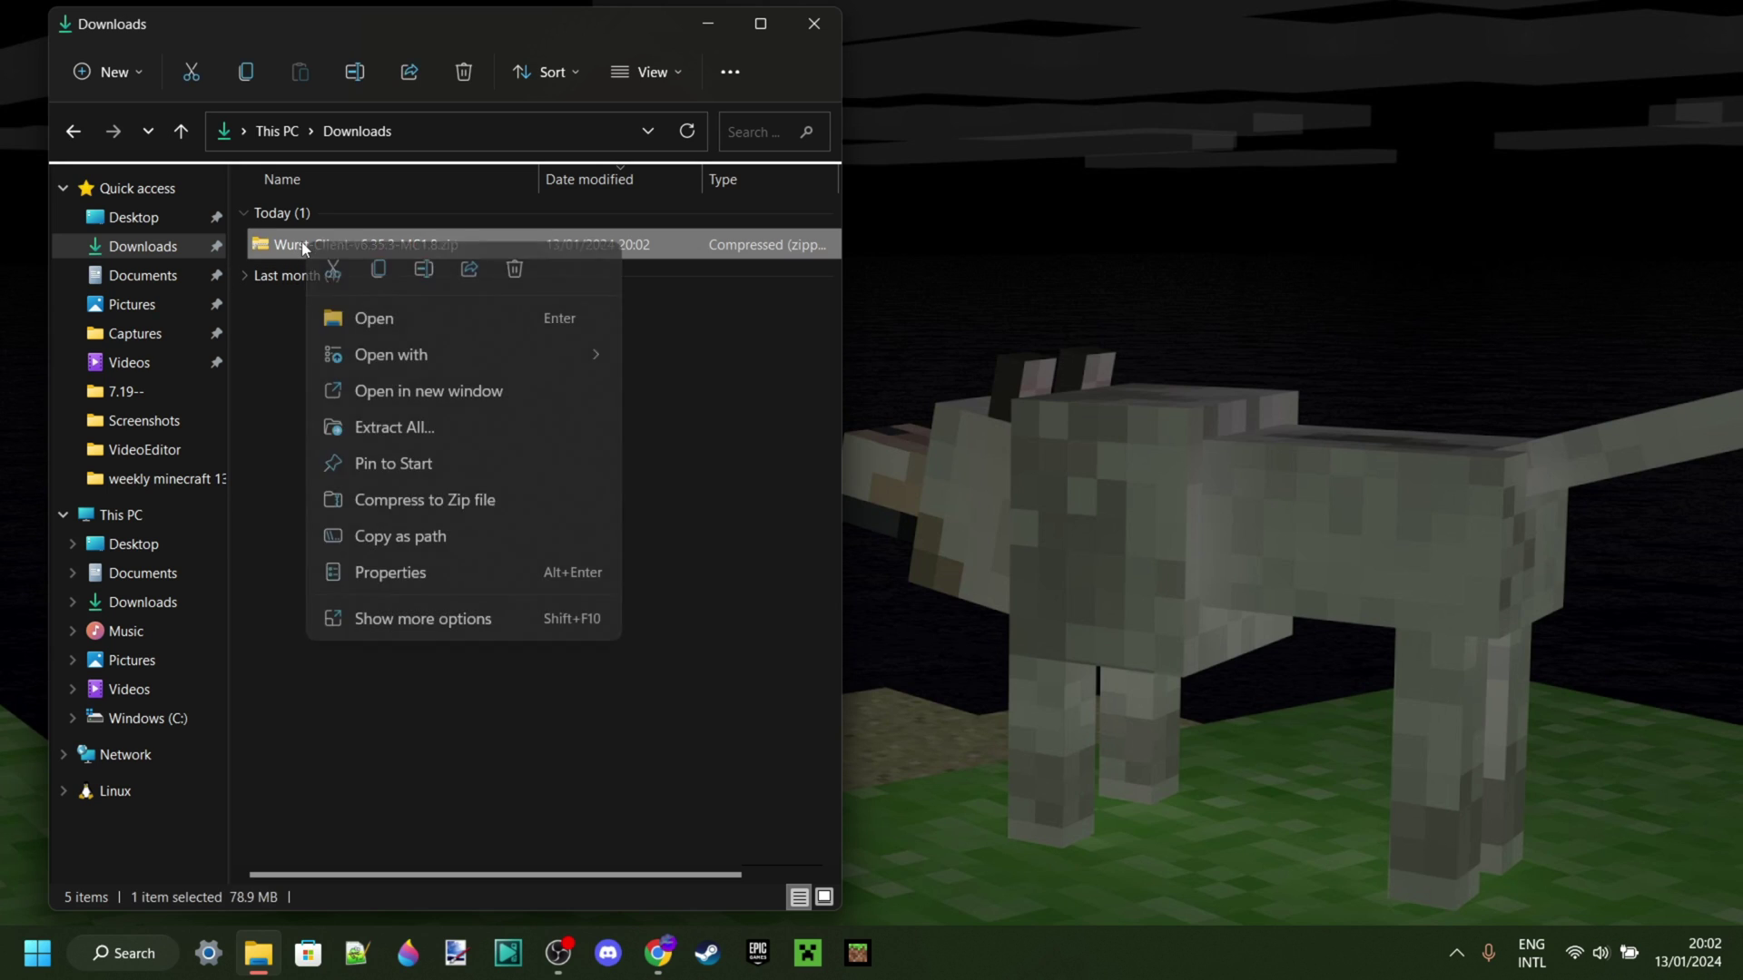
left_click(392, 428)
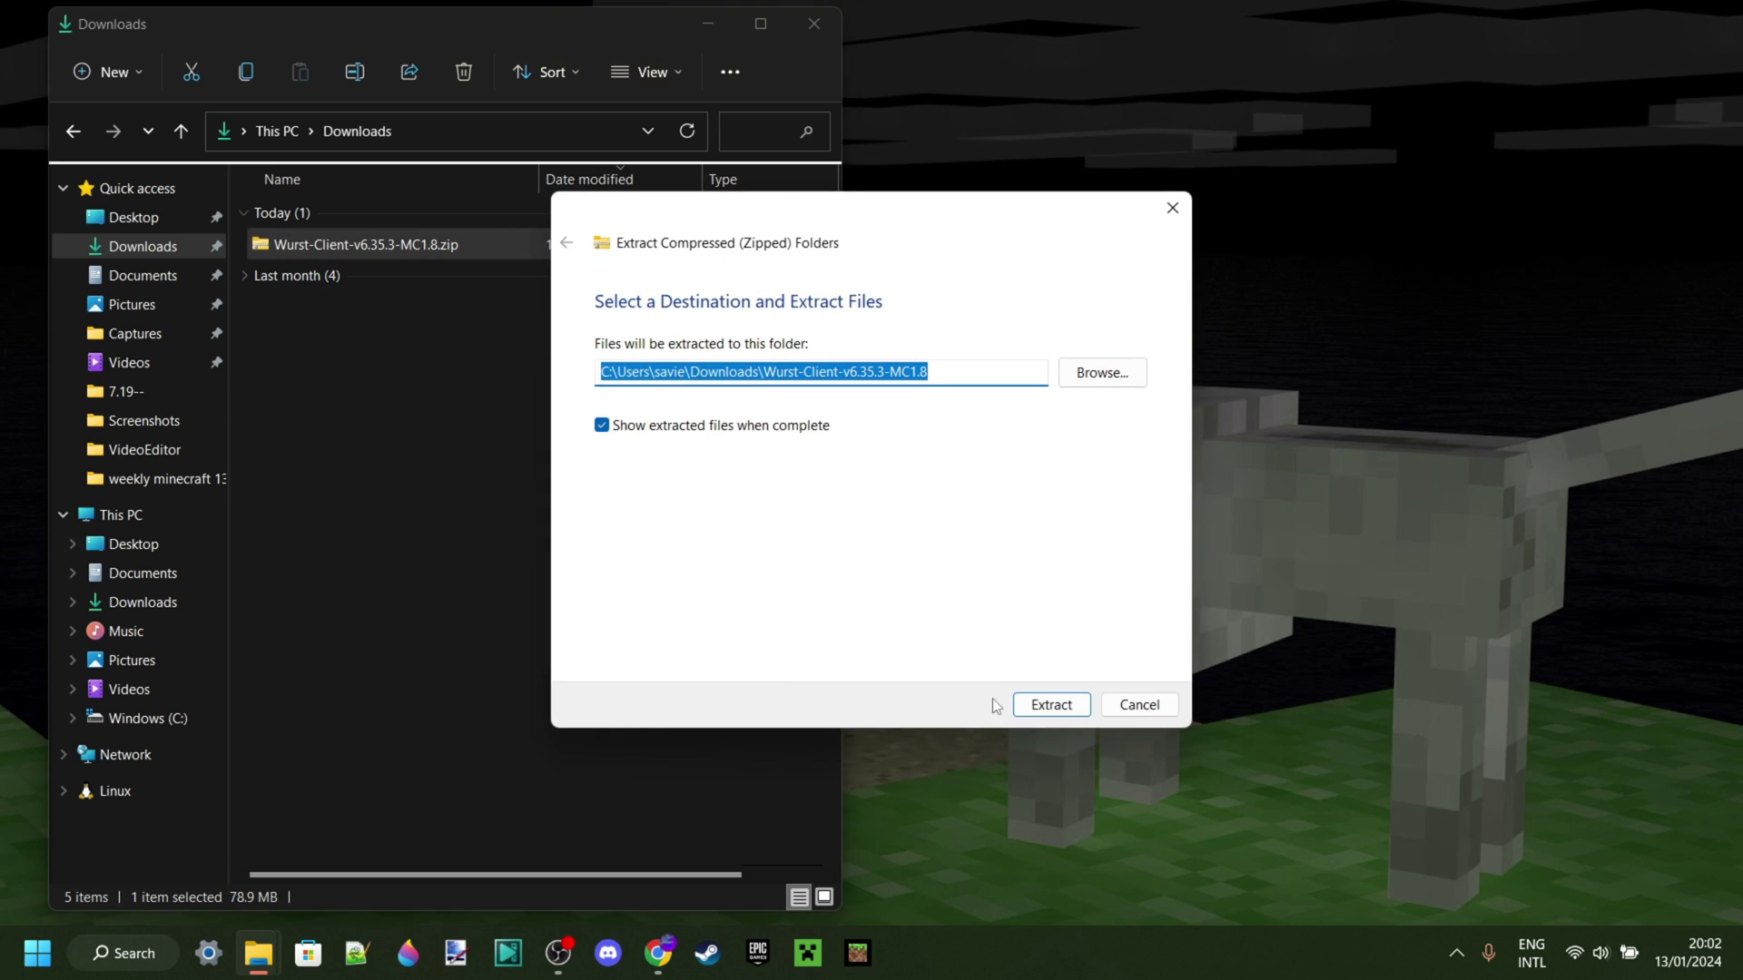
left_click(1050, 704)
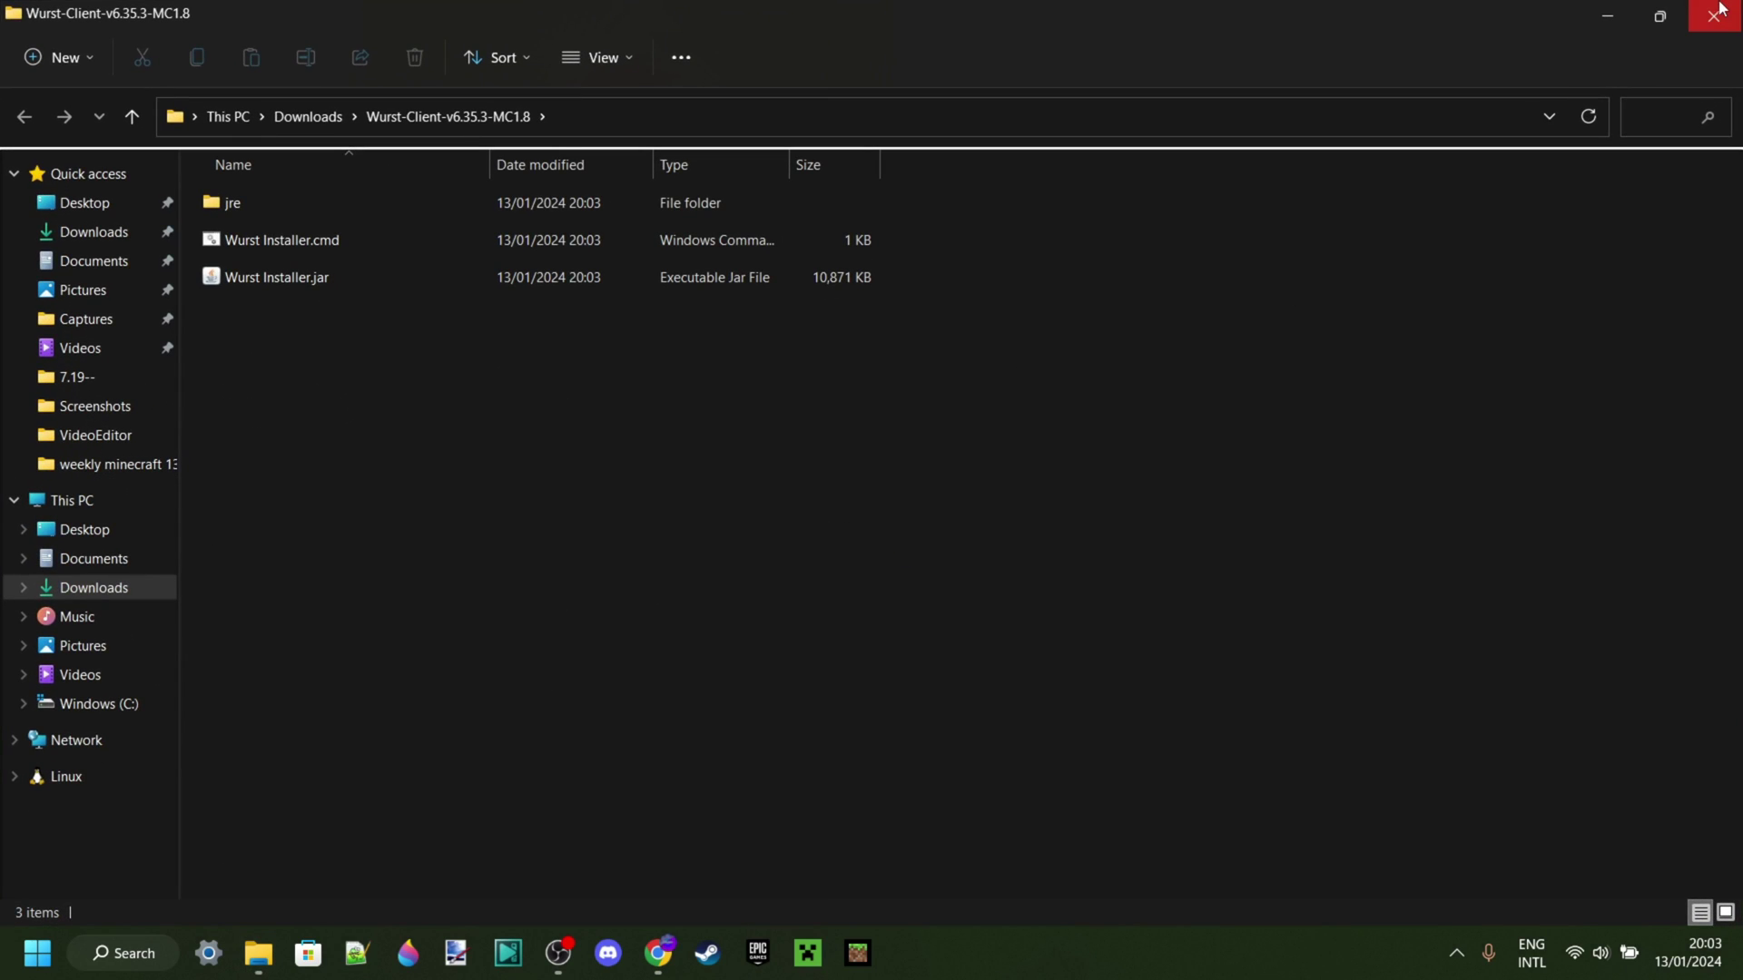
left_click(1724, 11)
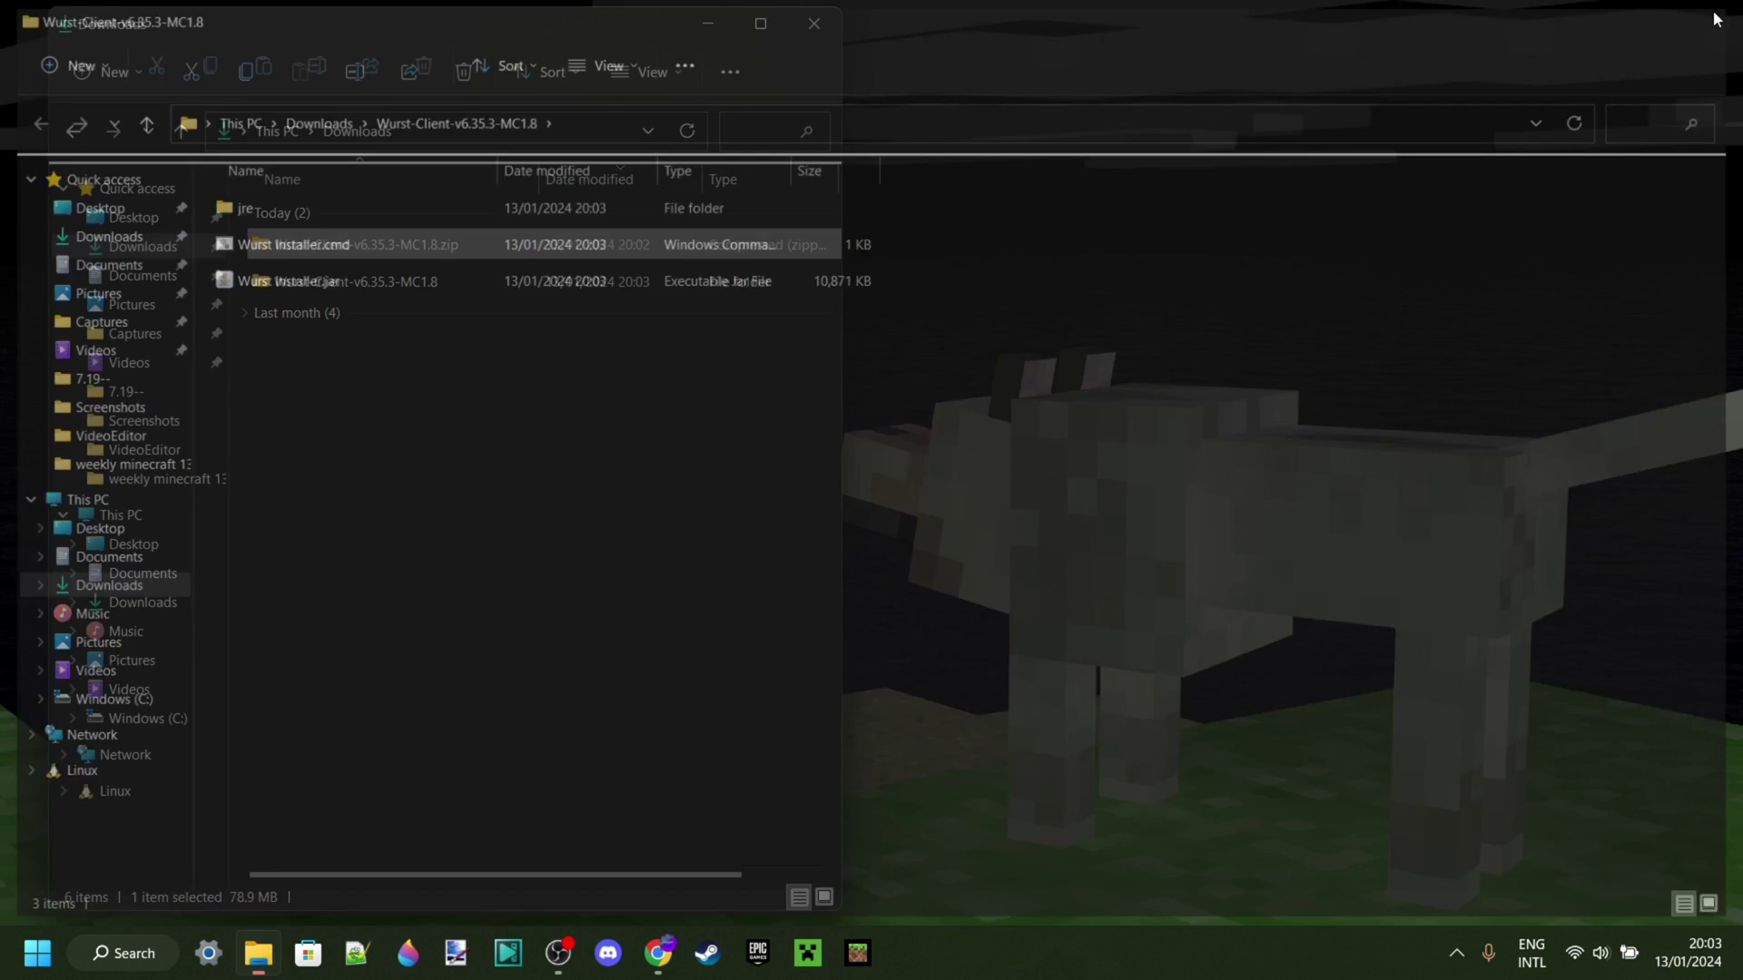
Step: Maximize Explorer and delete the Wurst-Client-v6.35.3-MC1.8.zip from Downloads
left_click(761, 25)
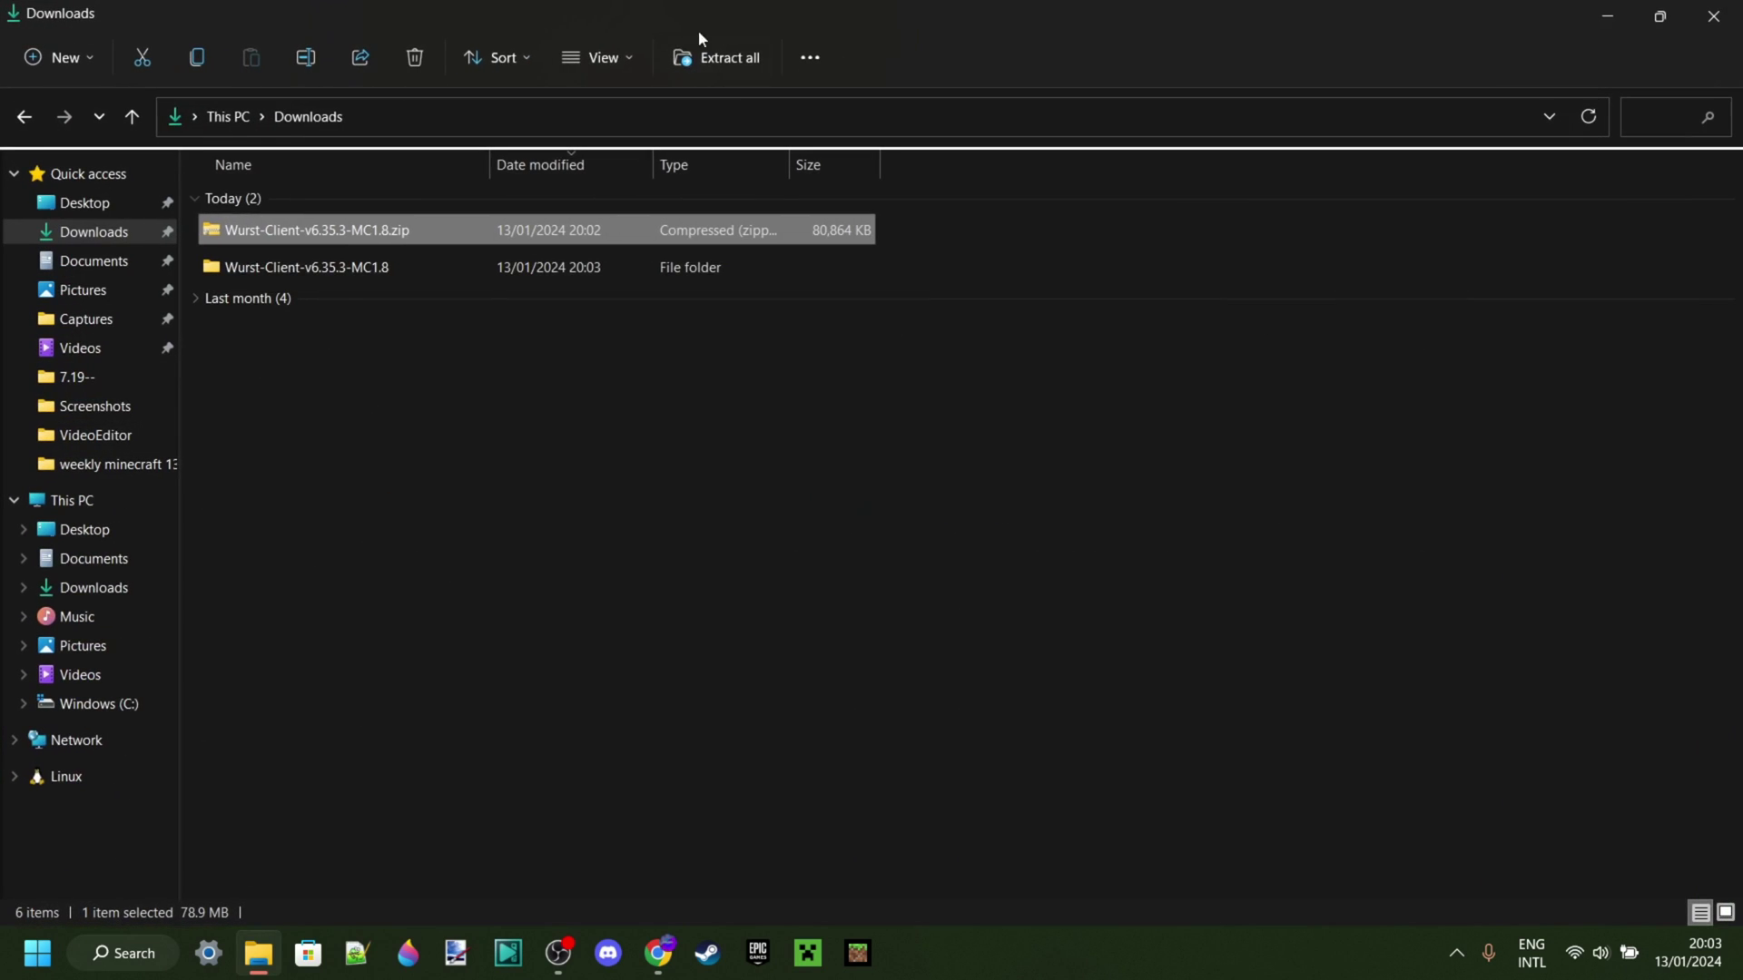
left_click(372, 358)
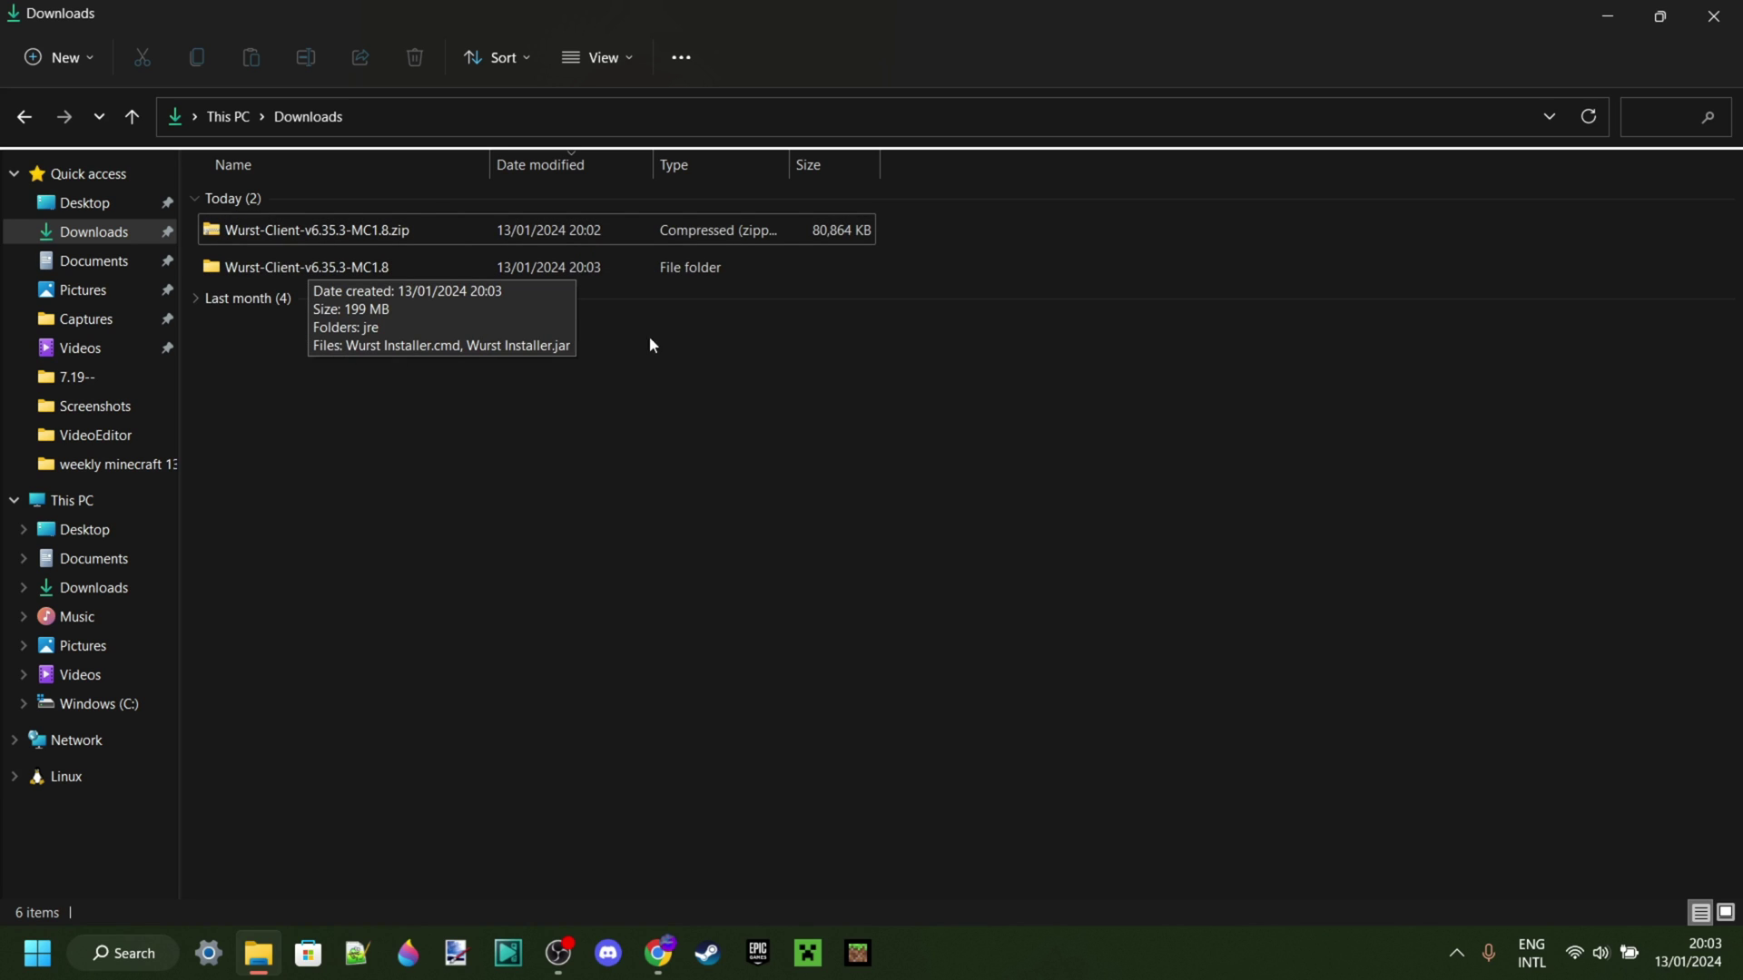
left_click(273, 232)
right_click(272, 232)
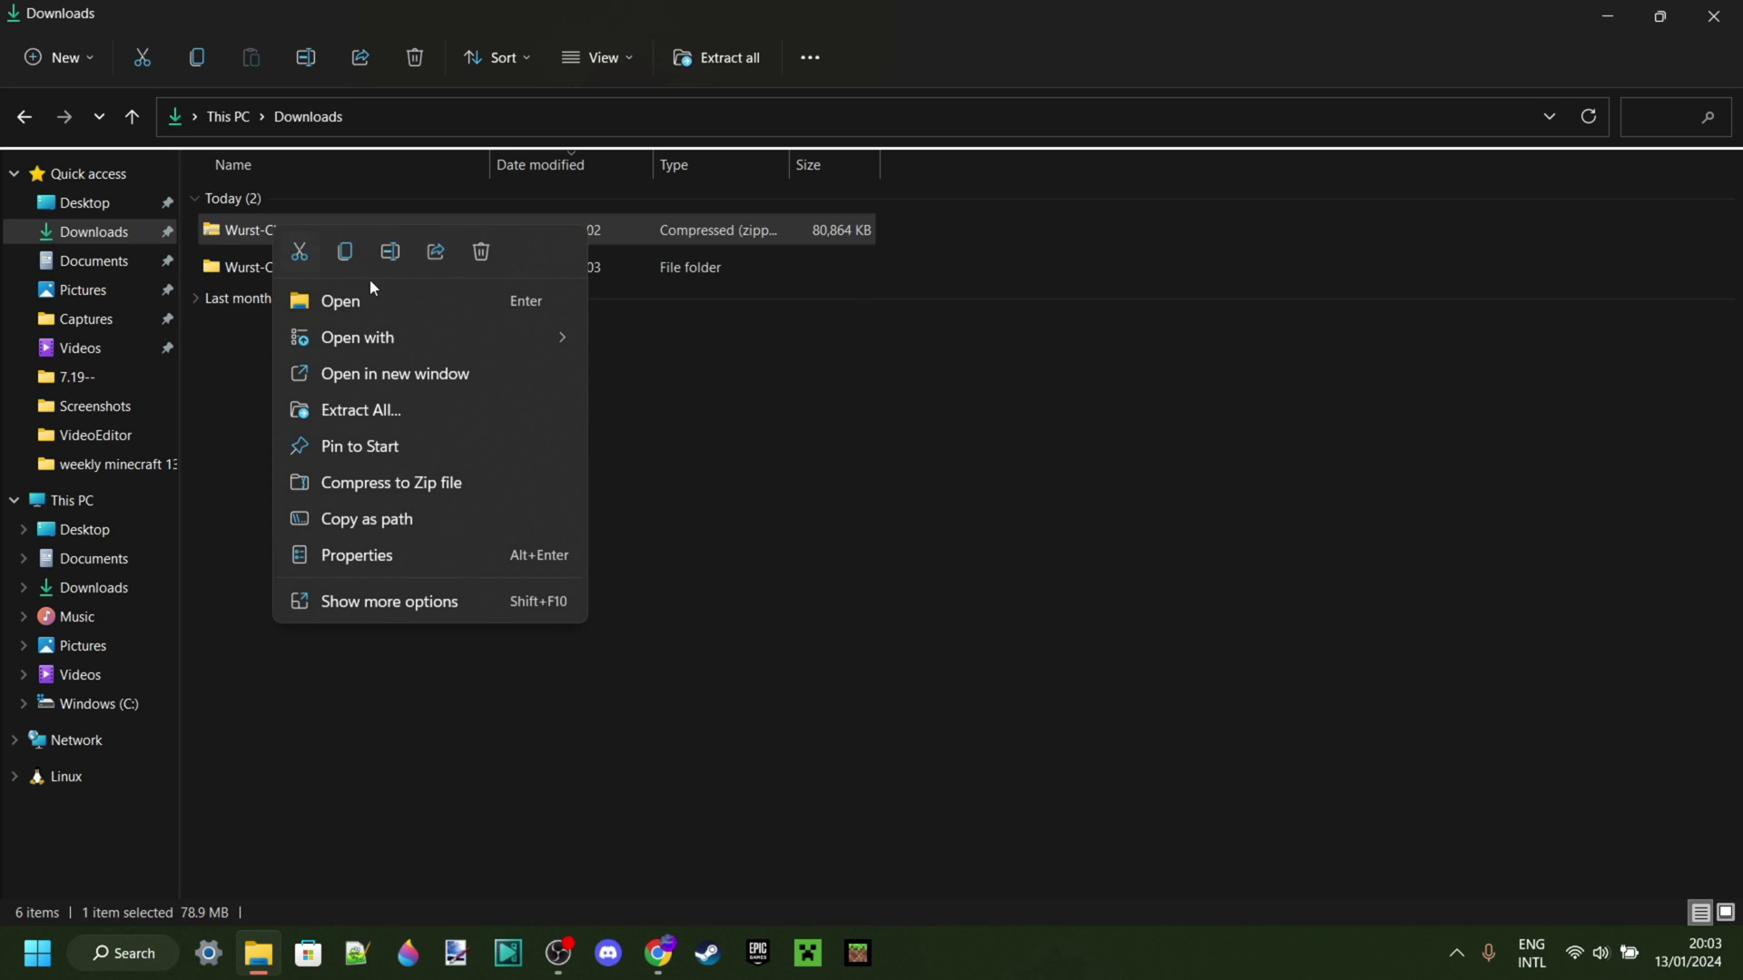
left_click(482, 254)
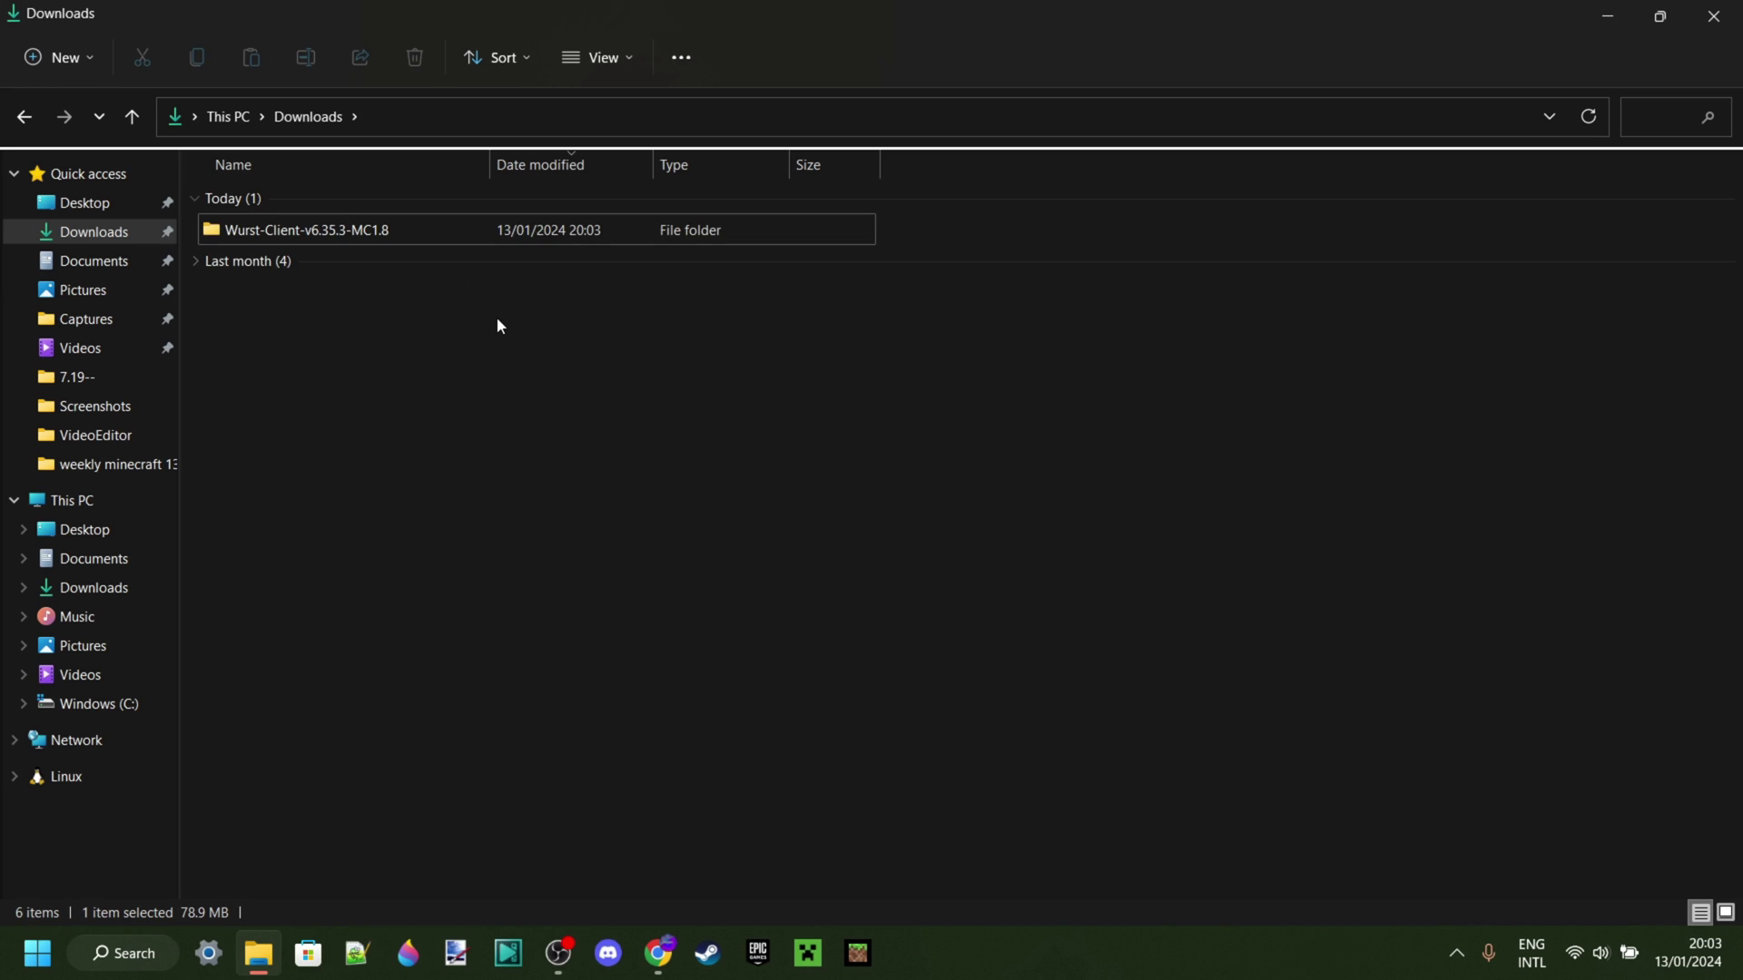
Step: Open the extracted Wurst-Client-v6.35.3-MC1.8 folder and restore the window to a smaller size
double_click(308, 234)
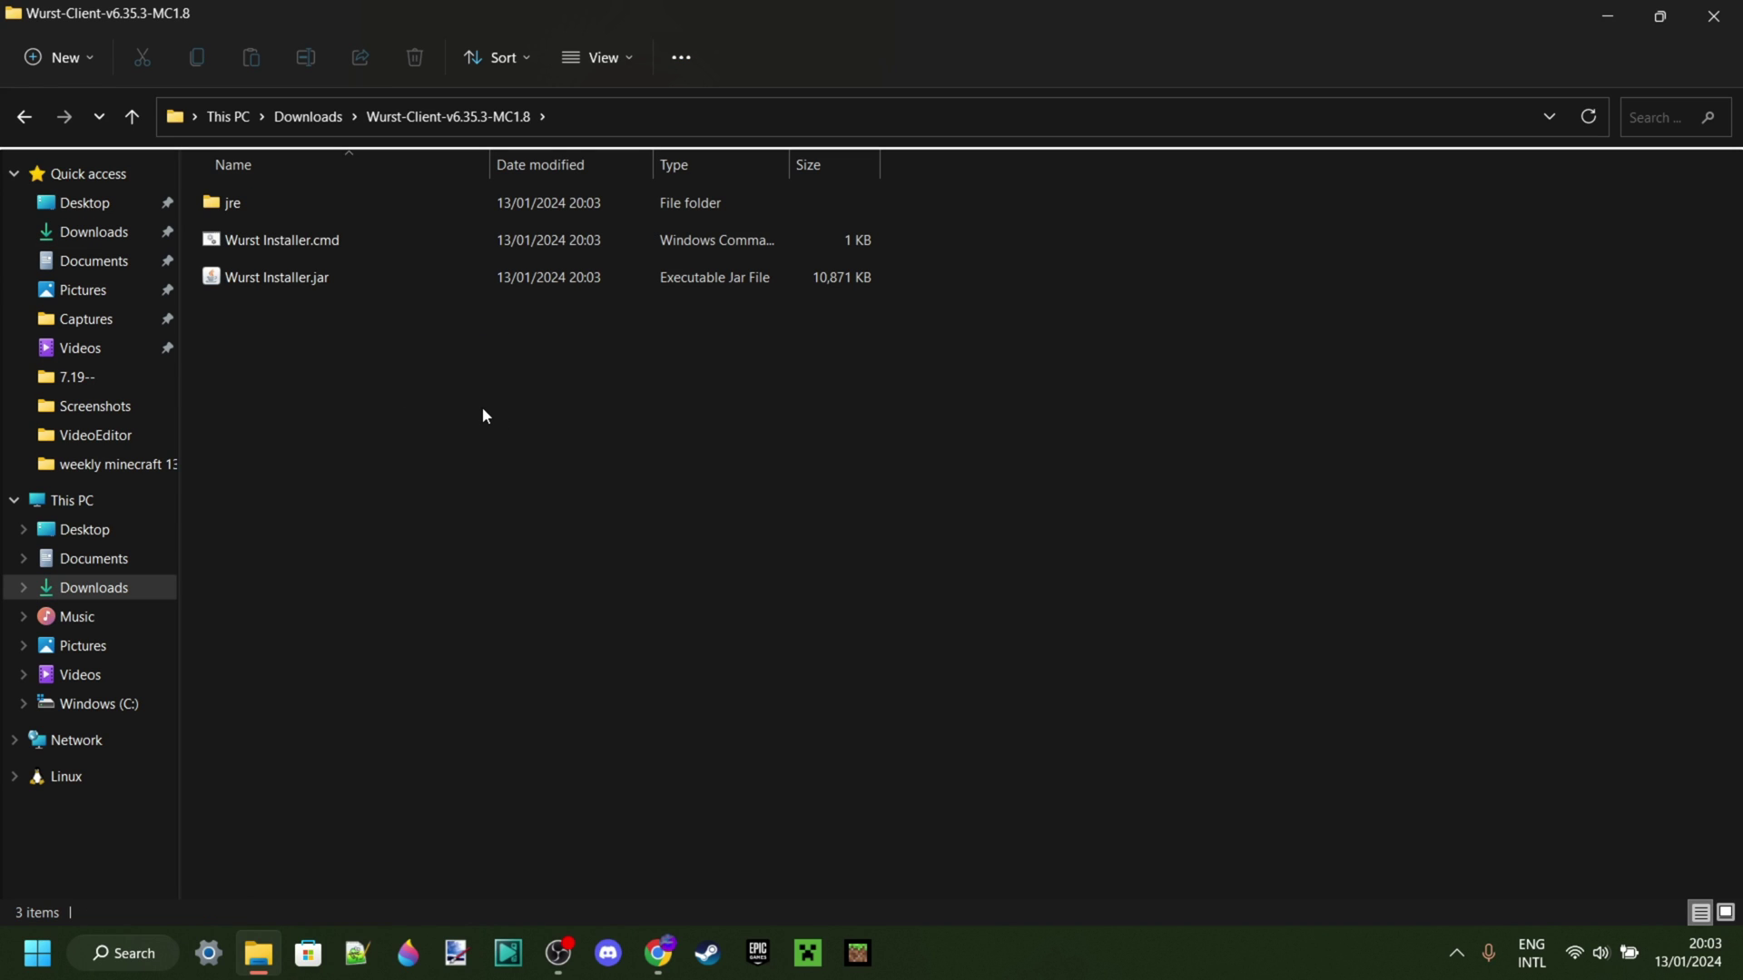
key("super+Down")
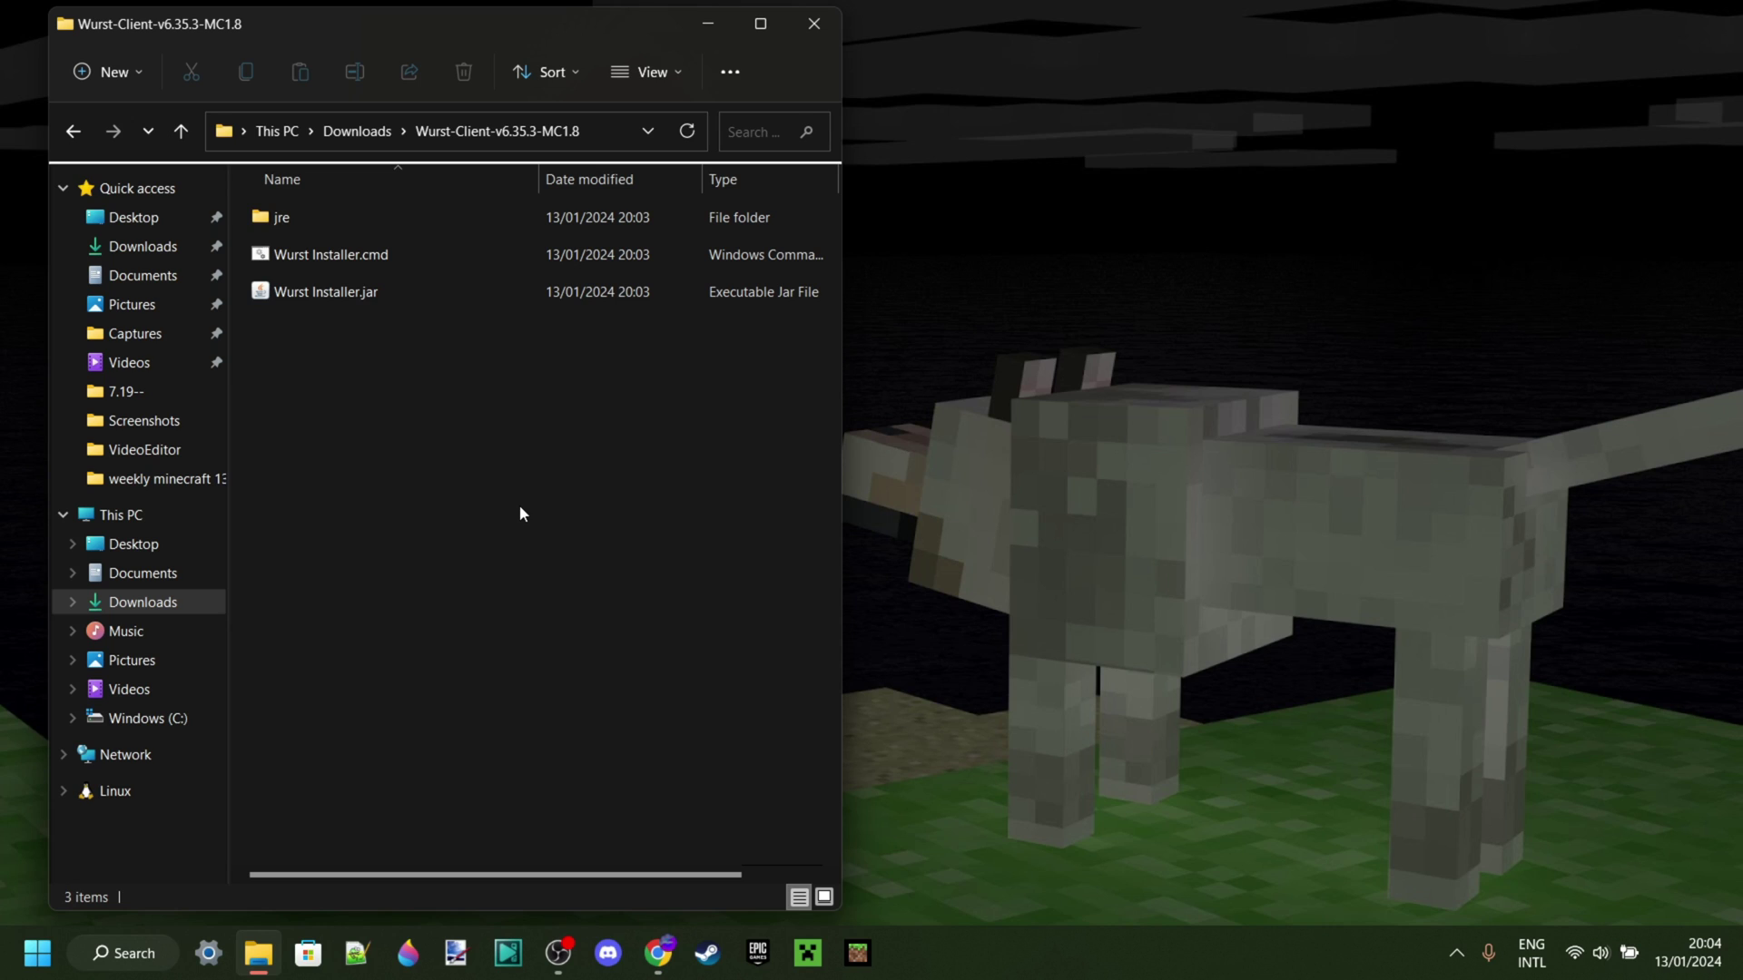
left_click_drag(242, 215, 321, 335)
left_click(322, 335)
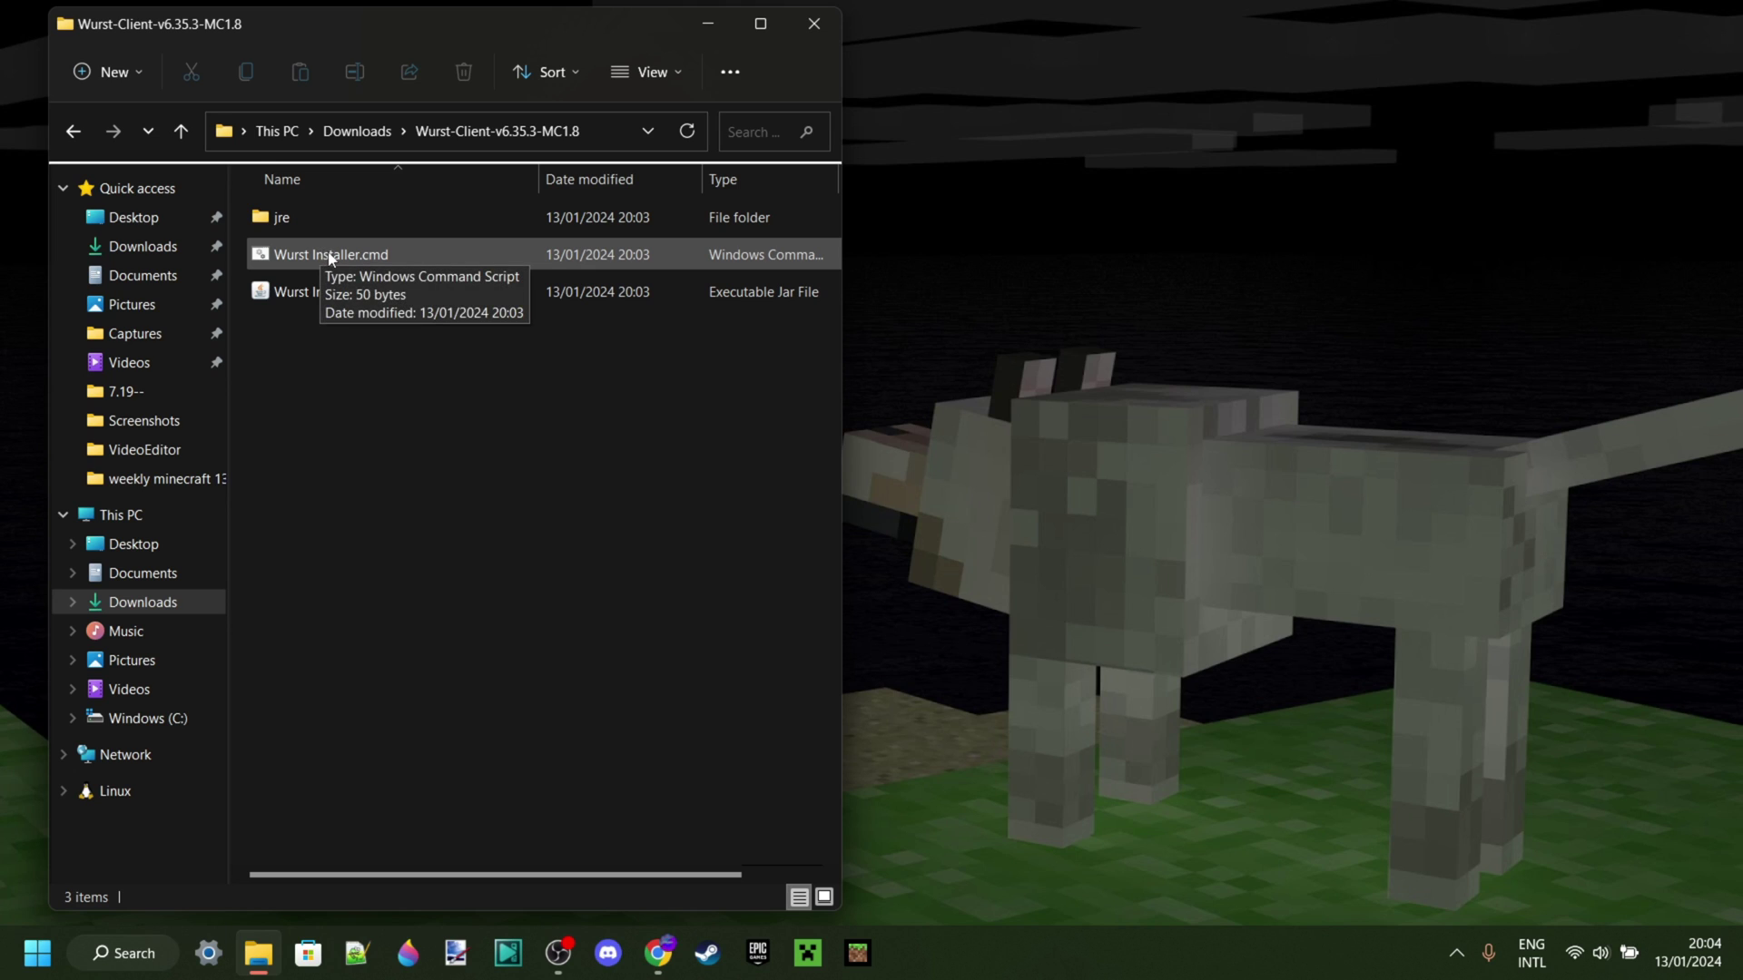
Step: Run Wurst Installer.cmd, attempt Install, dismiss the Minecraft 1.8 not-found error, then switch to the launcher
double_click(329, 255)
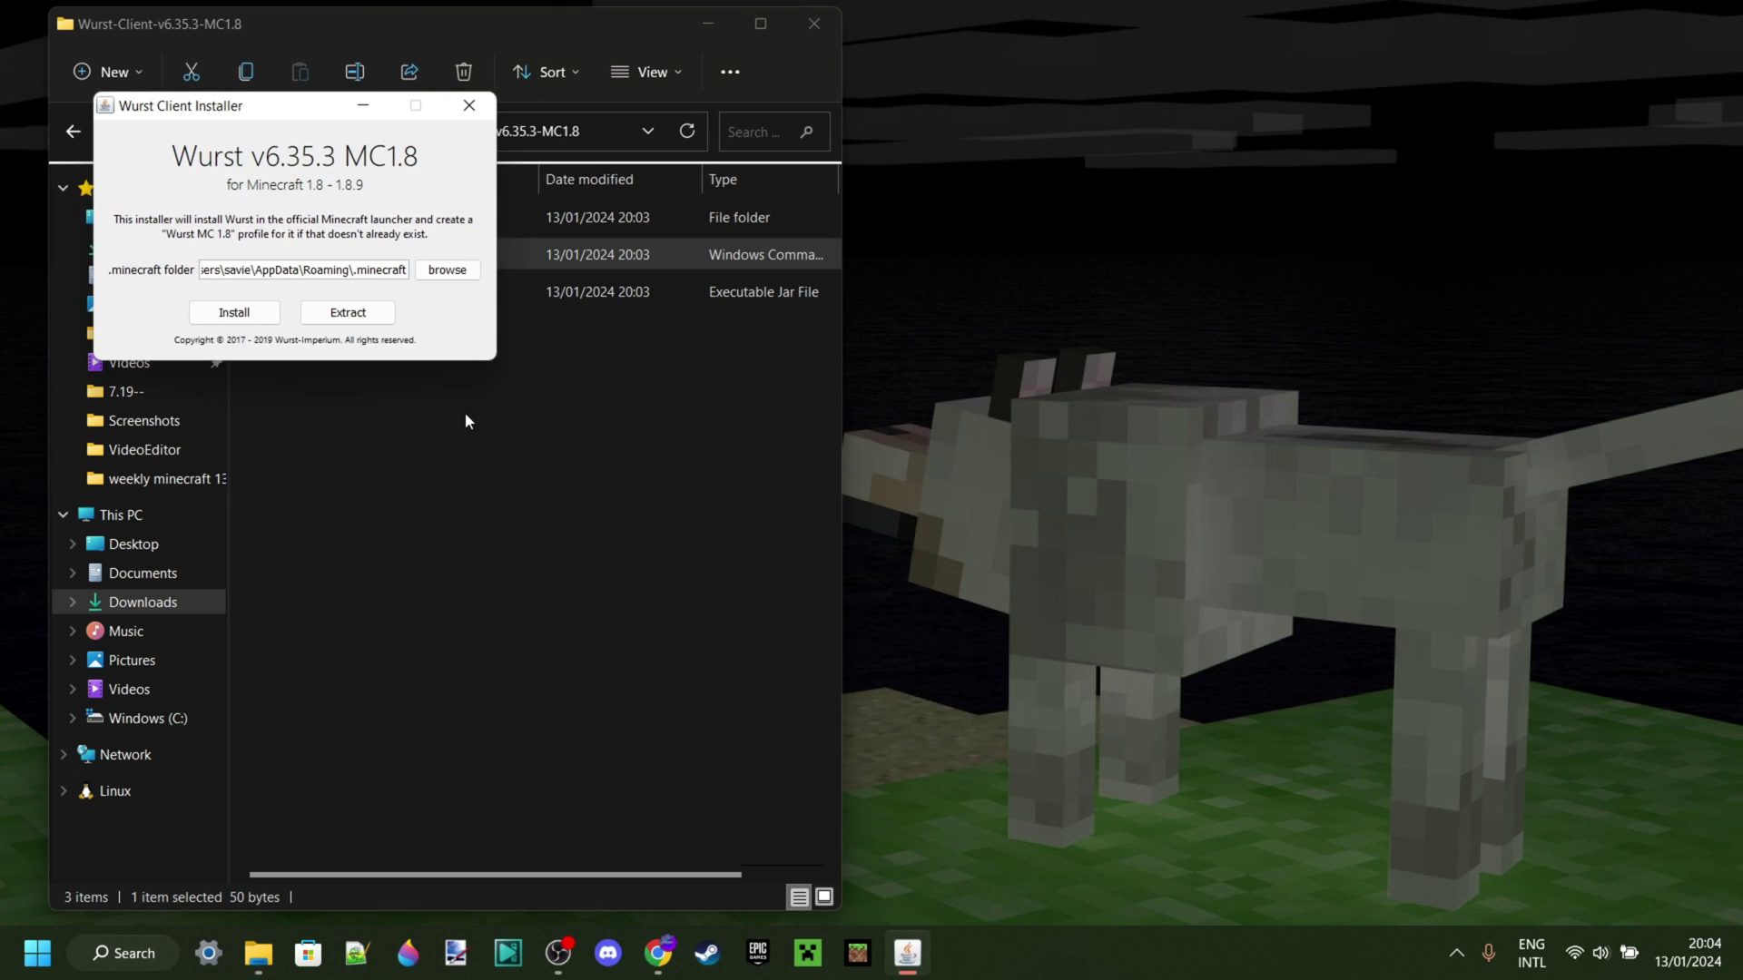
left_click_drag(290, 115, 633, 172)
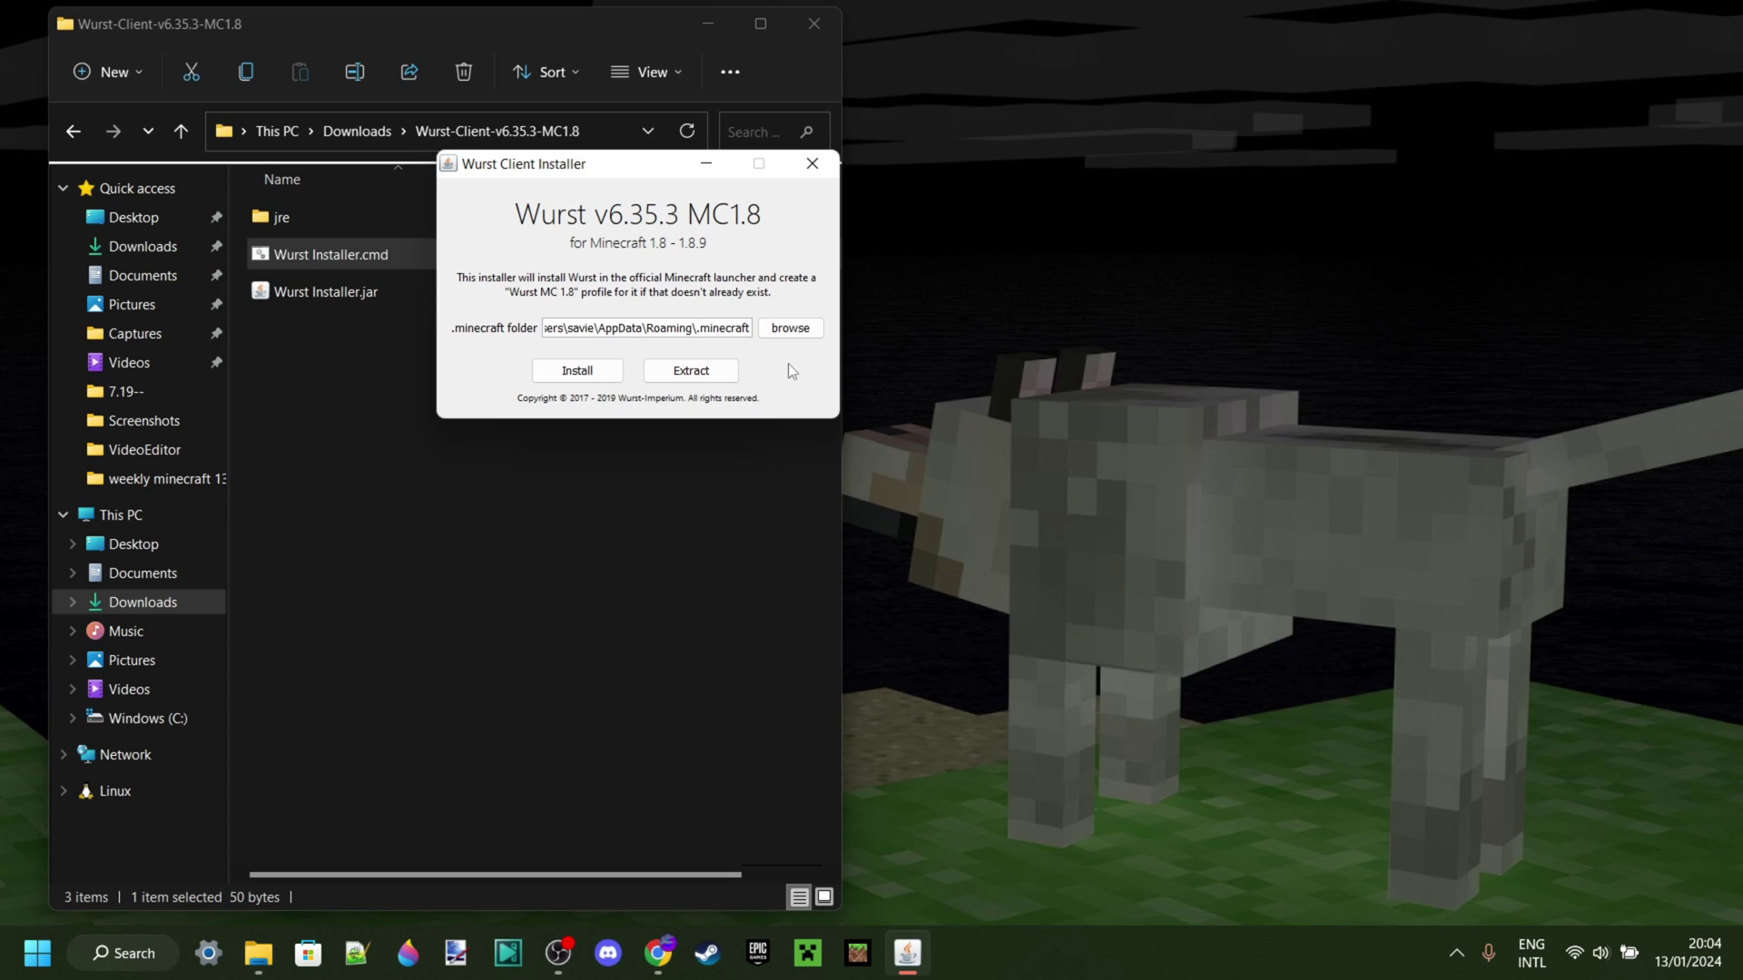
left_click(578, 372)
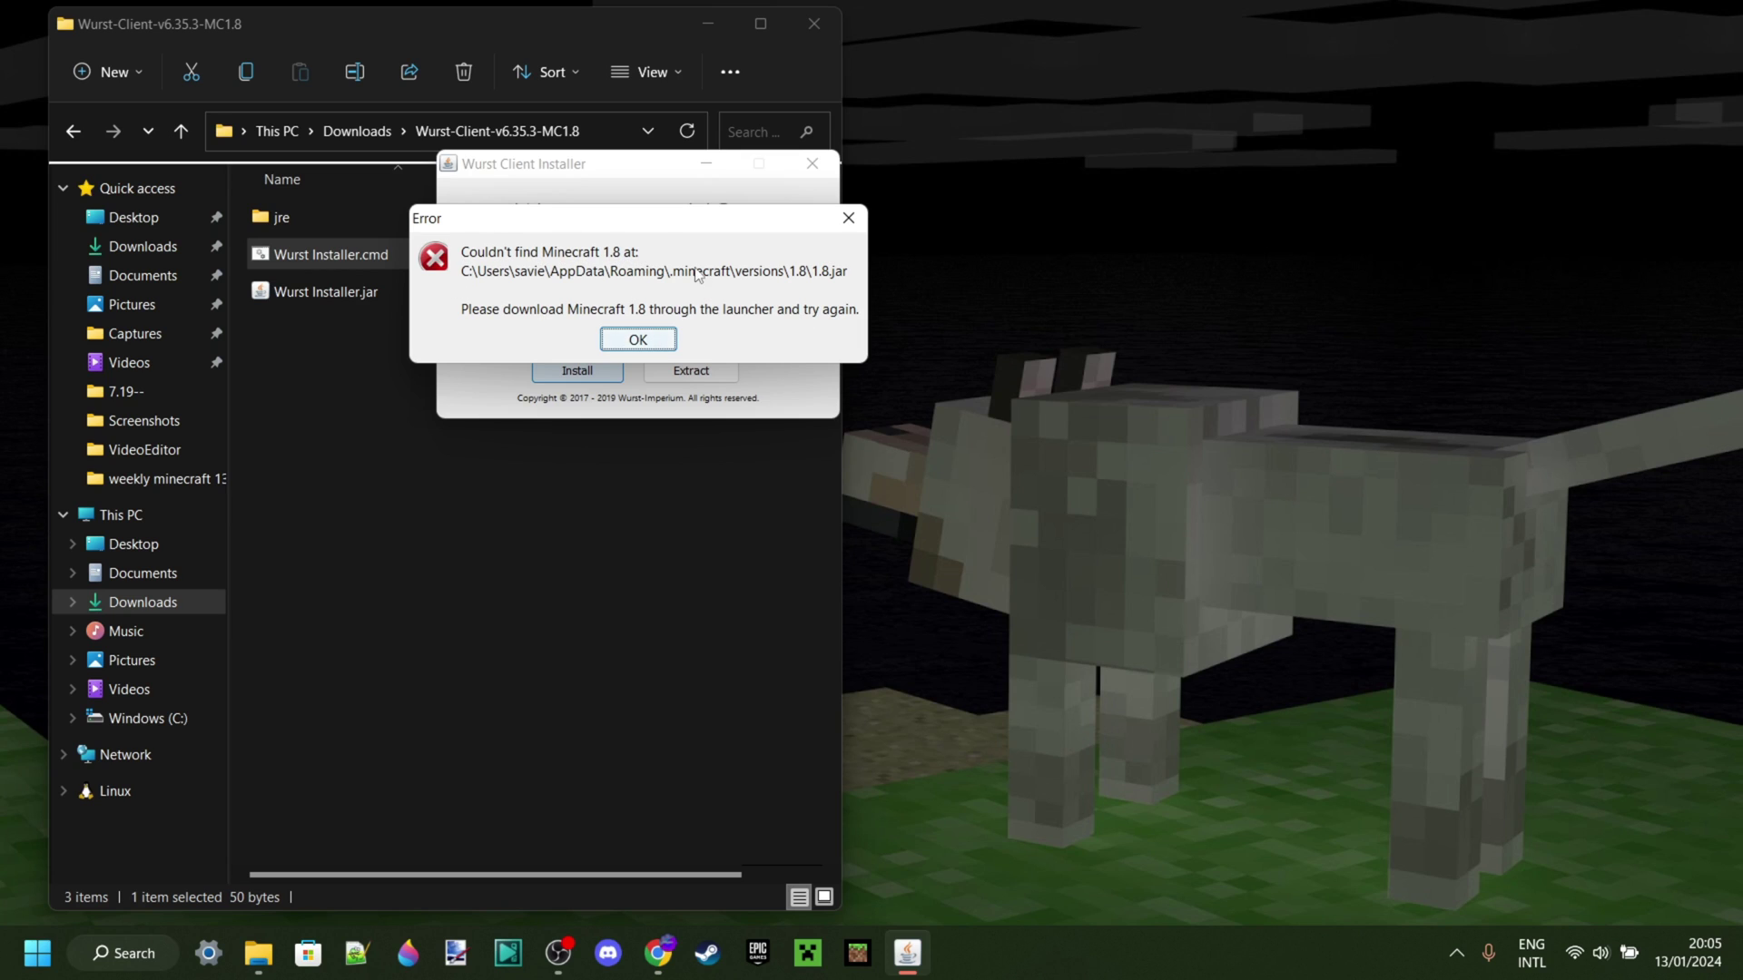
left_click(848, 219)
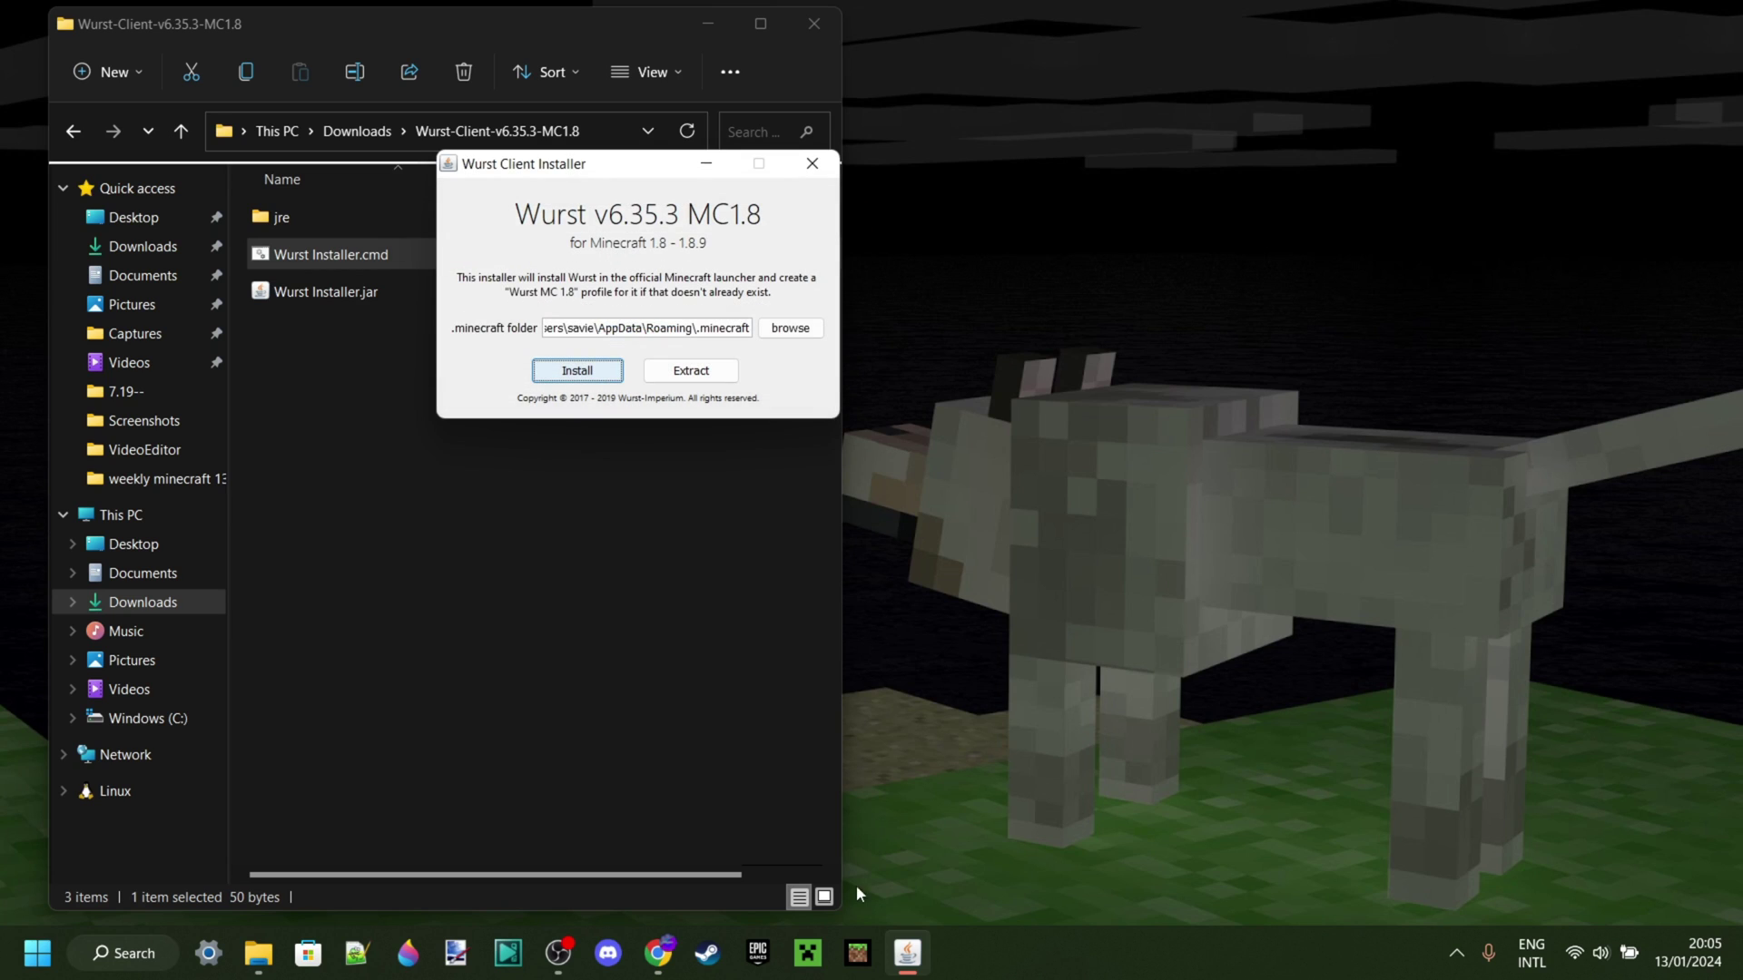
left_click(807, 953)
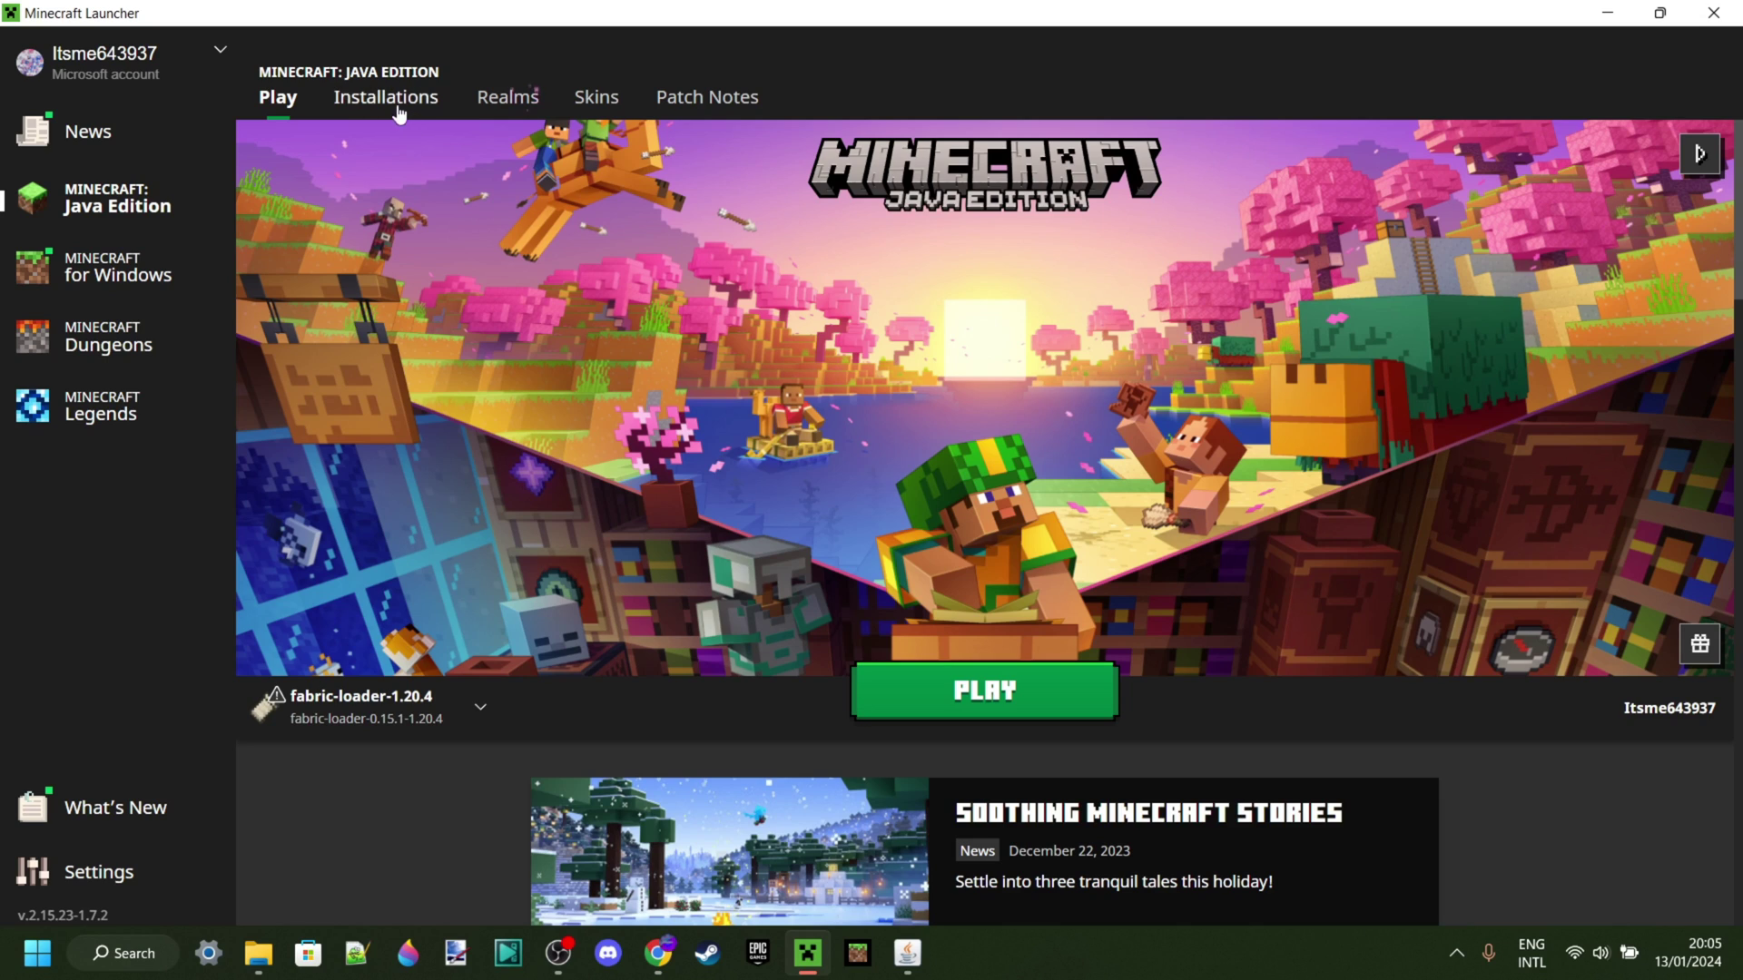
Step: Start a new installation and choose release 1.8 as its version
left_click(399, 105)
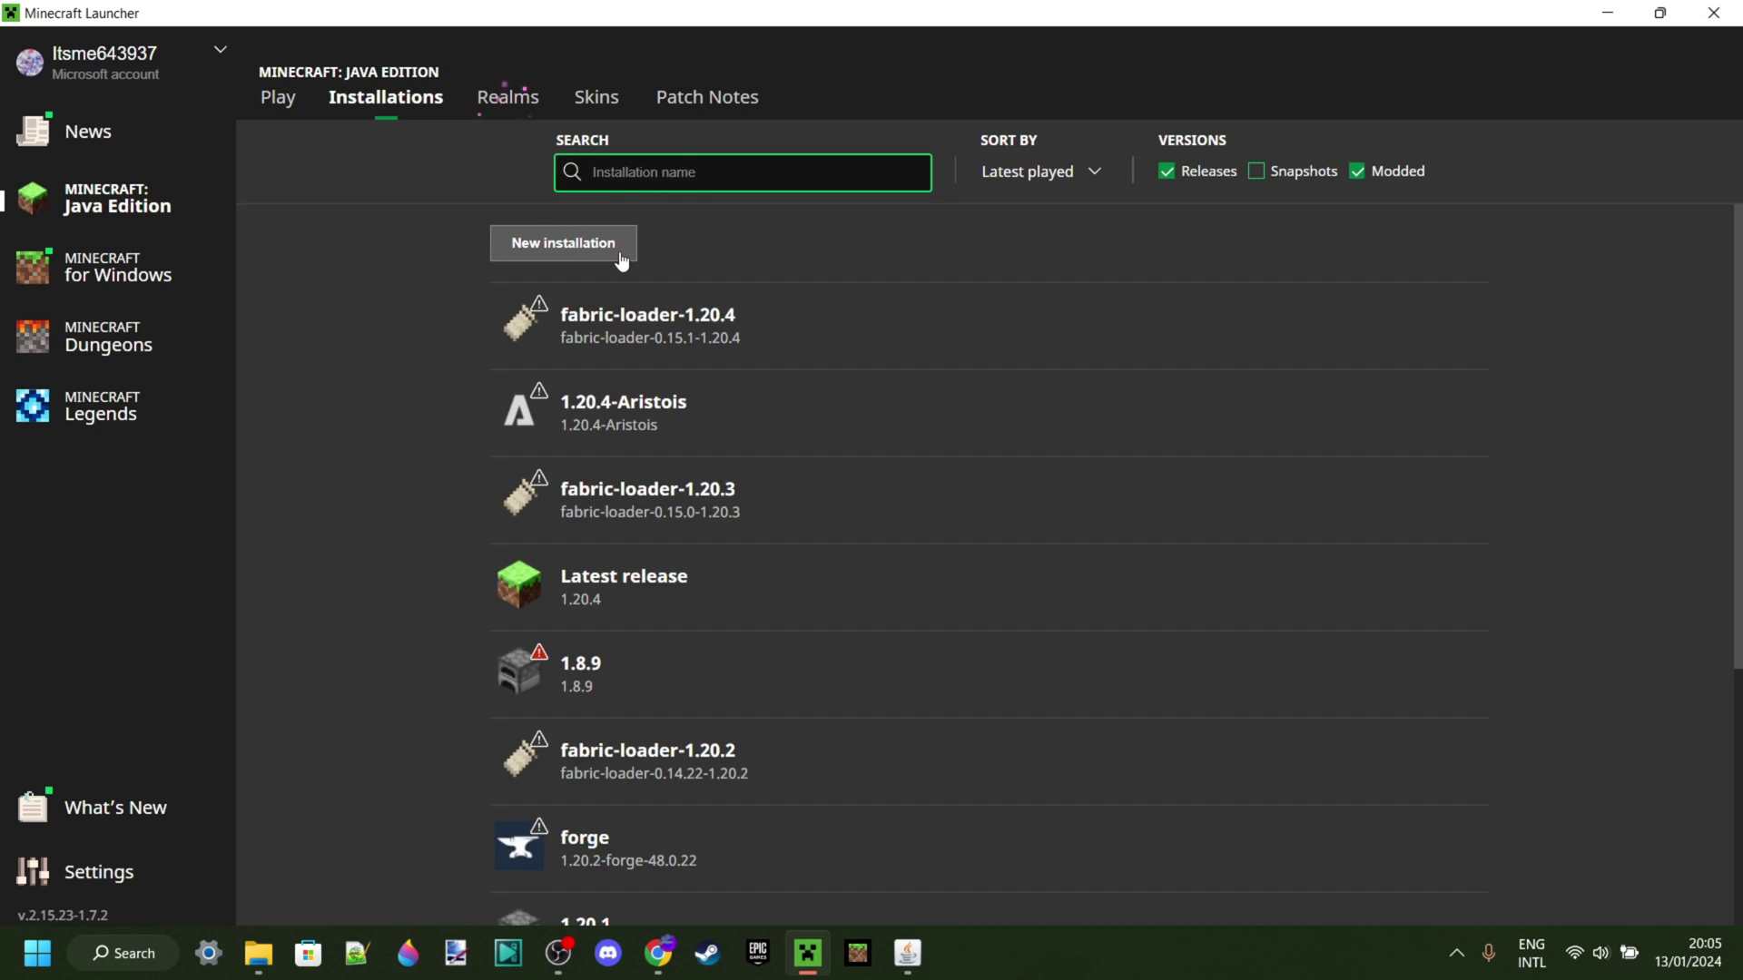
left_click(620, 262)
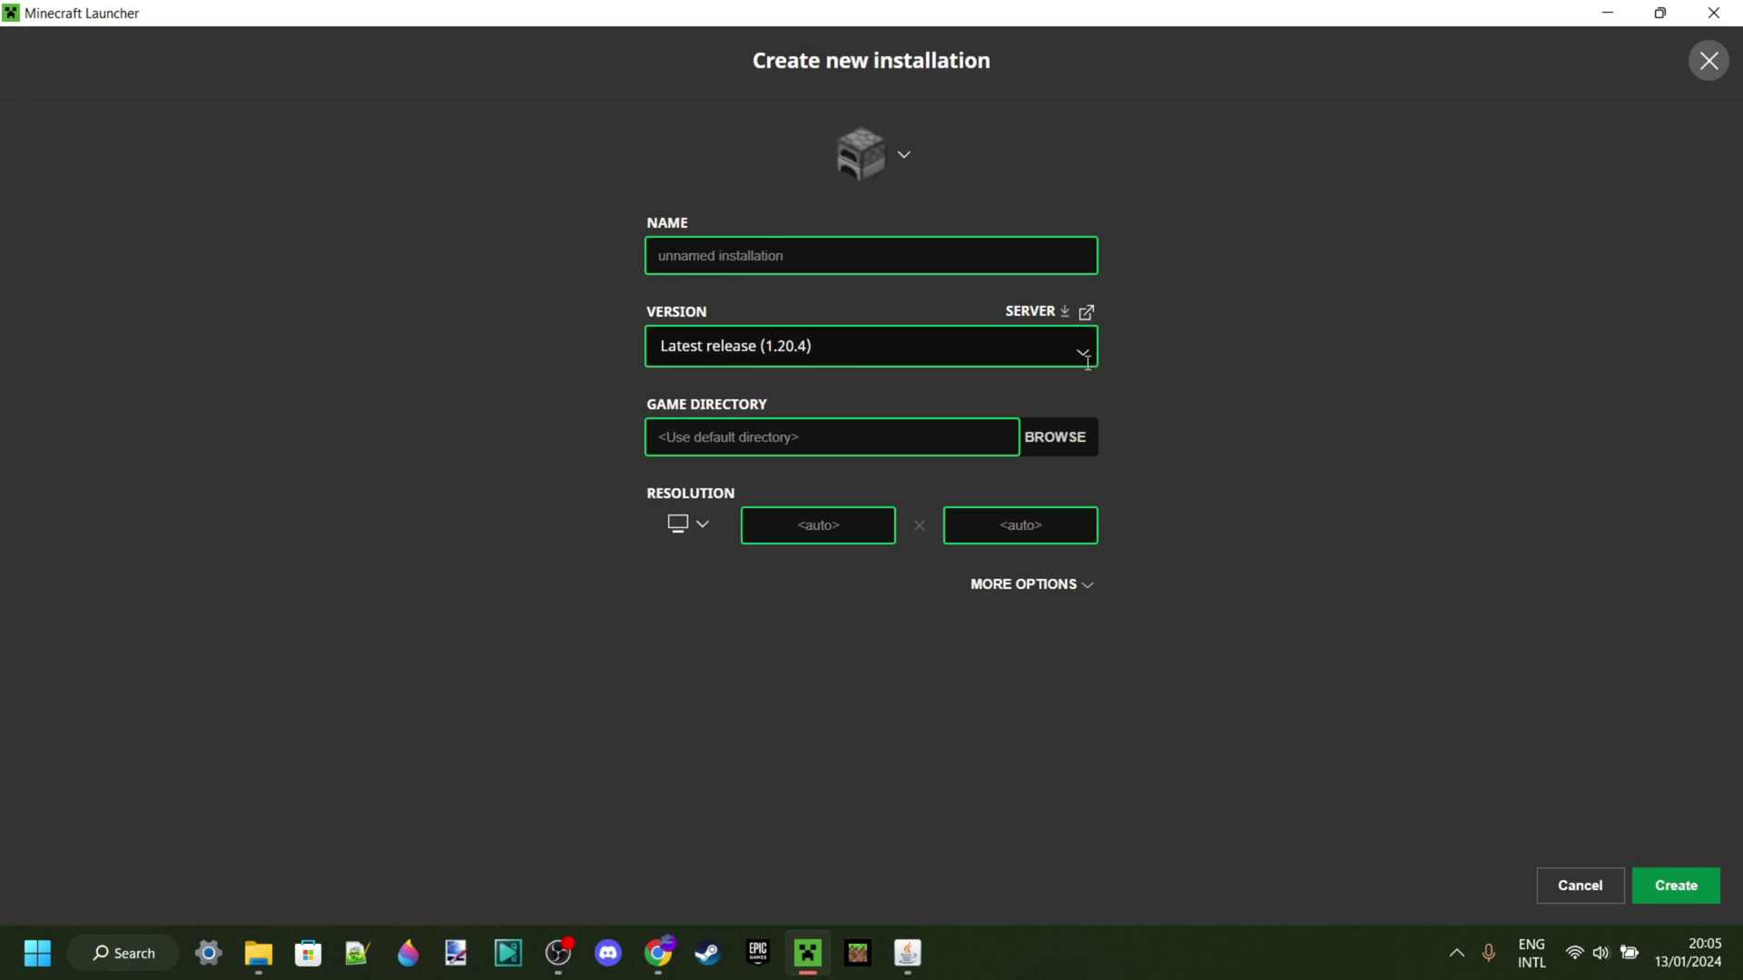
left_click(1087, 361)
scroll(973, 490, "down", 15)
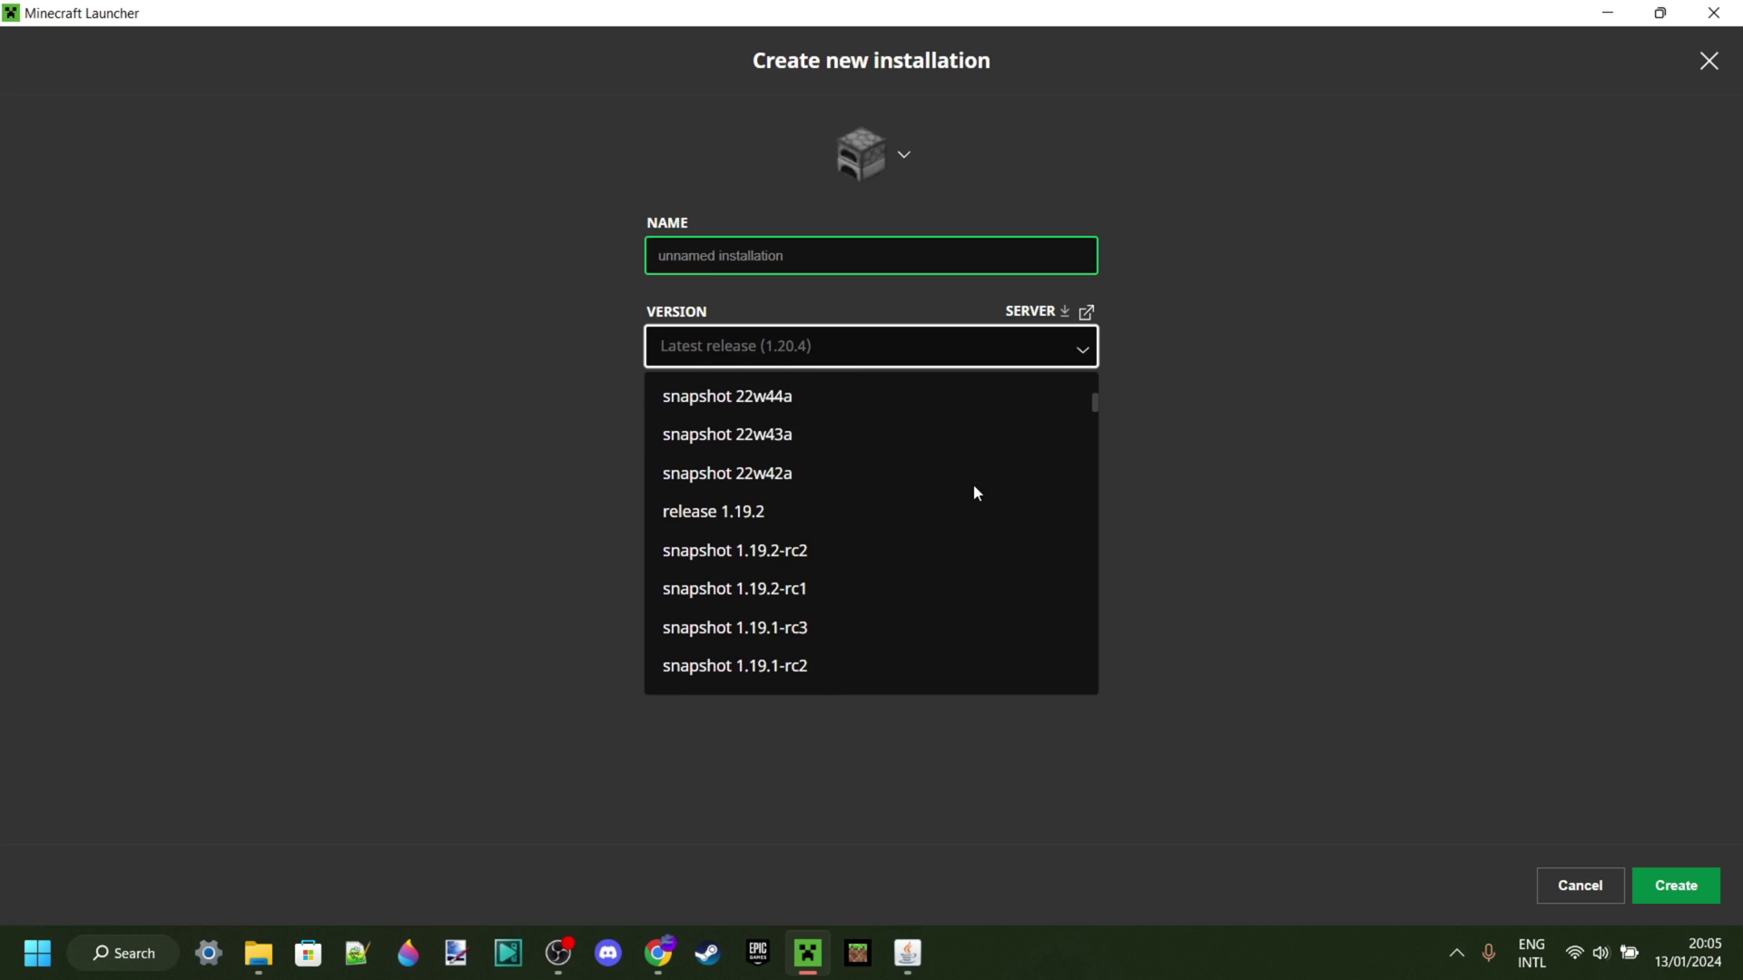
scroll(974, 486, "down", 15)
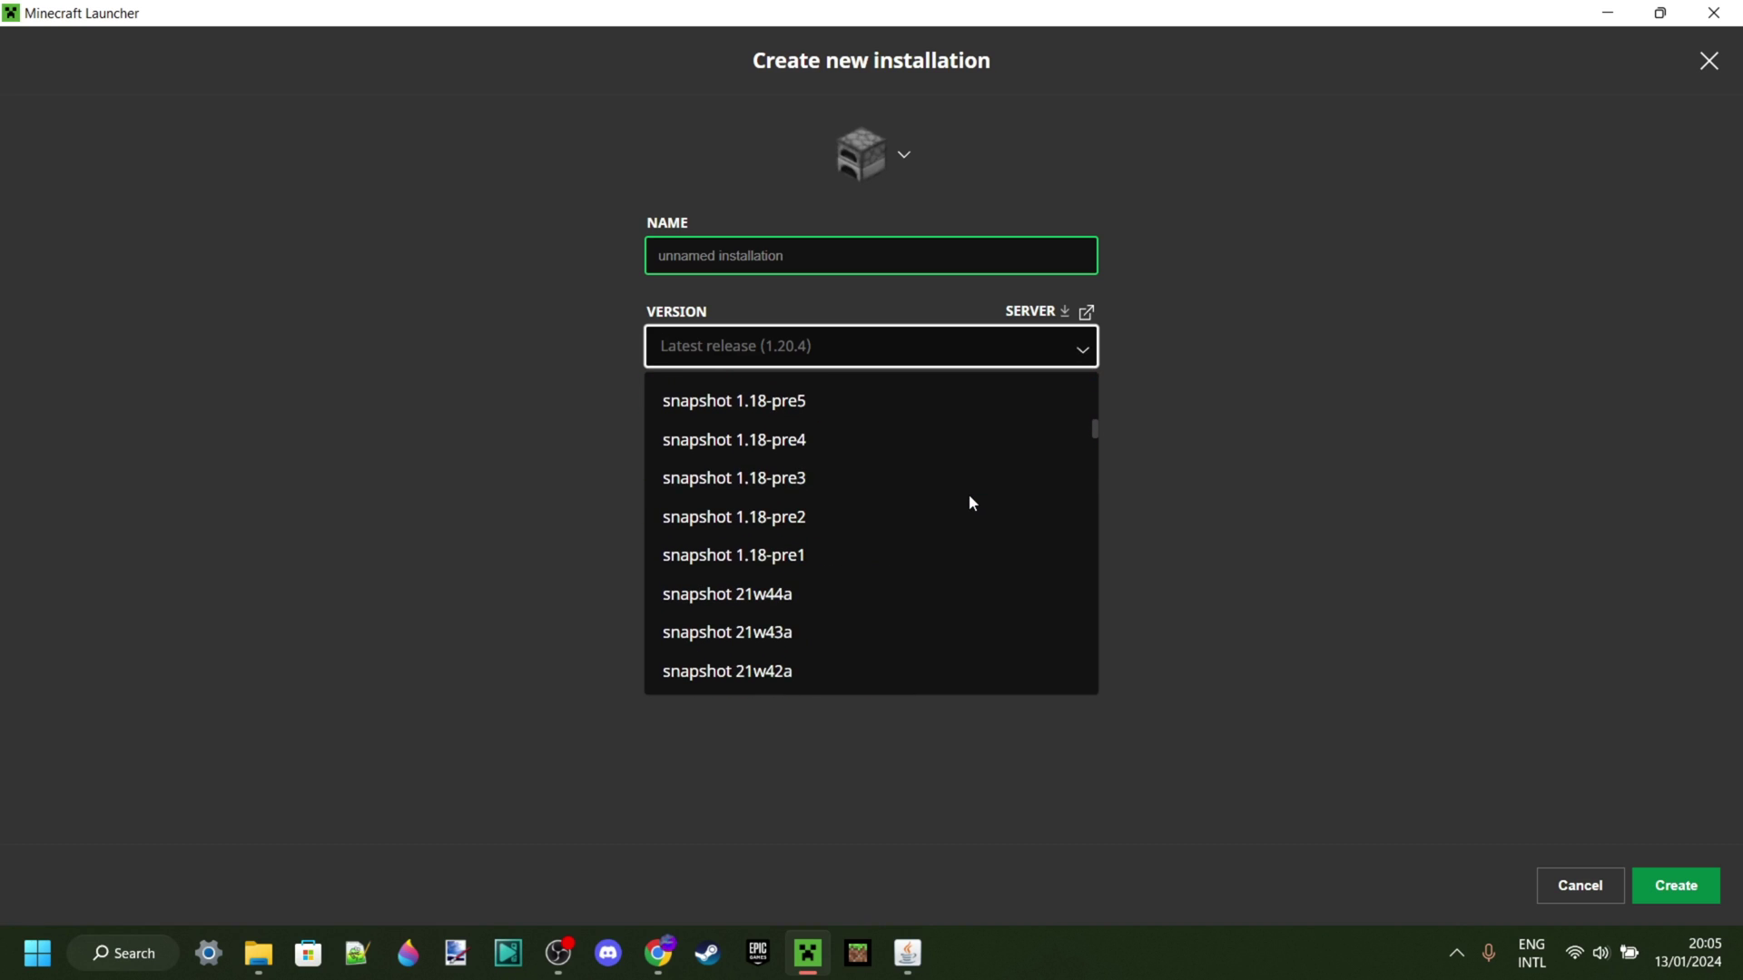
scroll(969, 498, "down", 2)
type("1.8")
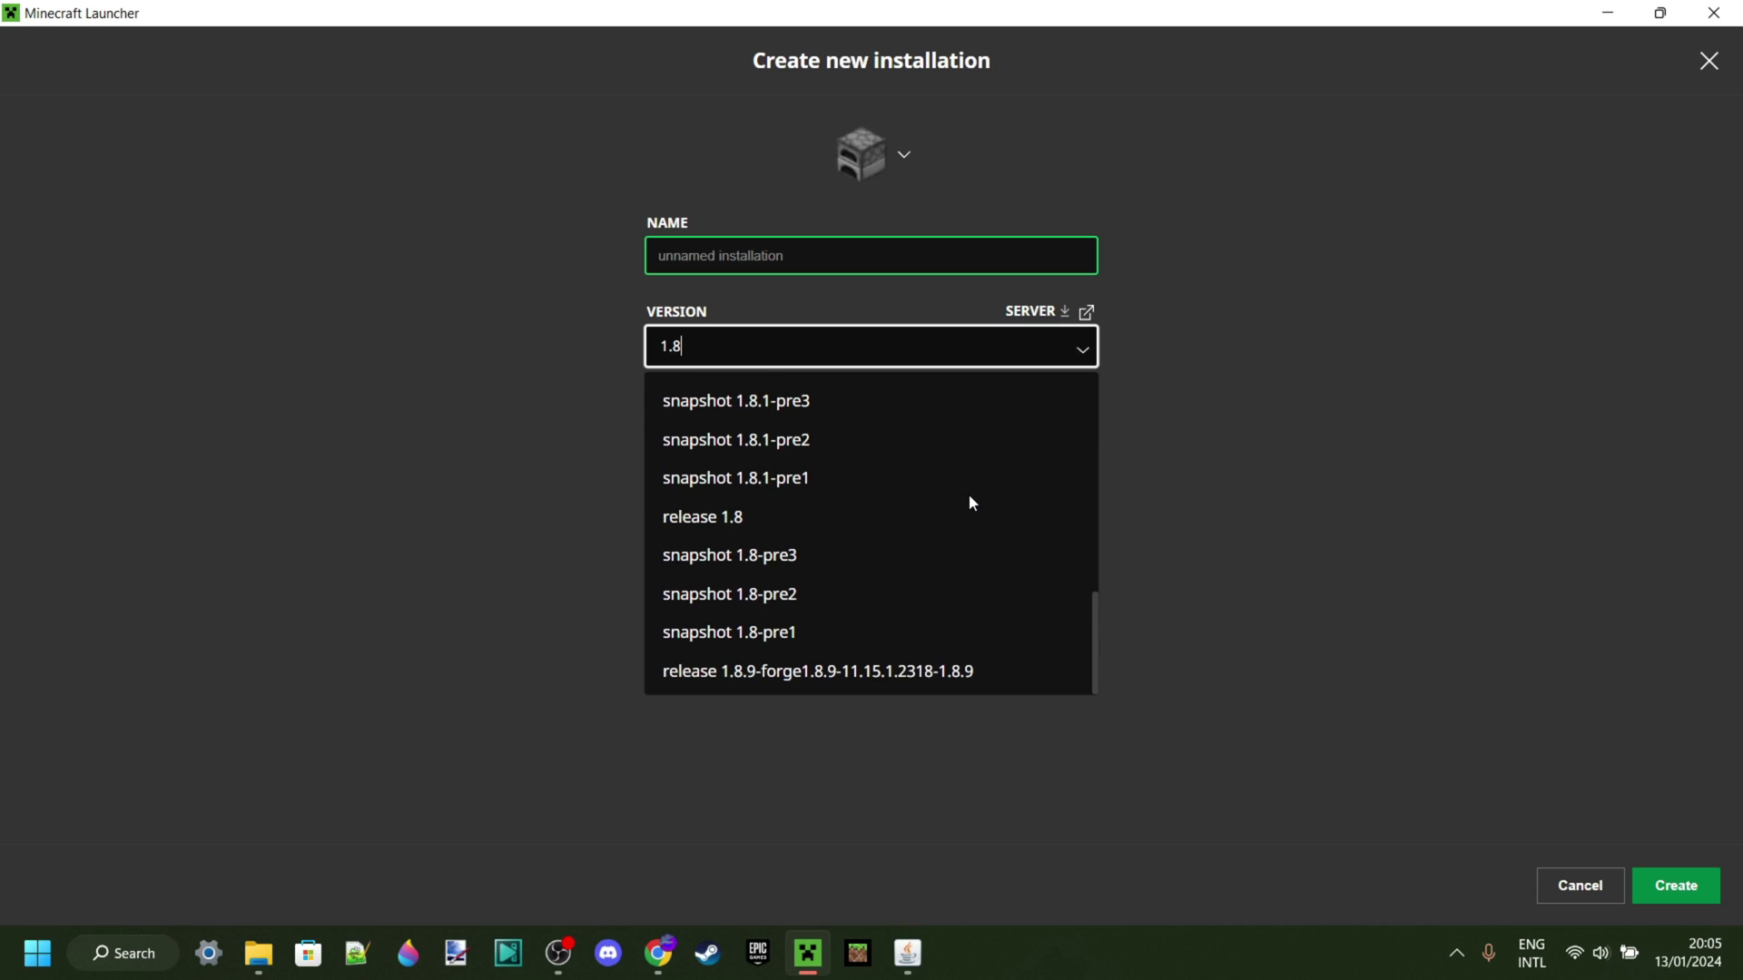
left_click(779, 521)
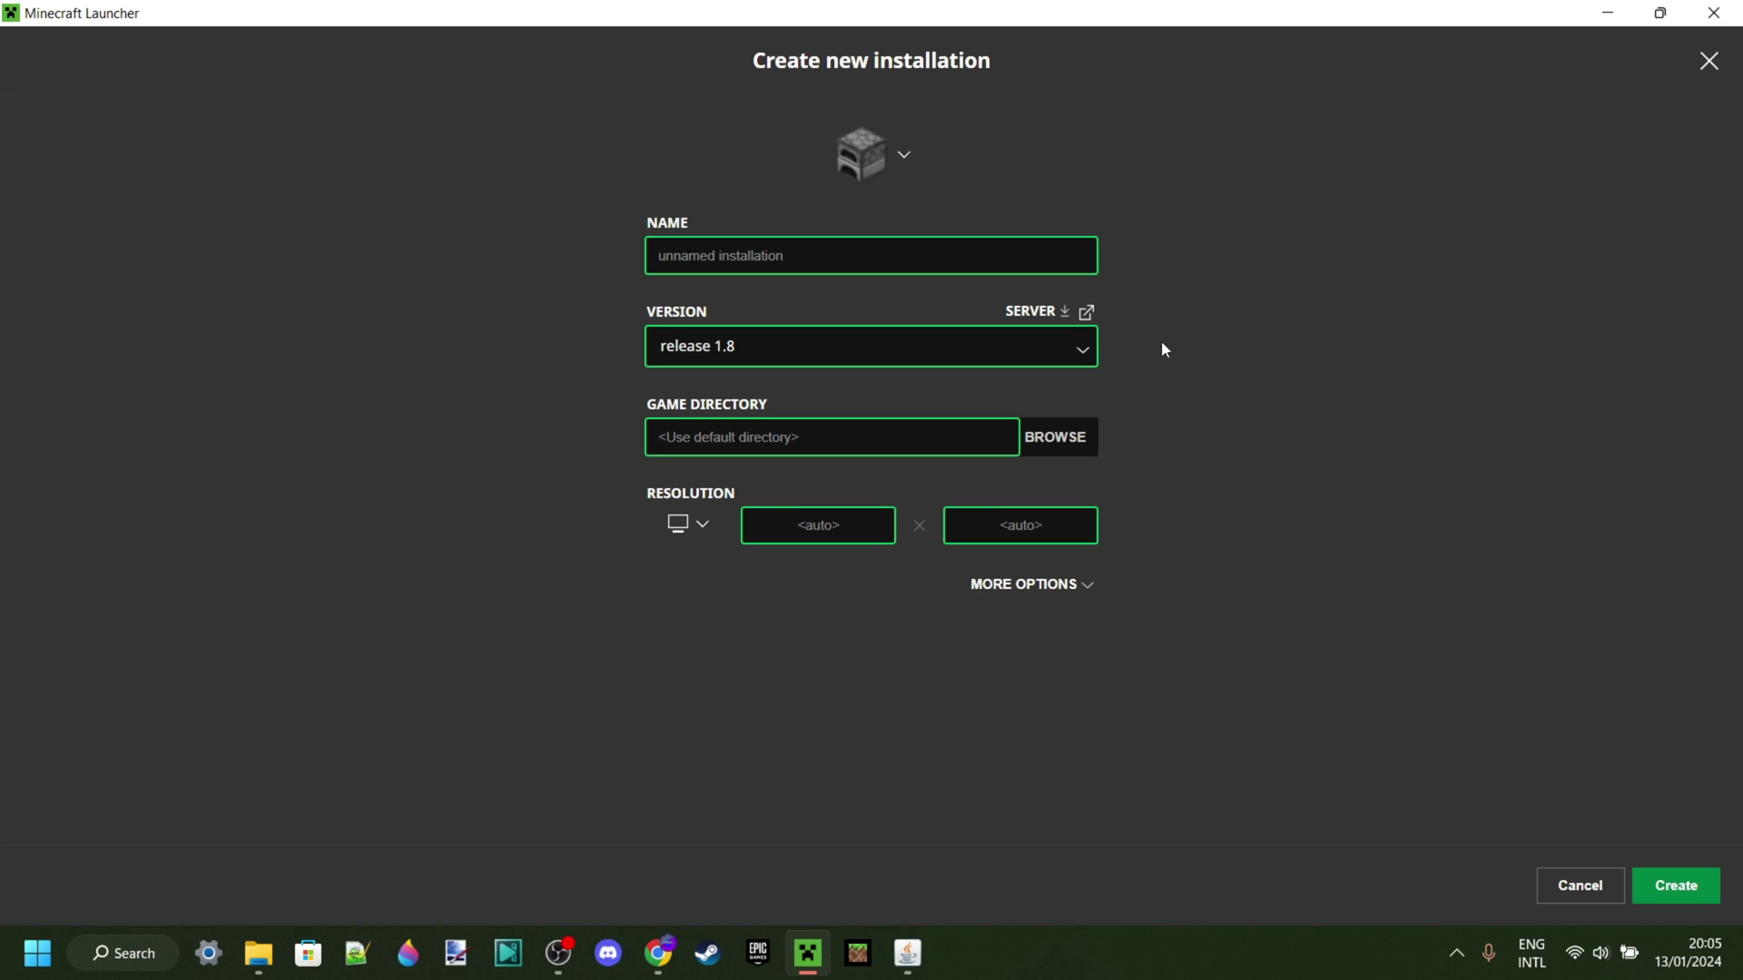
Step: Name the installation 'release', create it, and open the Play page's installation picker
left_click(935, 257)
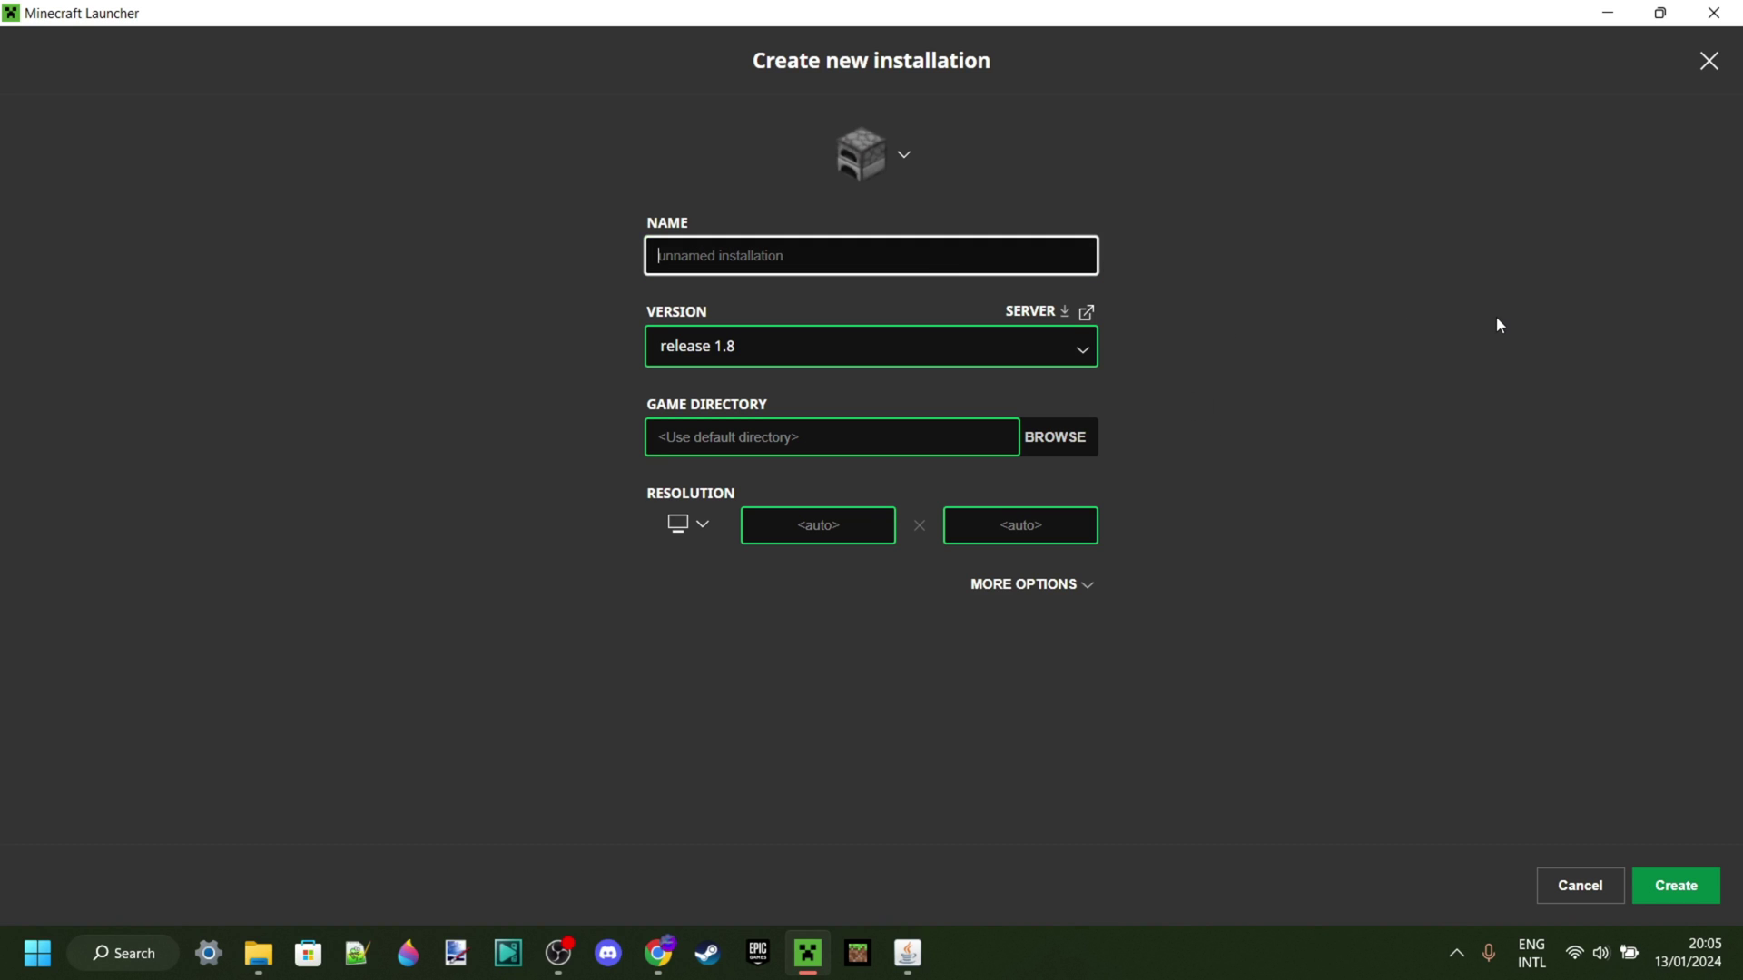
type("release 1.8")
left_click(1389, 447)
left_click(1663, 881)
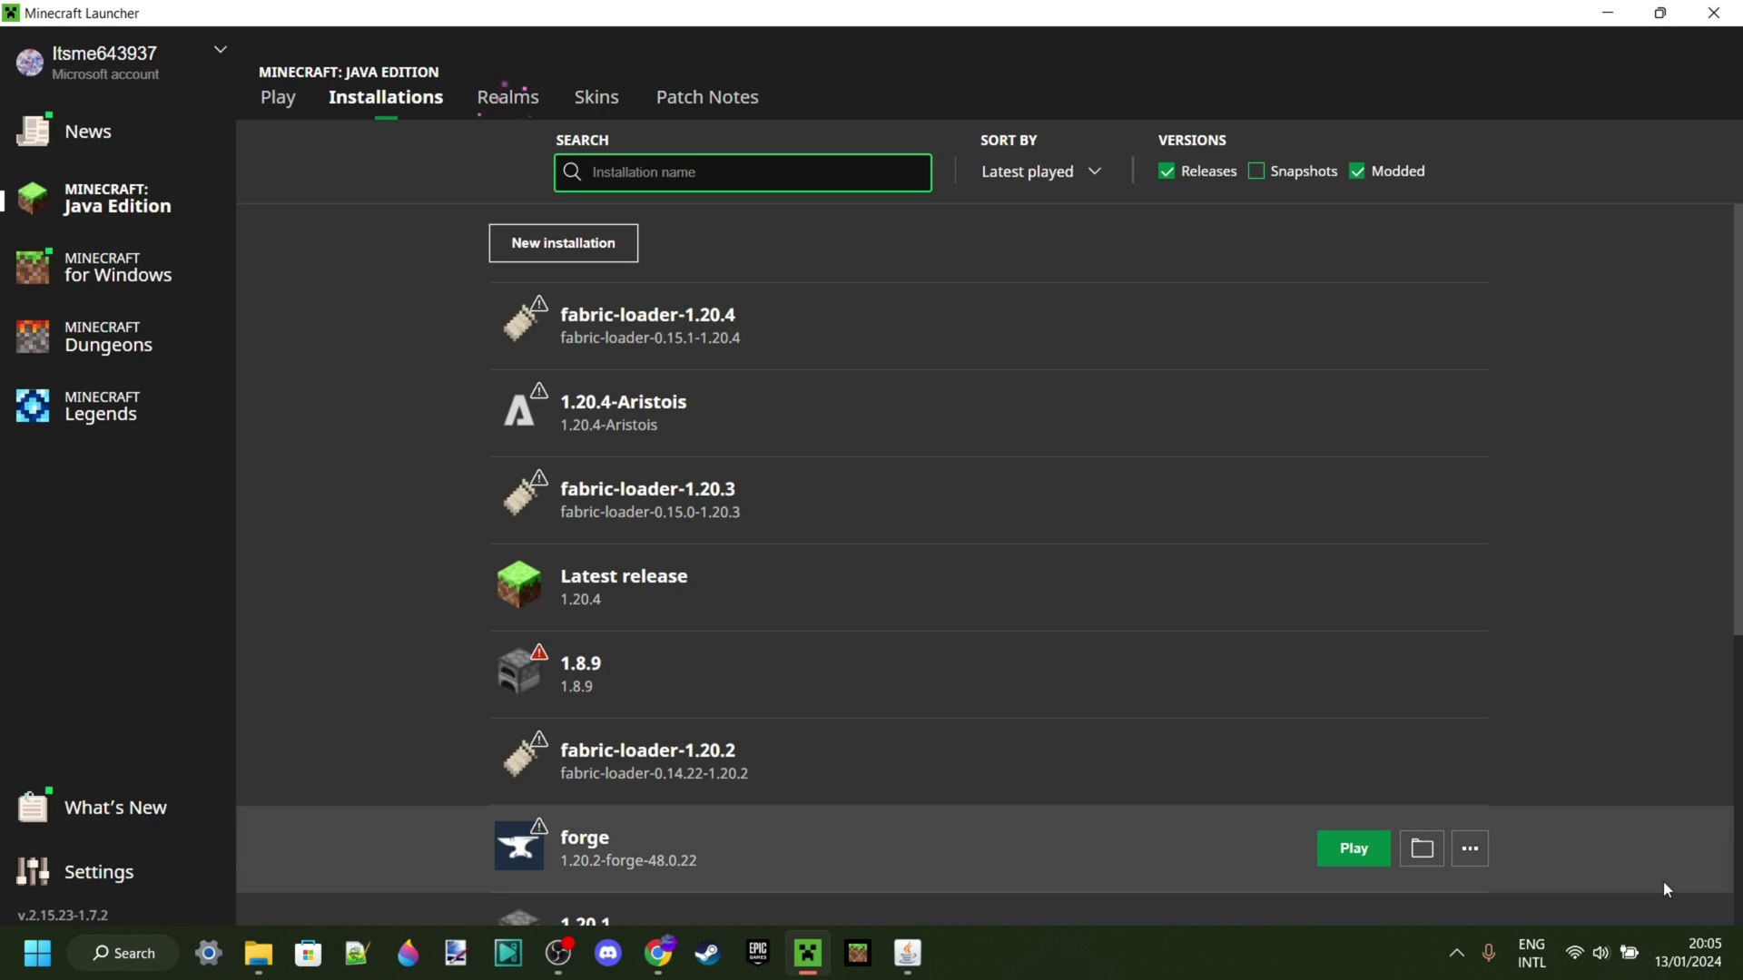
left_click(277, 100)
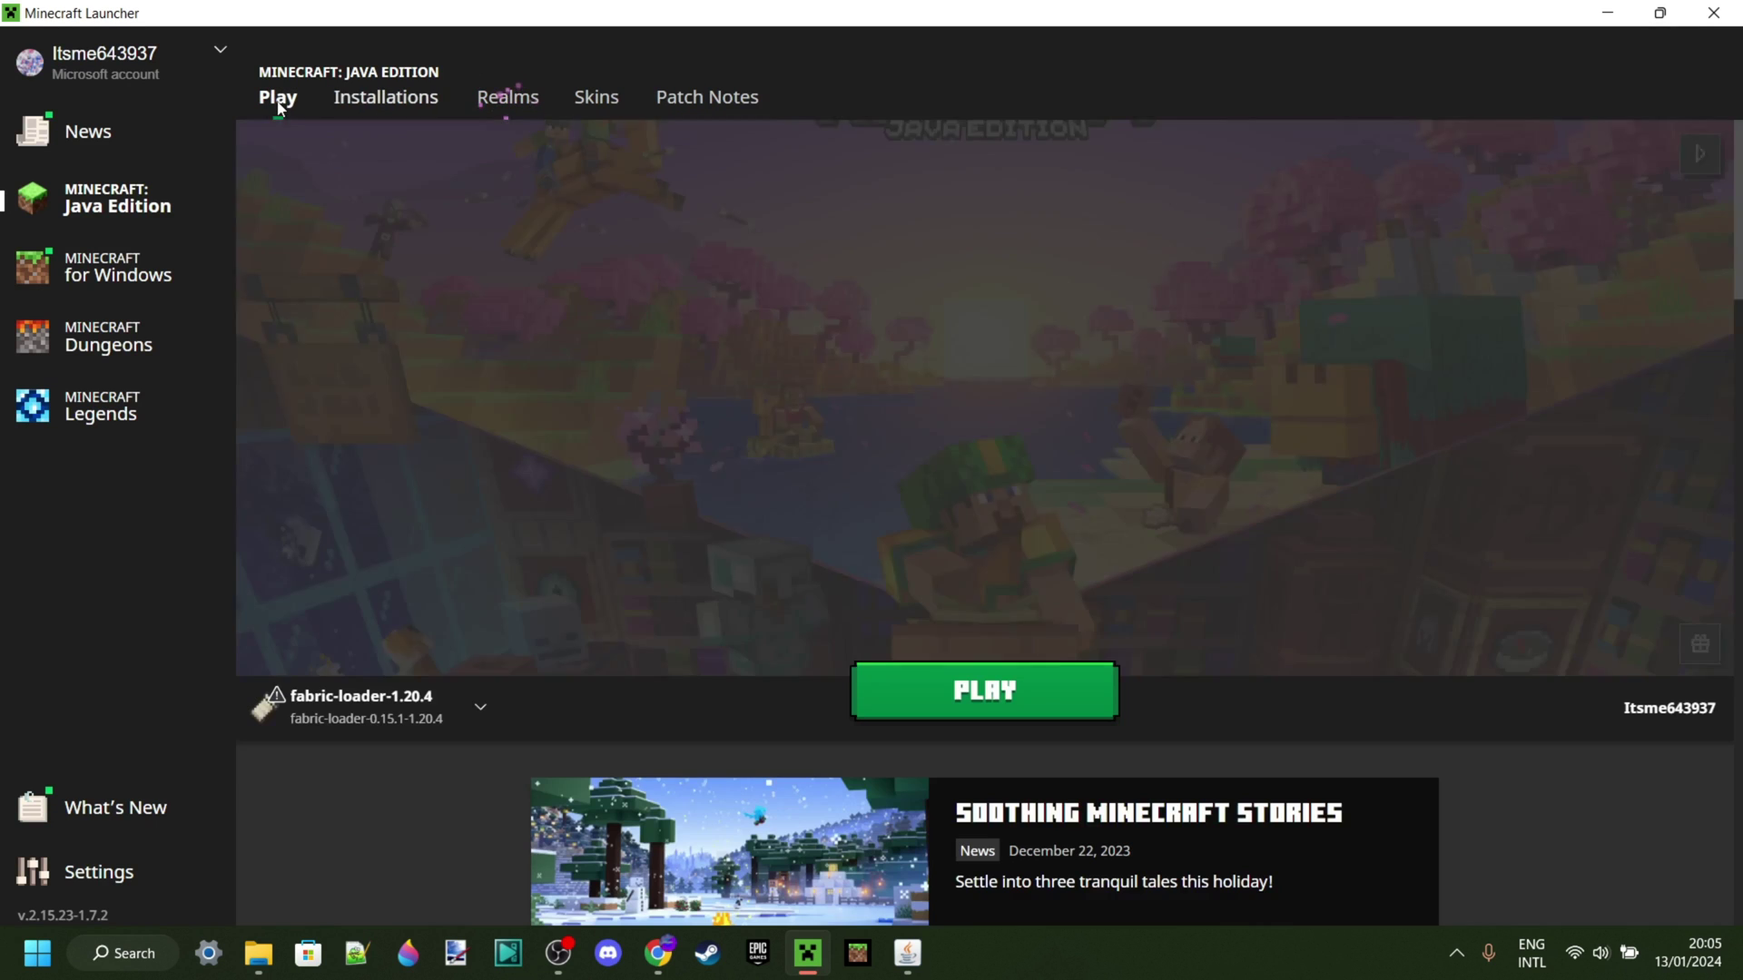
left_click(444, 704)
scroll(427, 510, "down", 3)
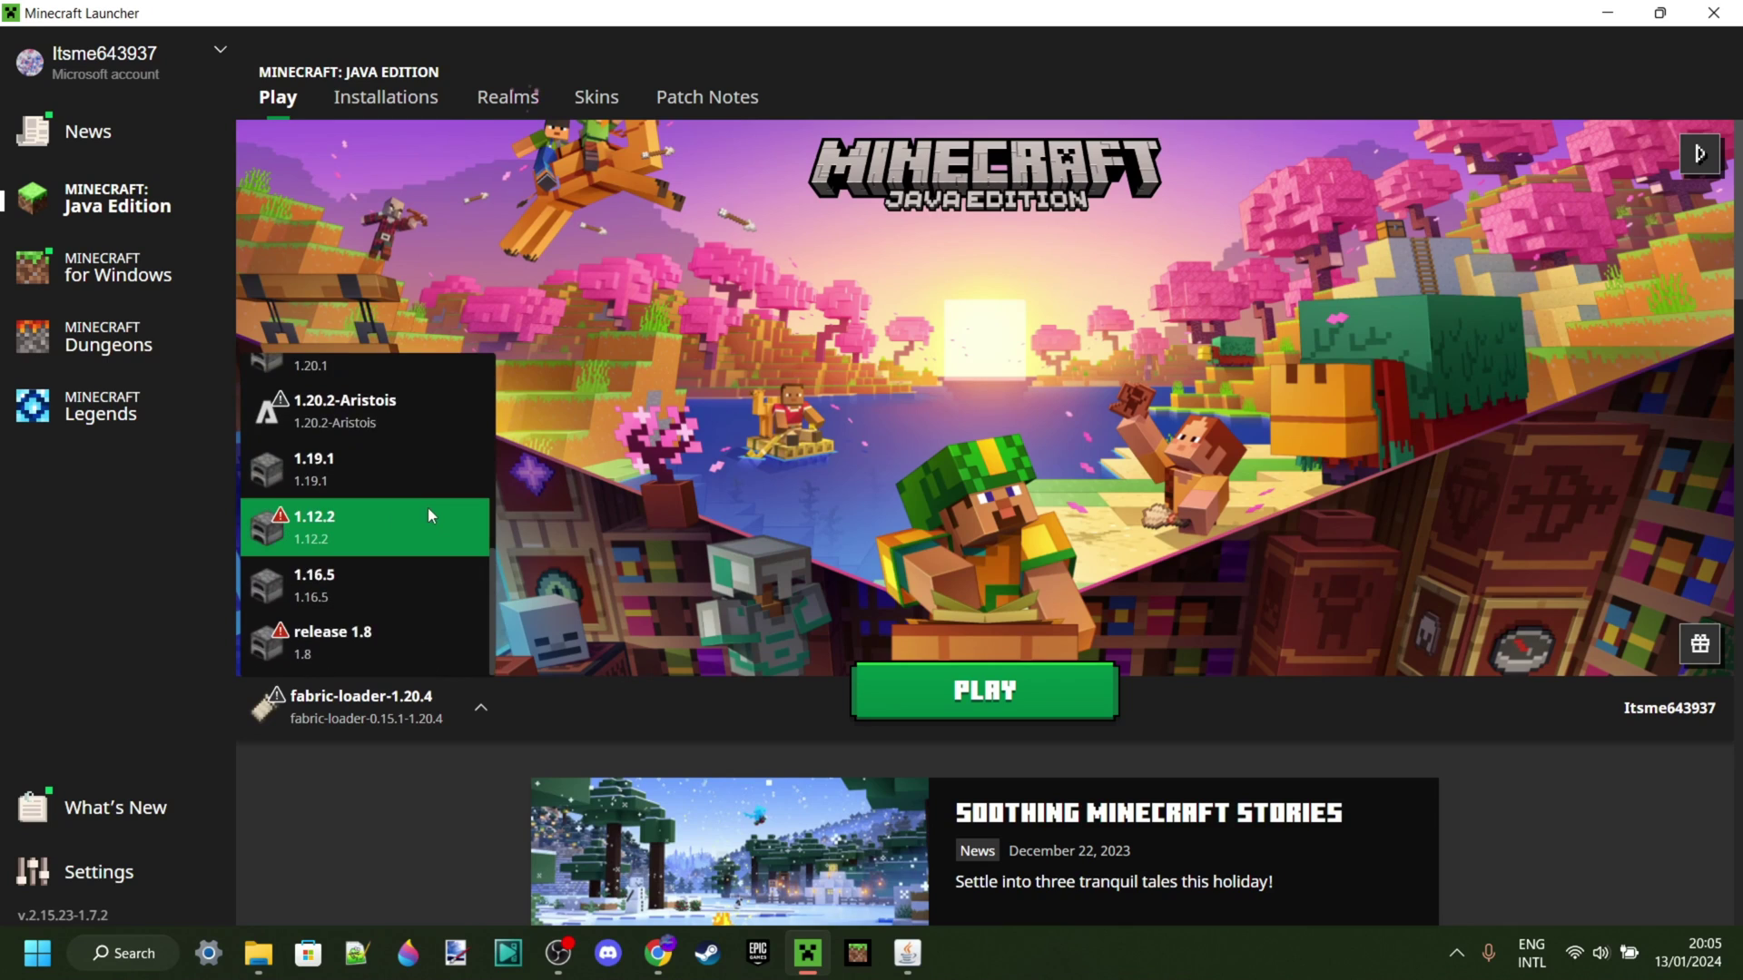
Step: Launch the release 1.8 installation, ticking 'I understand the risks' on the warning
left_click(393, 670)
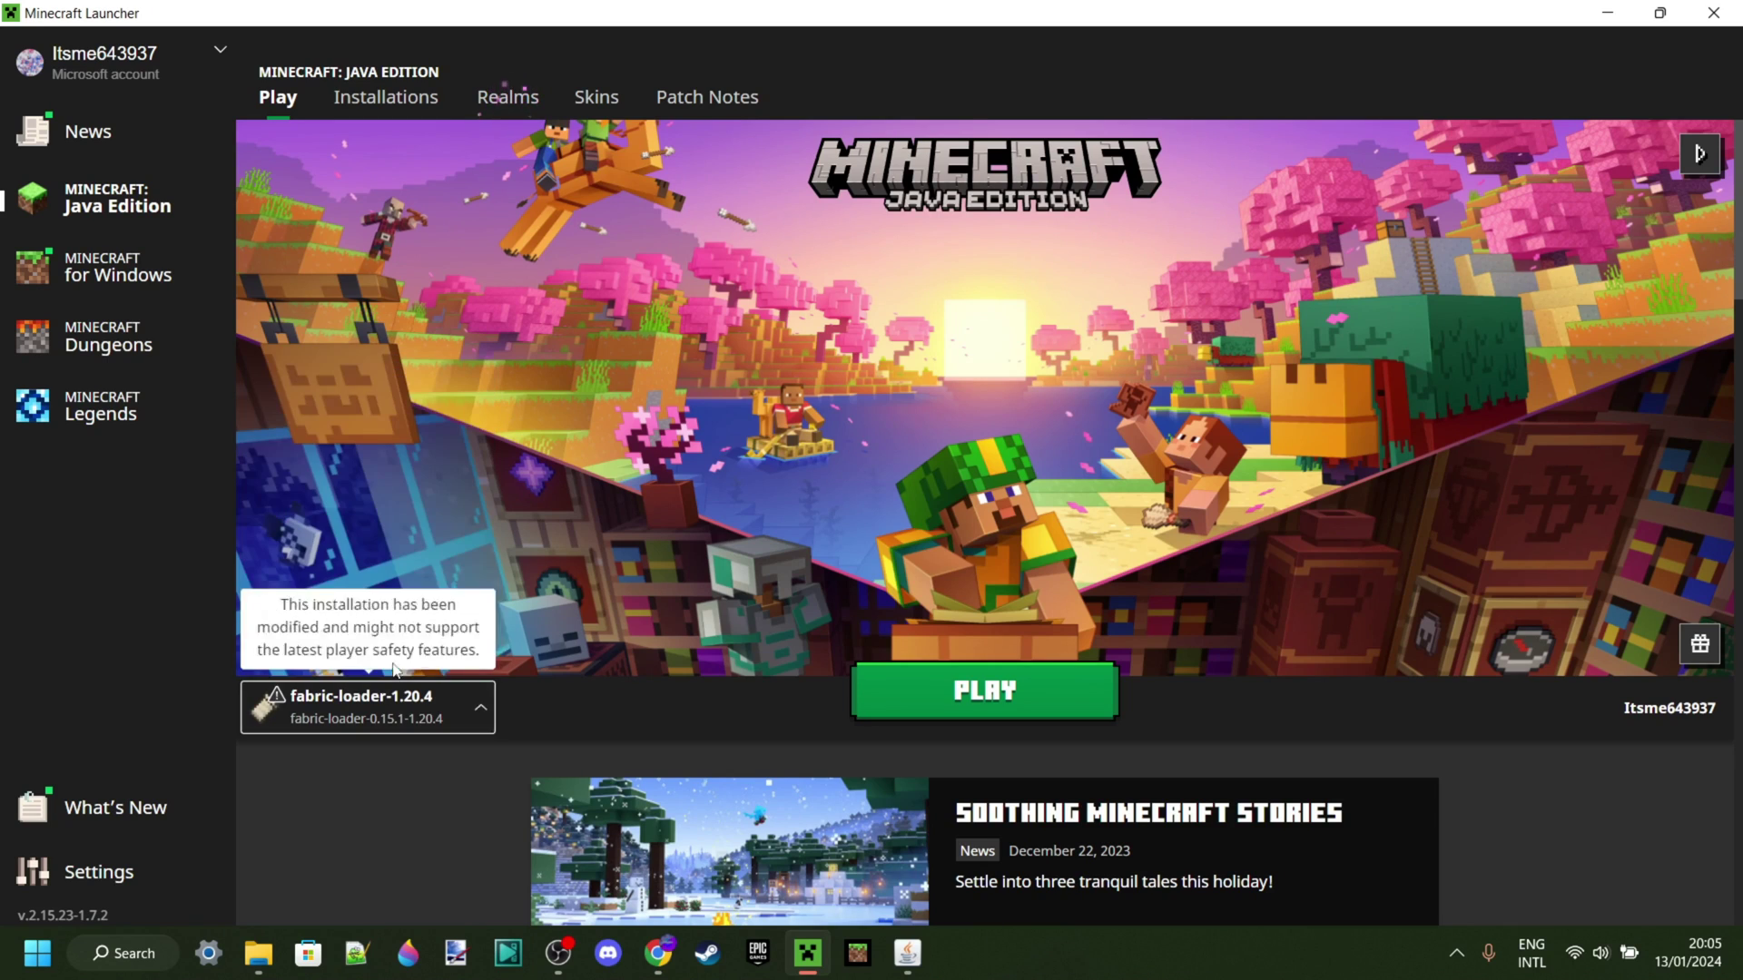
left_click(1013, 722)
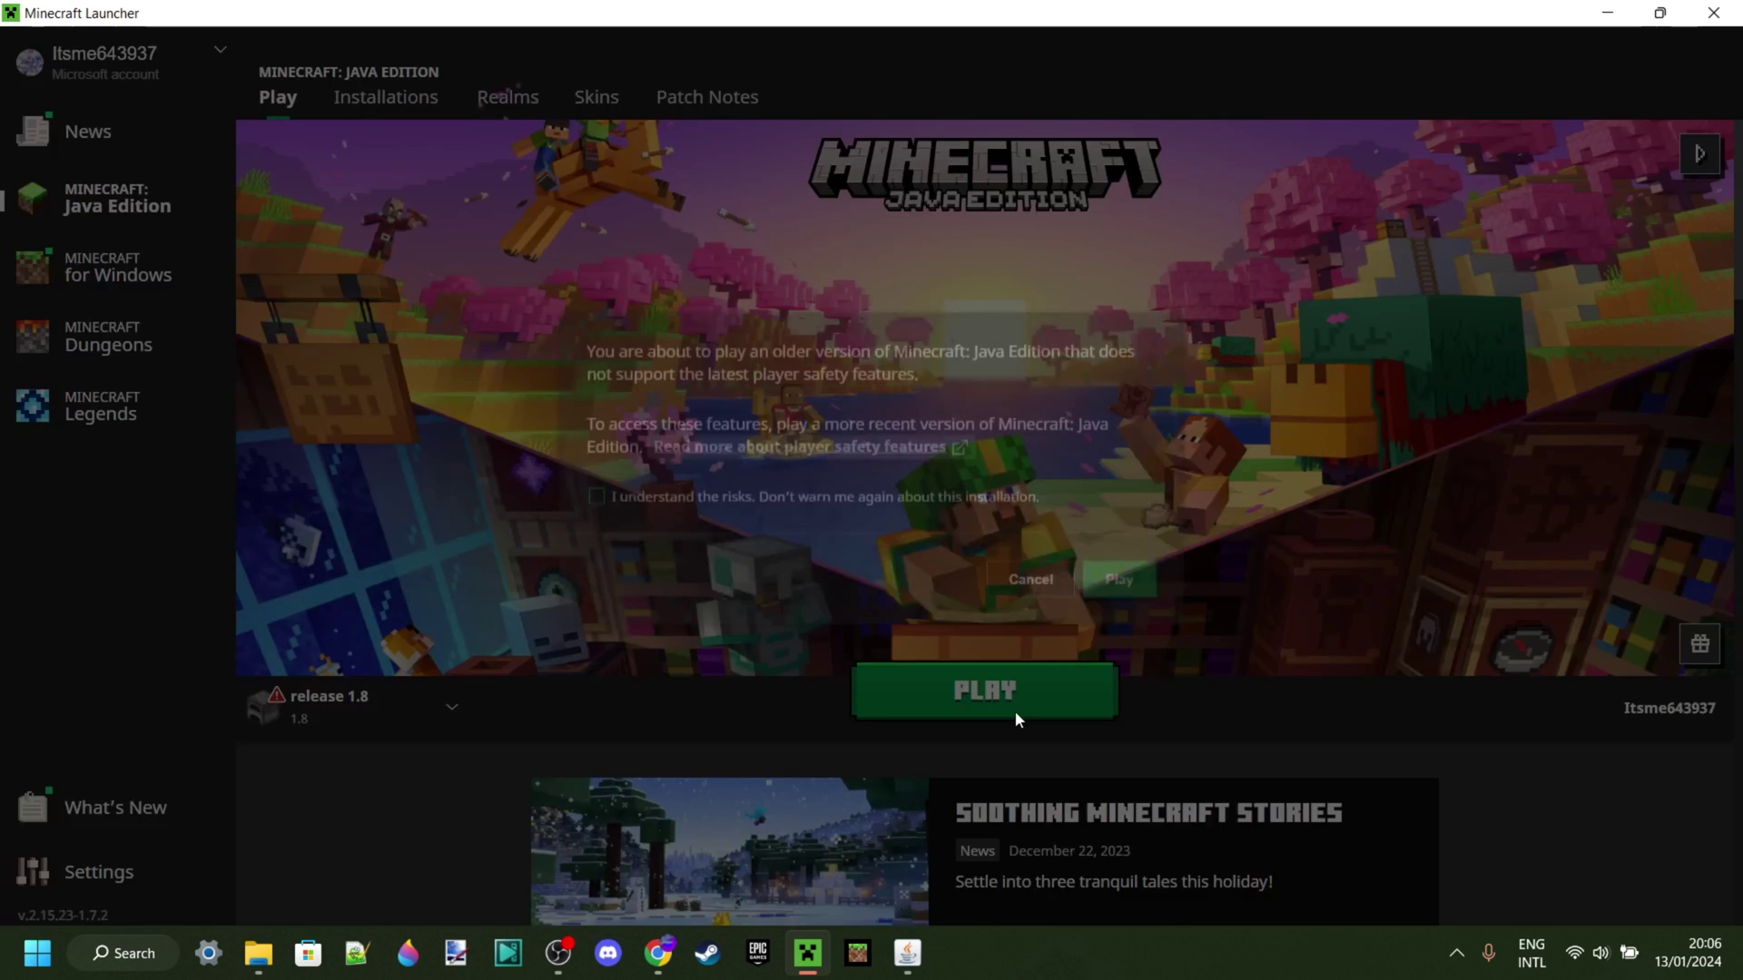
left_click(597, 505)
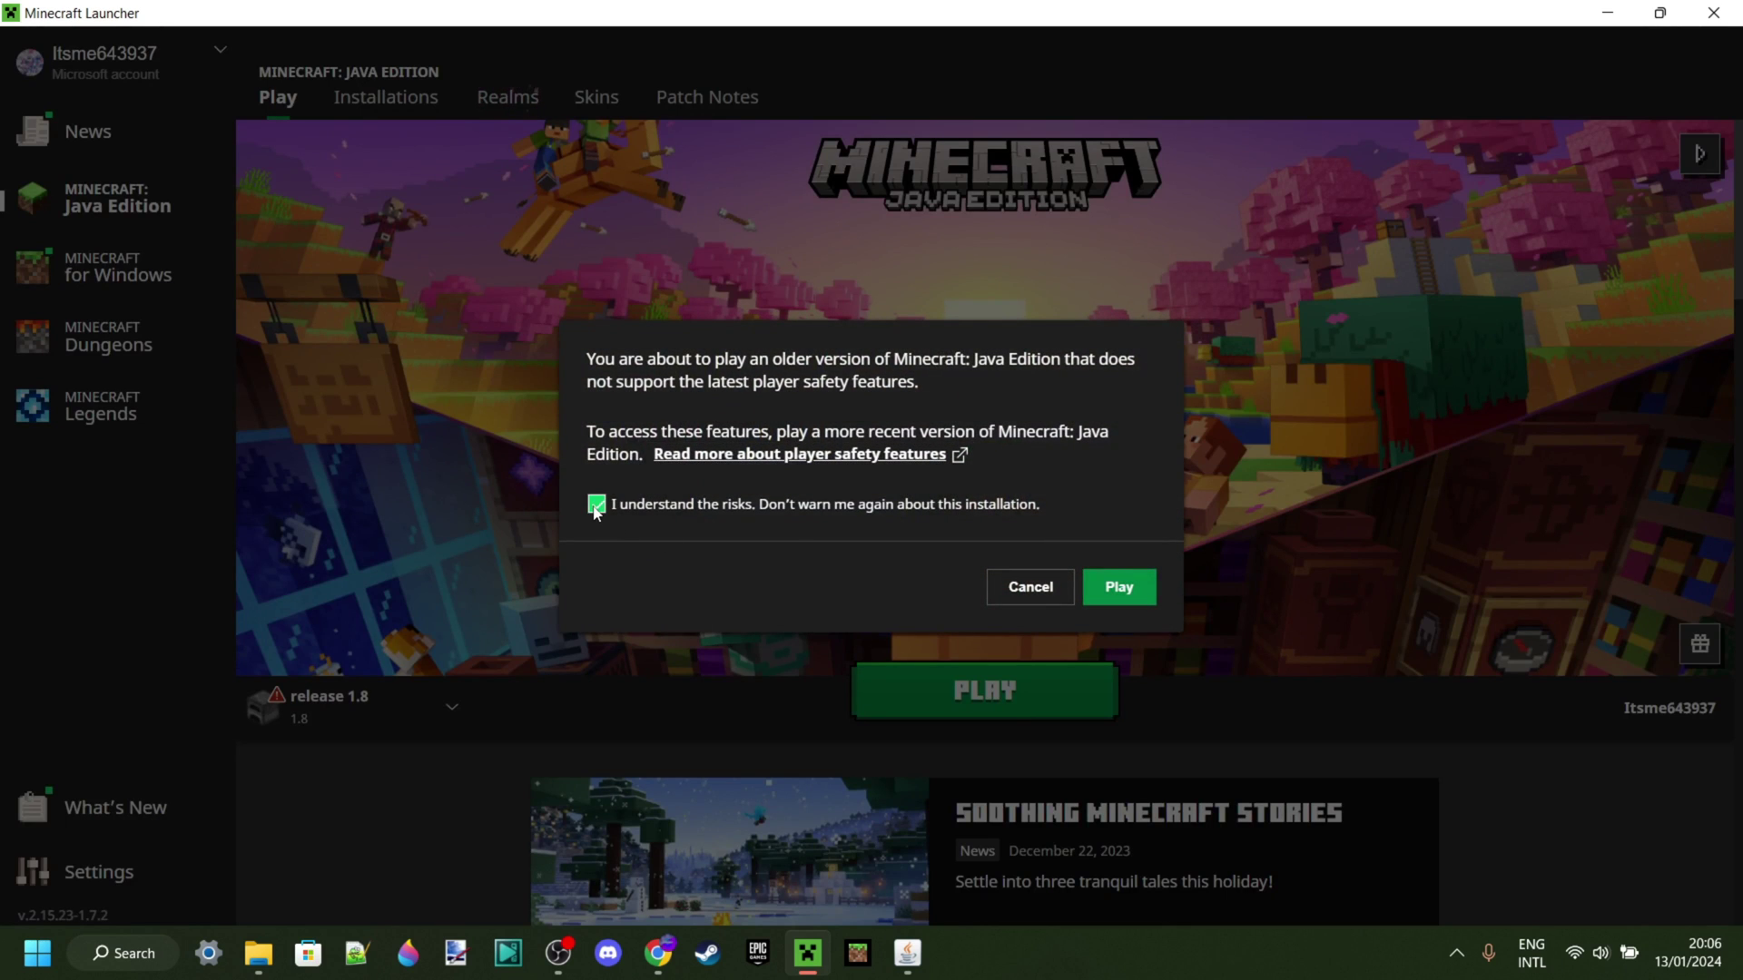
left_click(1116, 590)
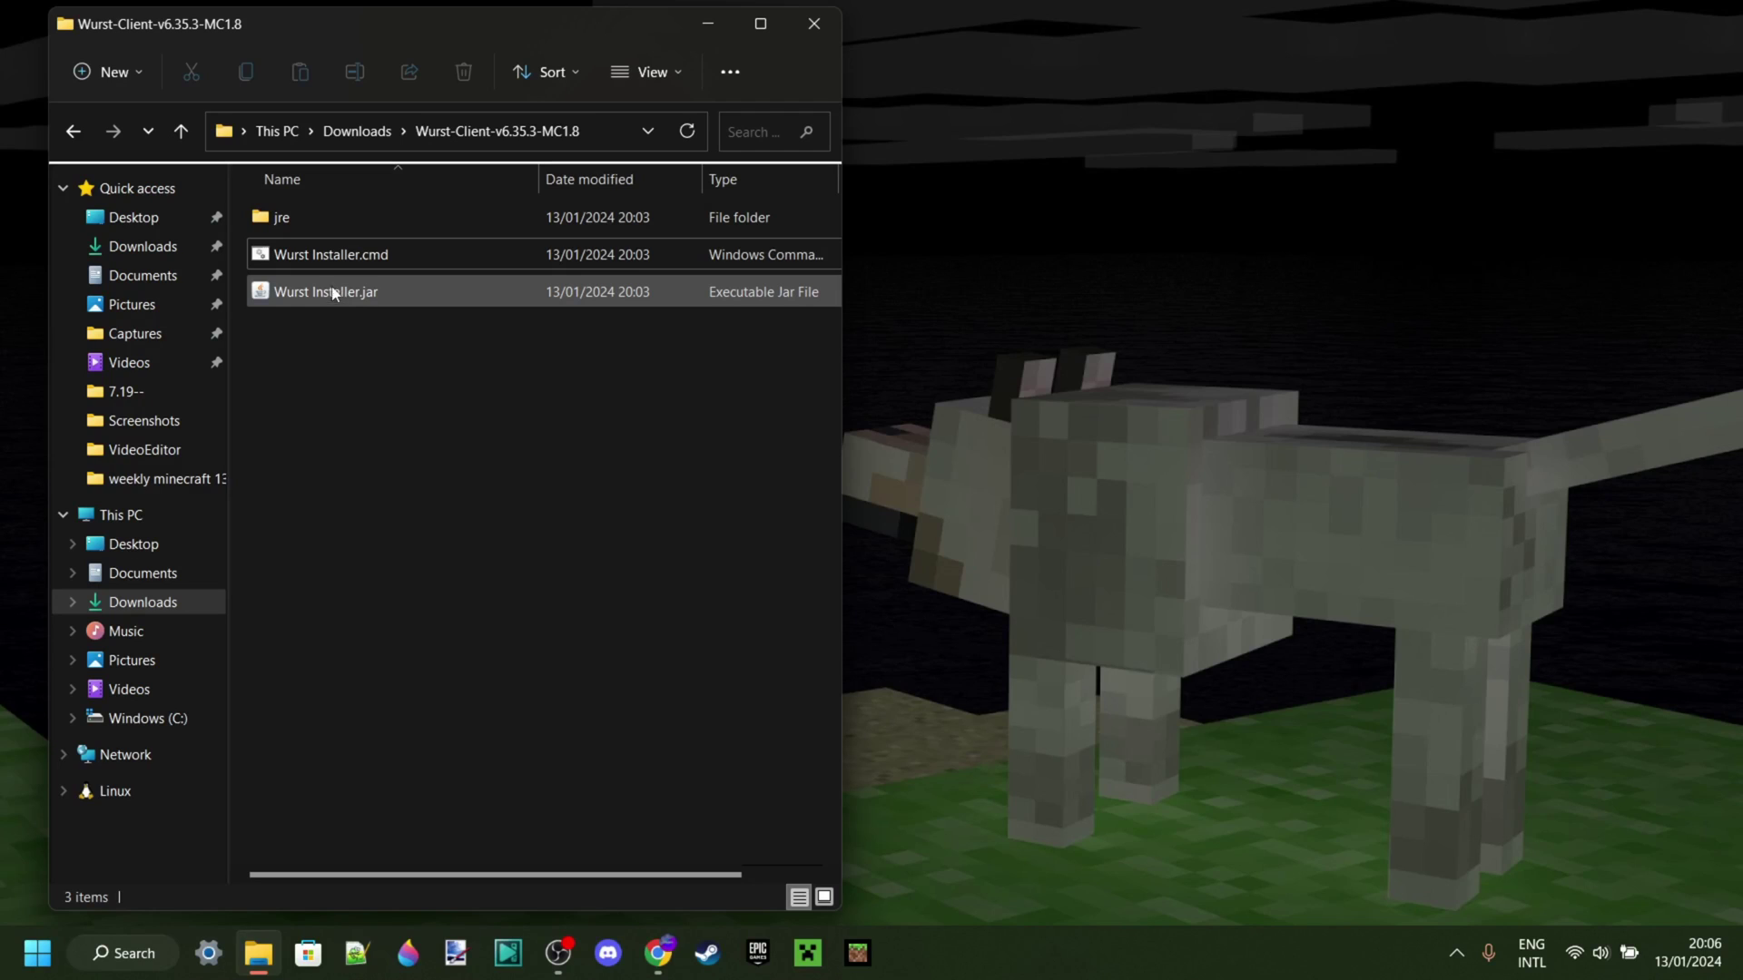
Step: Rerun Wurst Installer.cmd to install Wurst MC 1.8 and dismiss the Success dialog
left_click(338, 256)
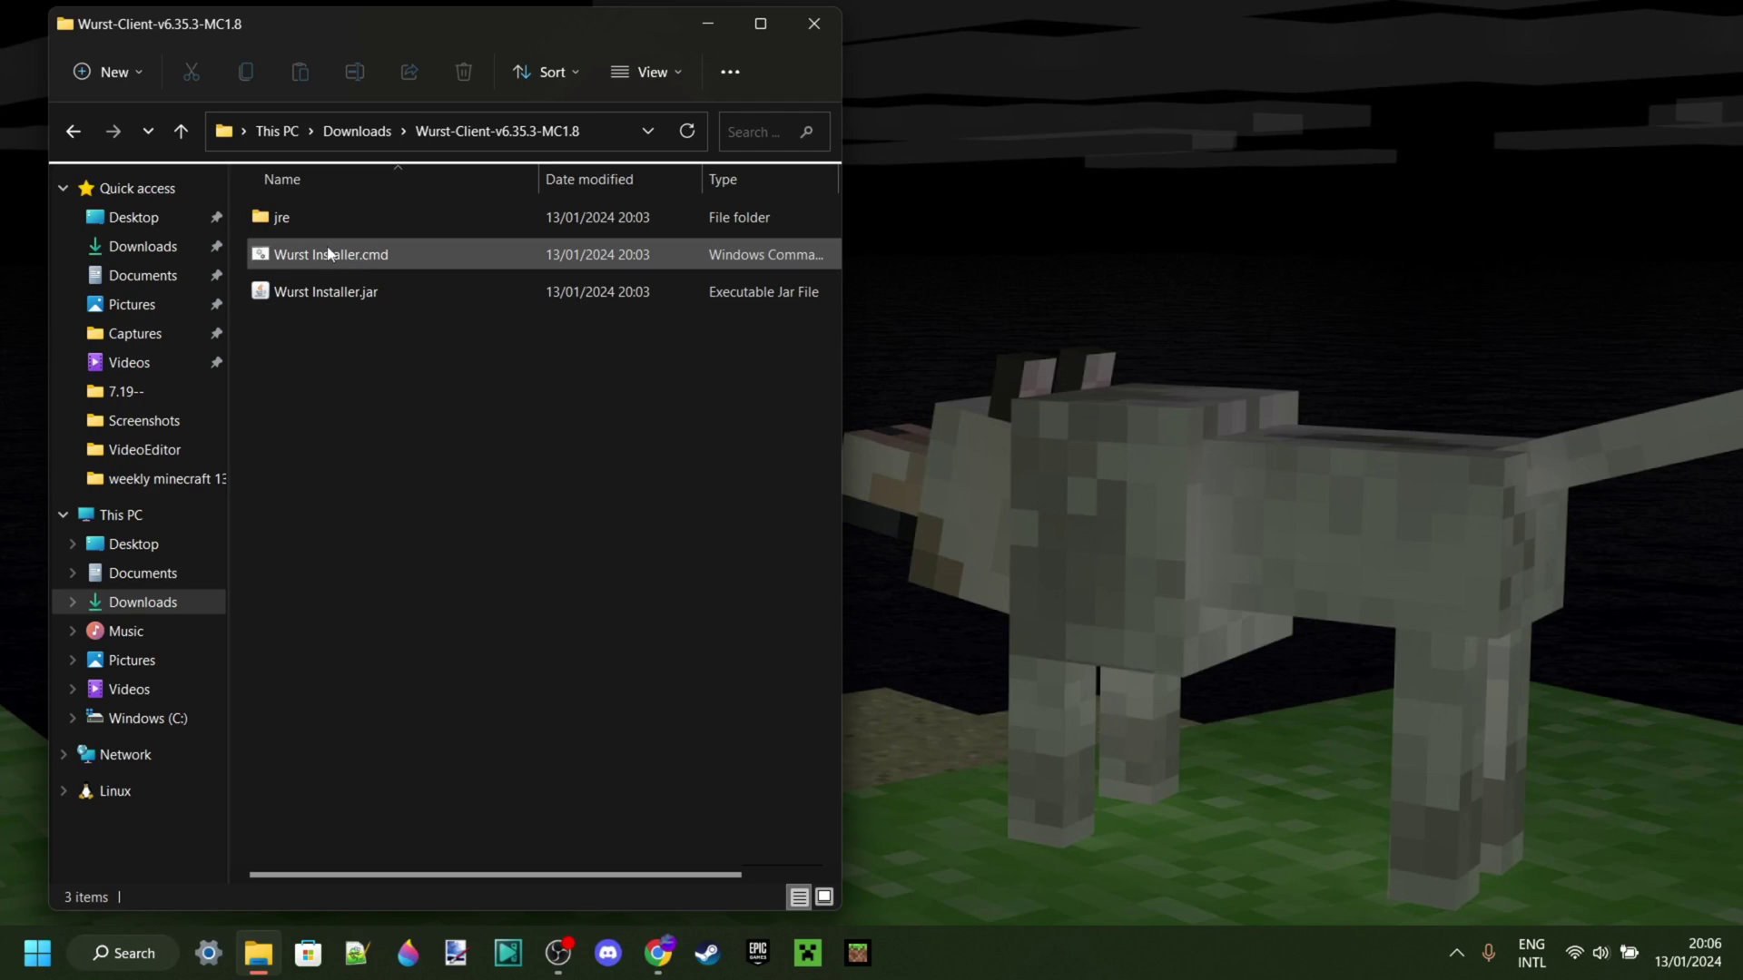
double_click(341, 258)
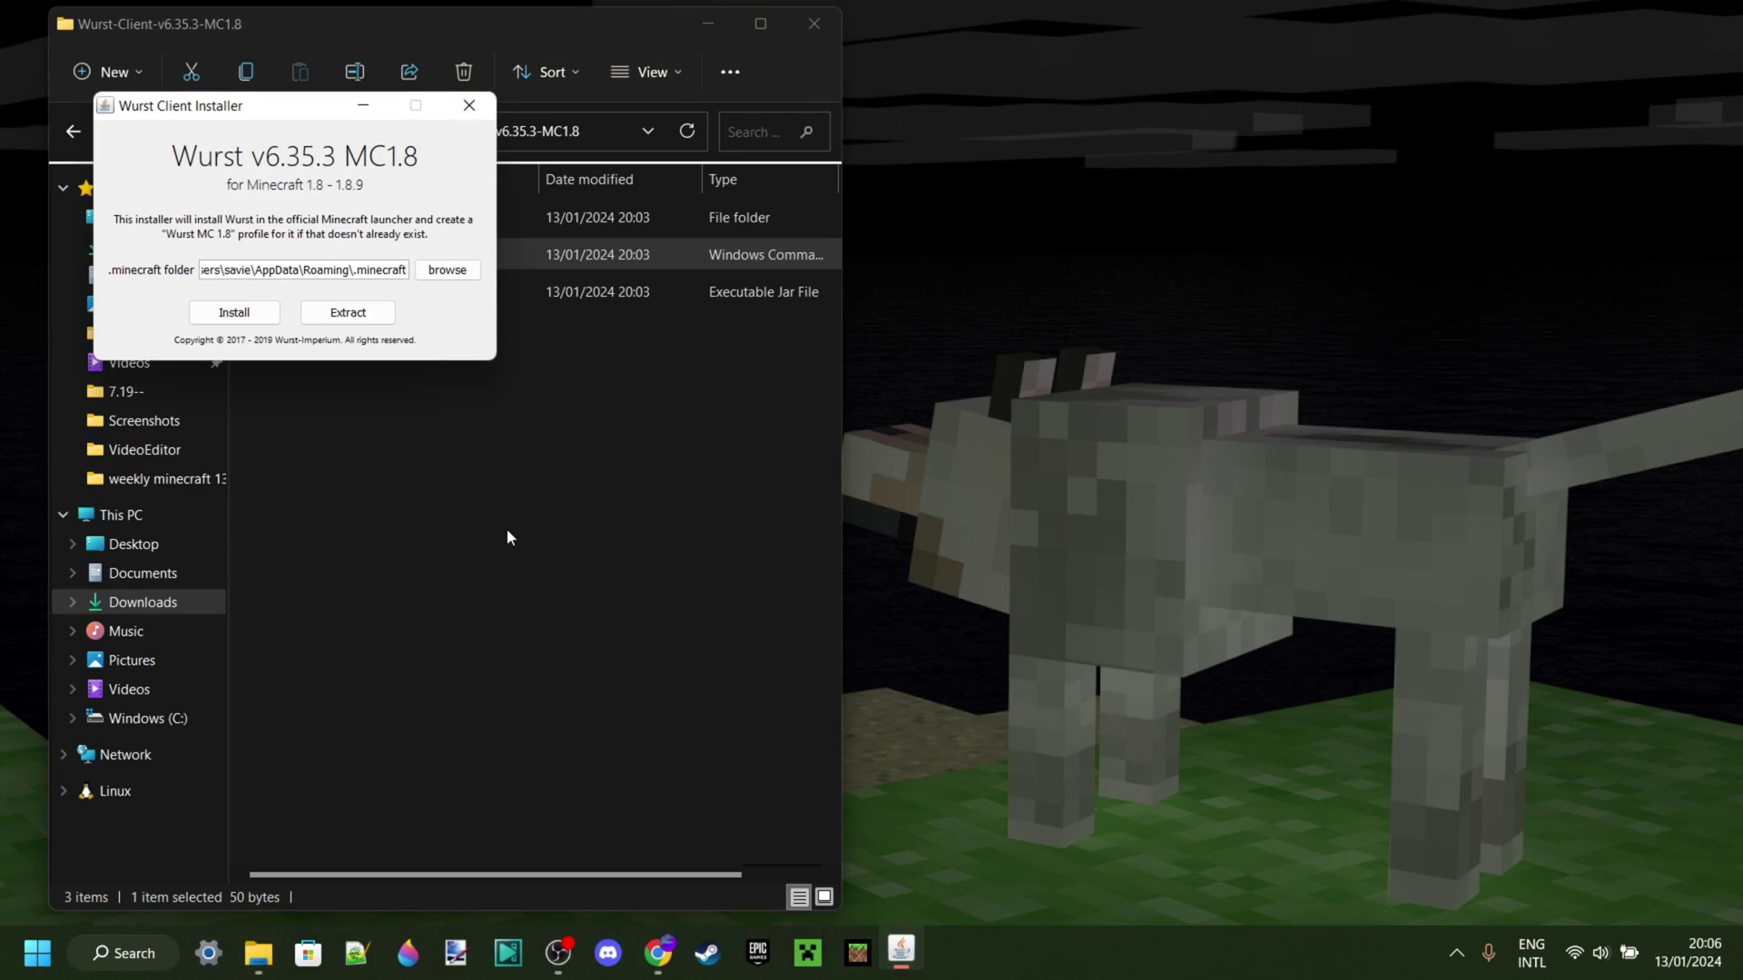
left_click(242, 319)
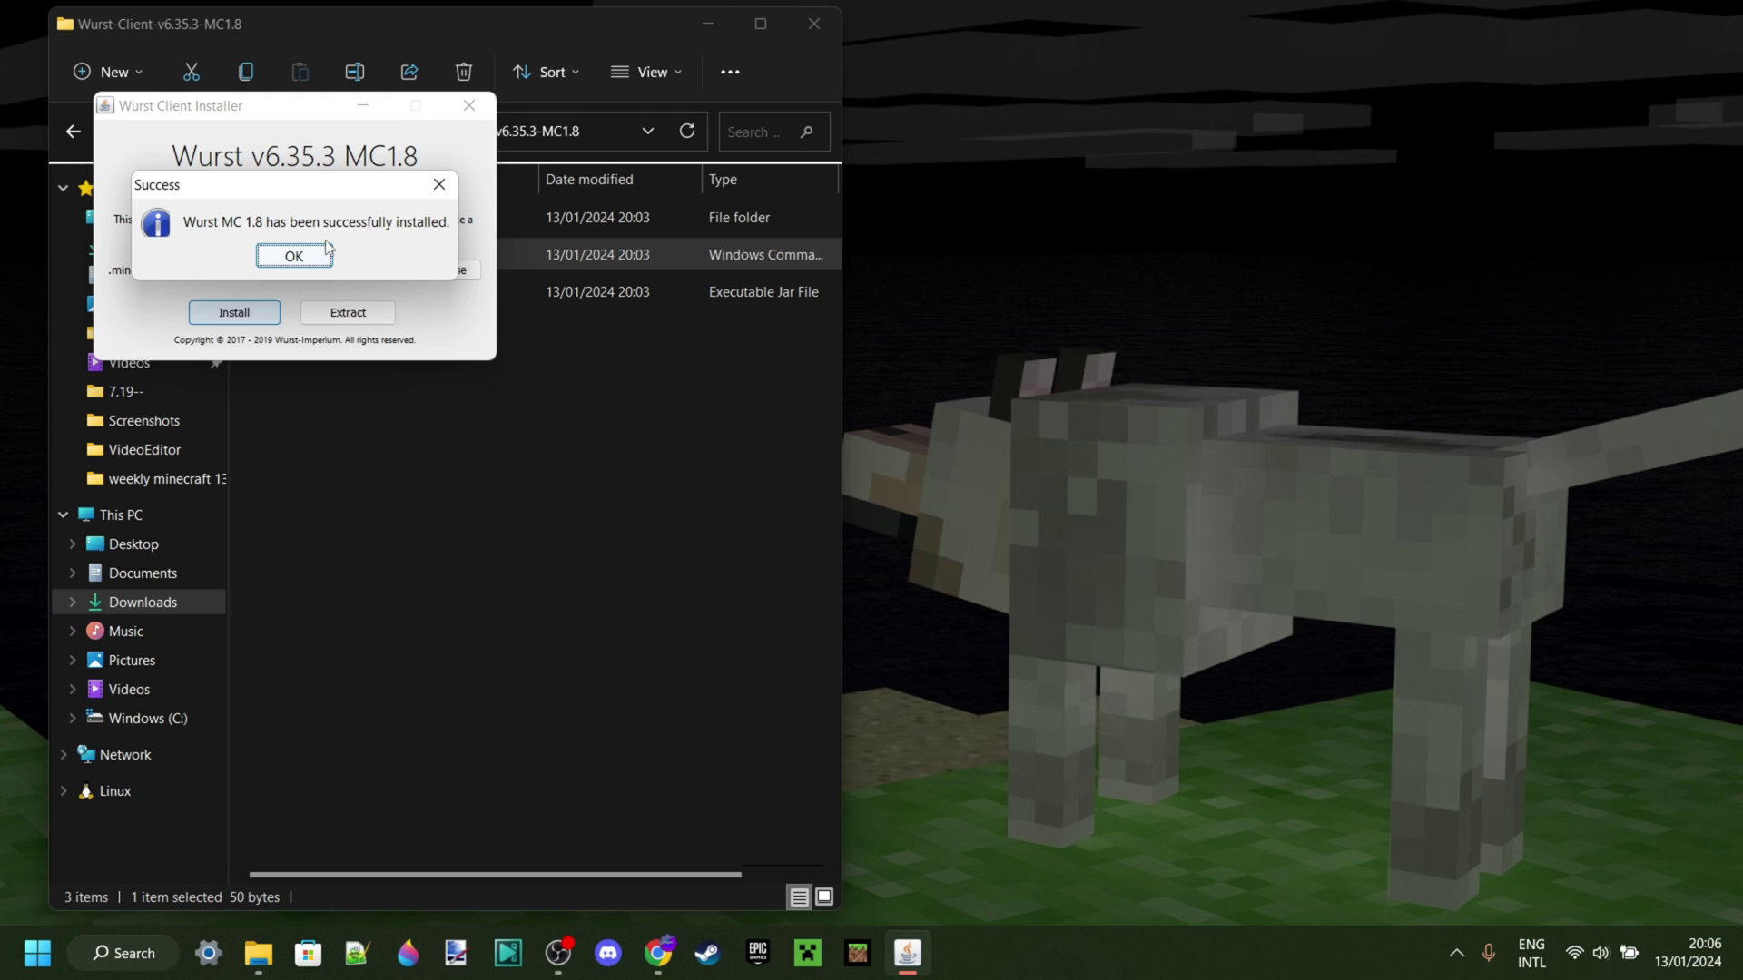
left_click(295, 257)
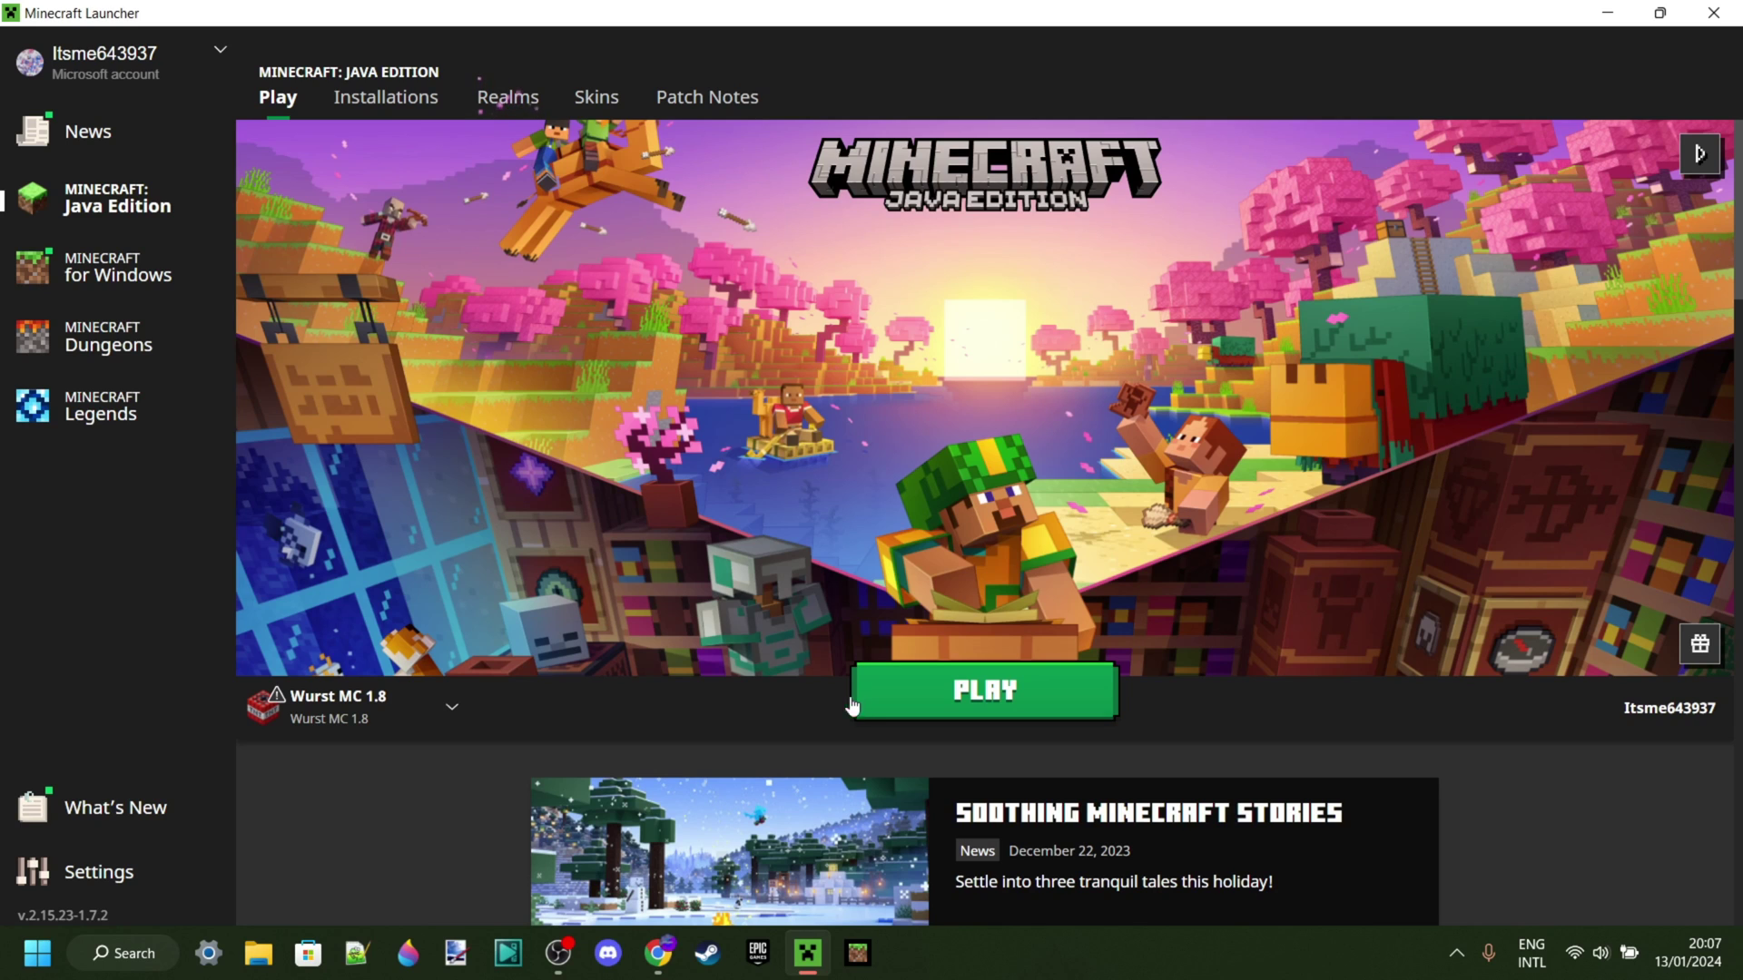
Step: Browse the installation dropdown and close it with Wurst MC 1.8 selected
left_click(423, 689)
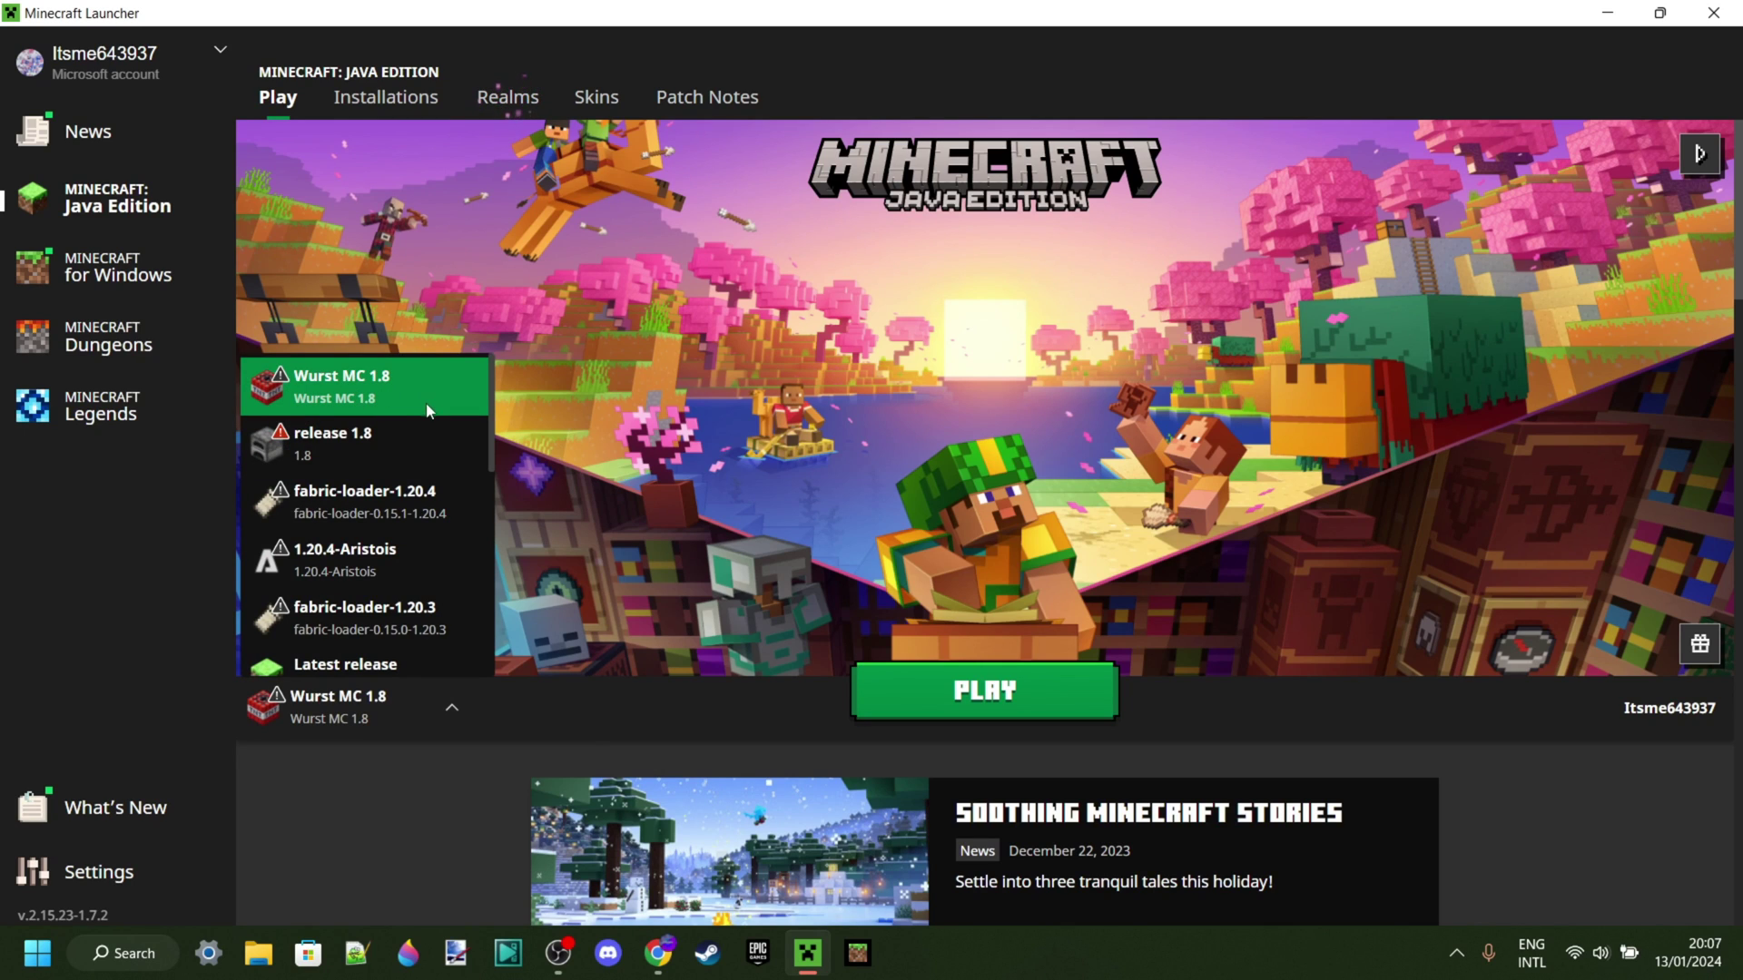
scroll(422, 400, "down", 7)
scroll(383, 501, "up", 10)
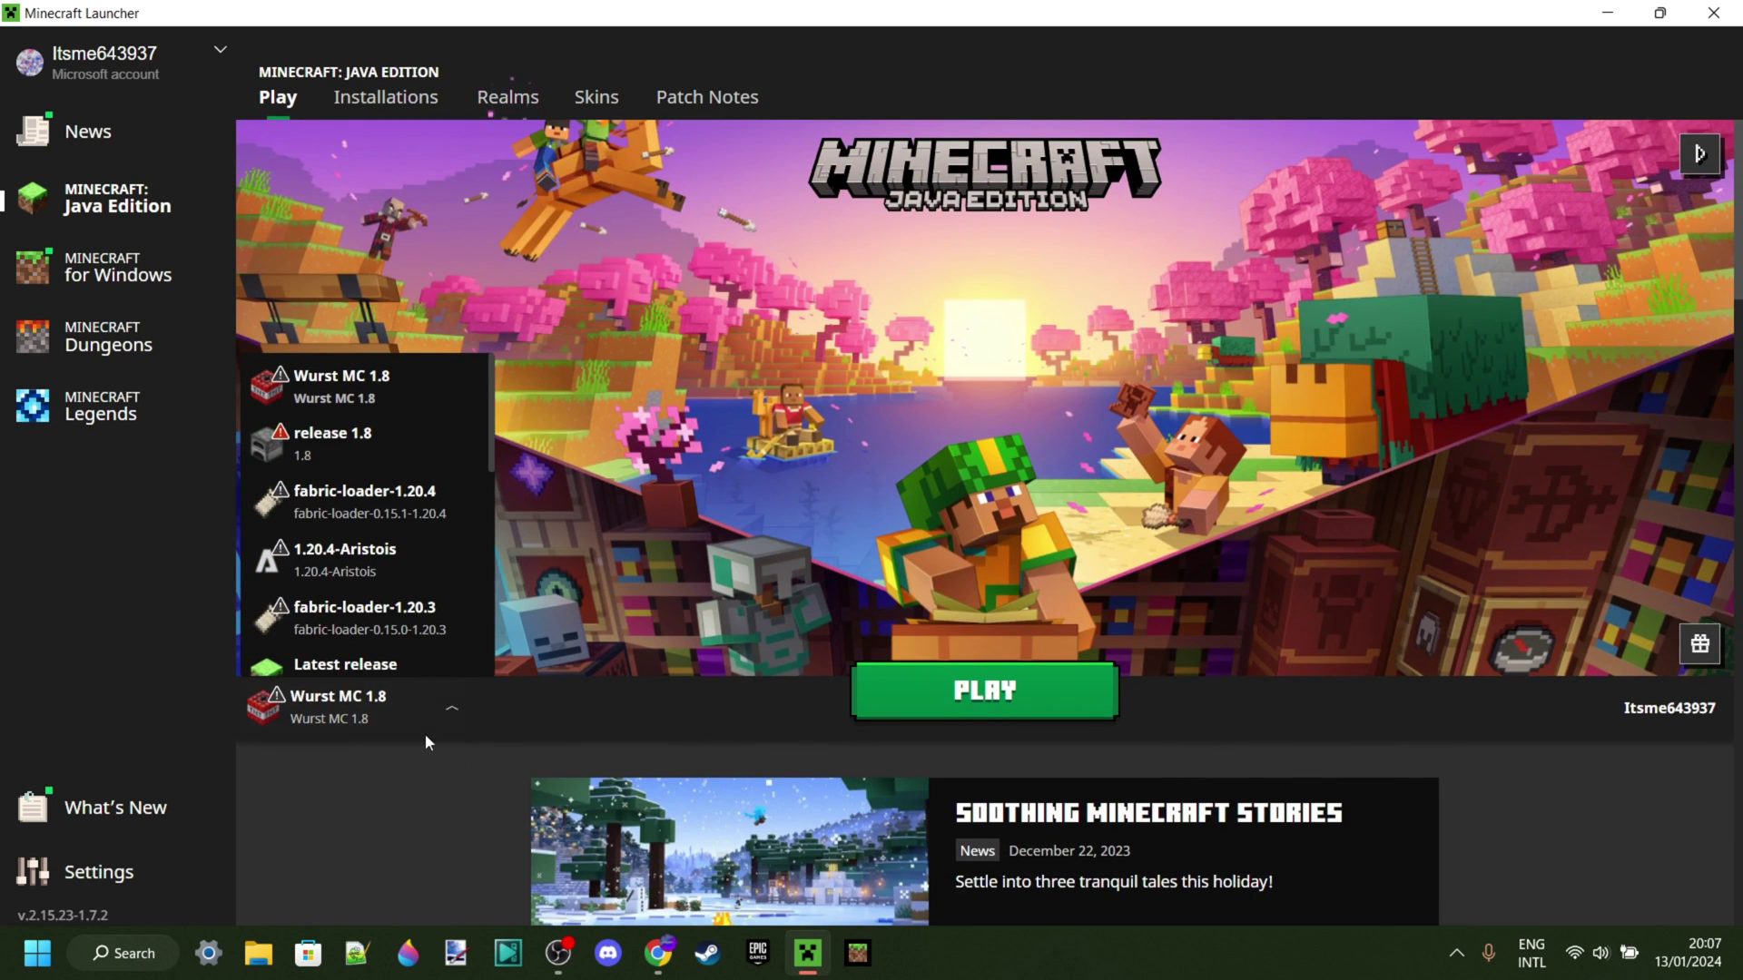
left_click(418, 708)
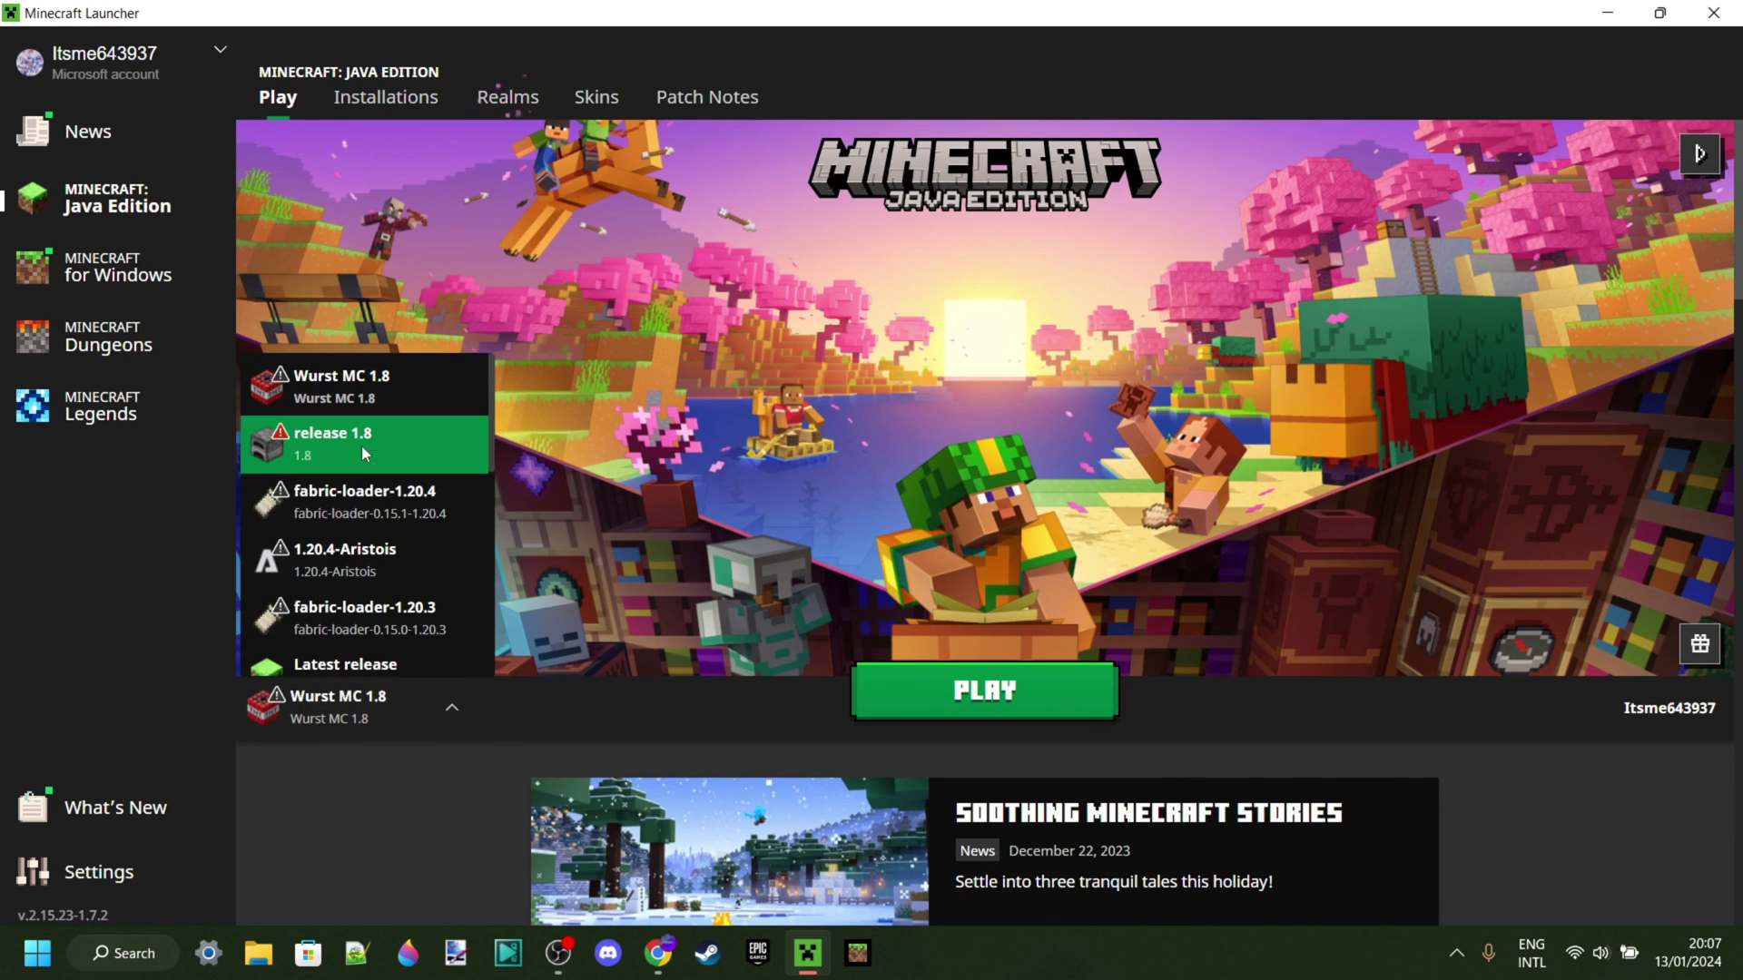
scroll(362, 445, "down", 6)
scroll(361, 534, "up", 6)
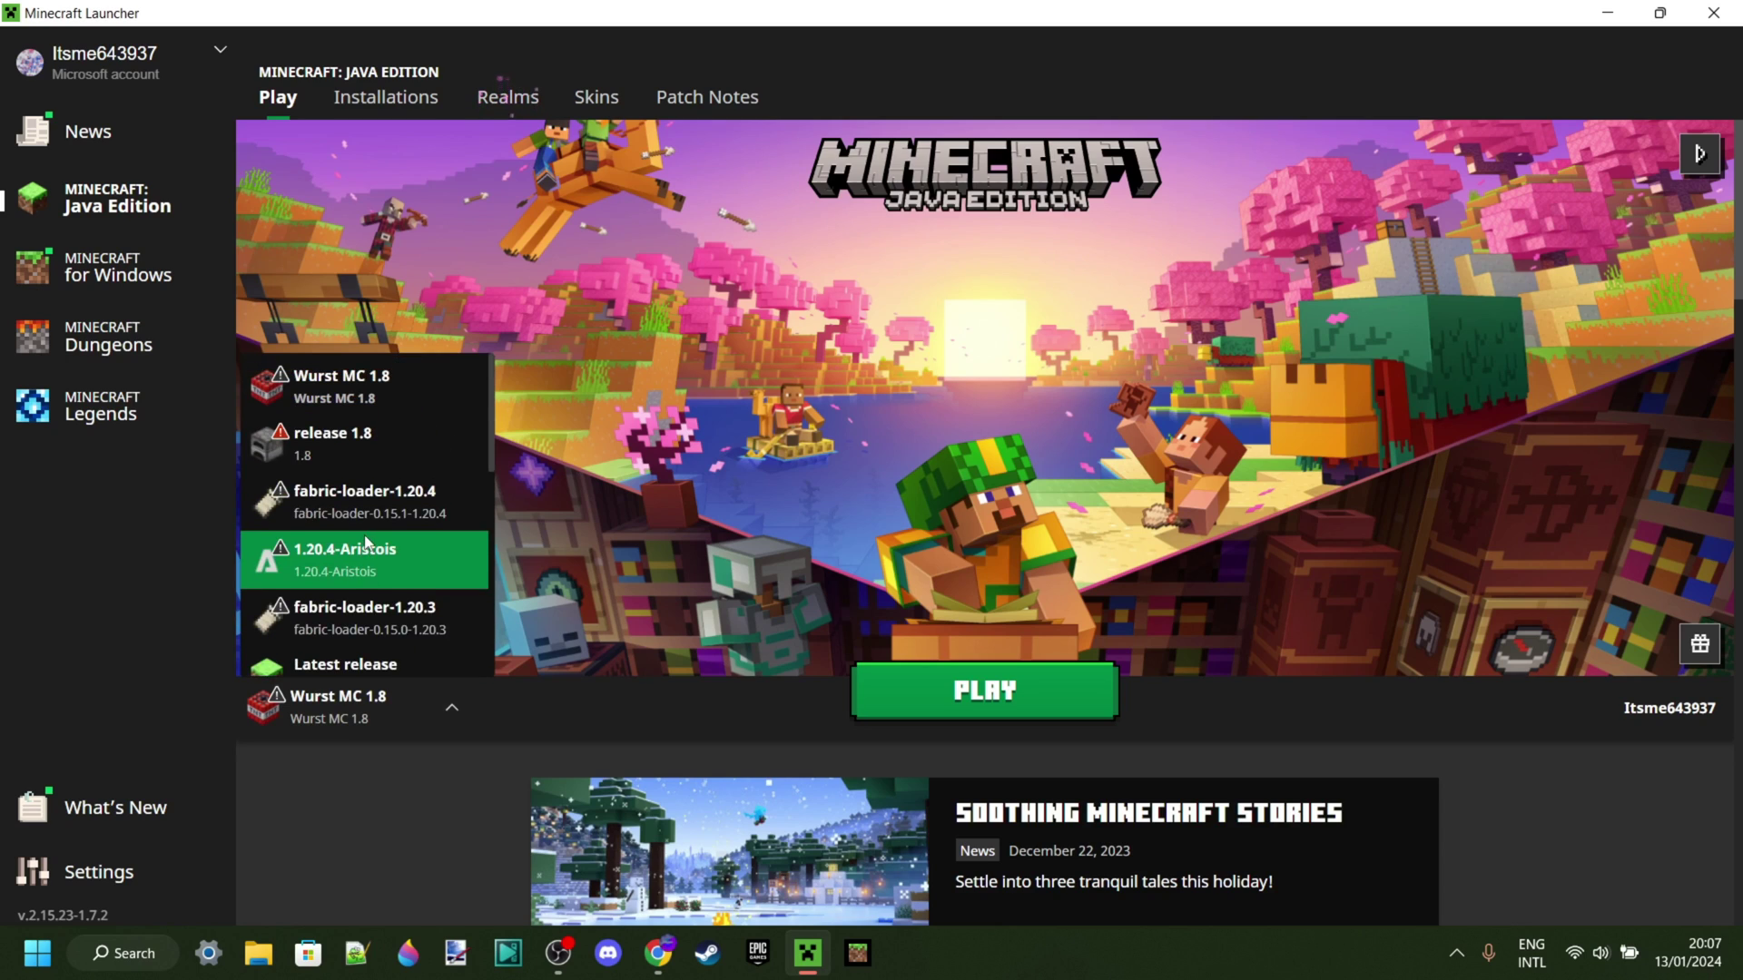
left_click(577, 723)
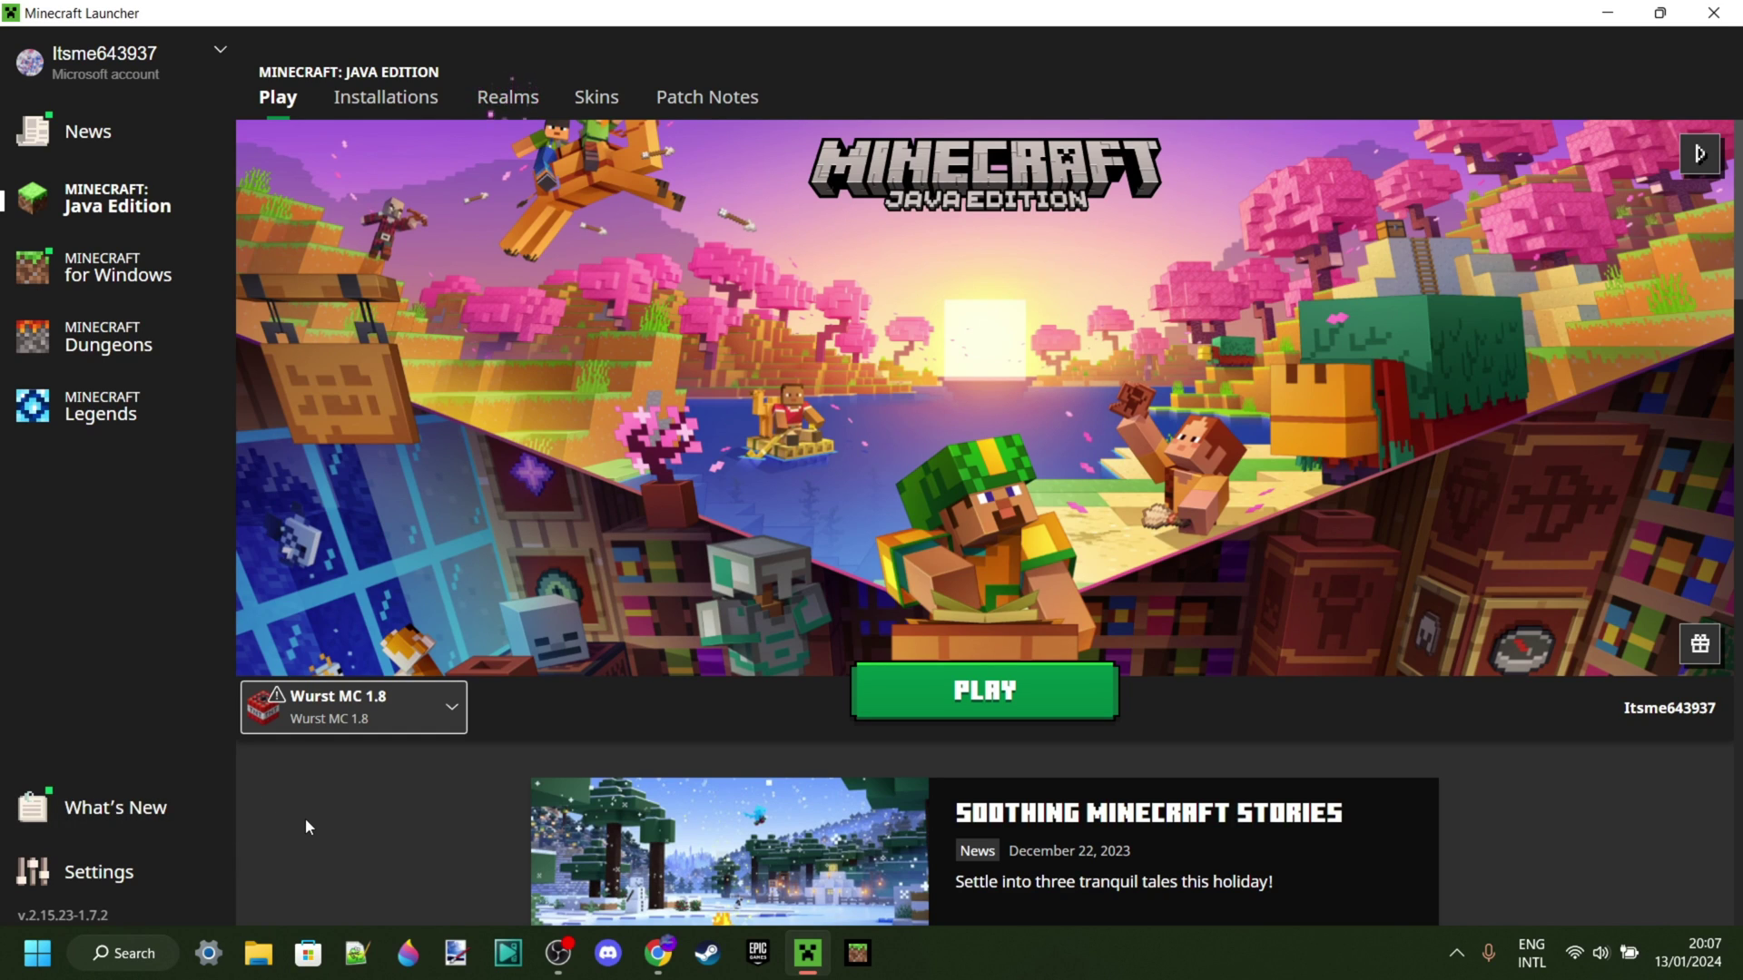
Step: Launch Wurst MC 1.8 past the risks warning and update notice, then open Singleplayer
left_click(962, 700)
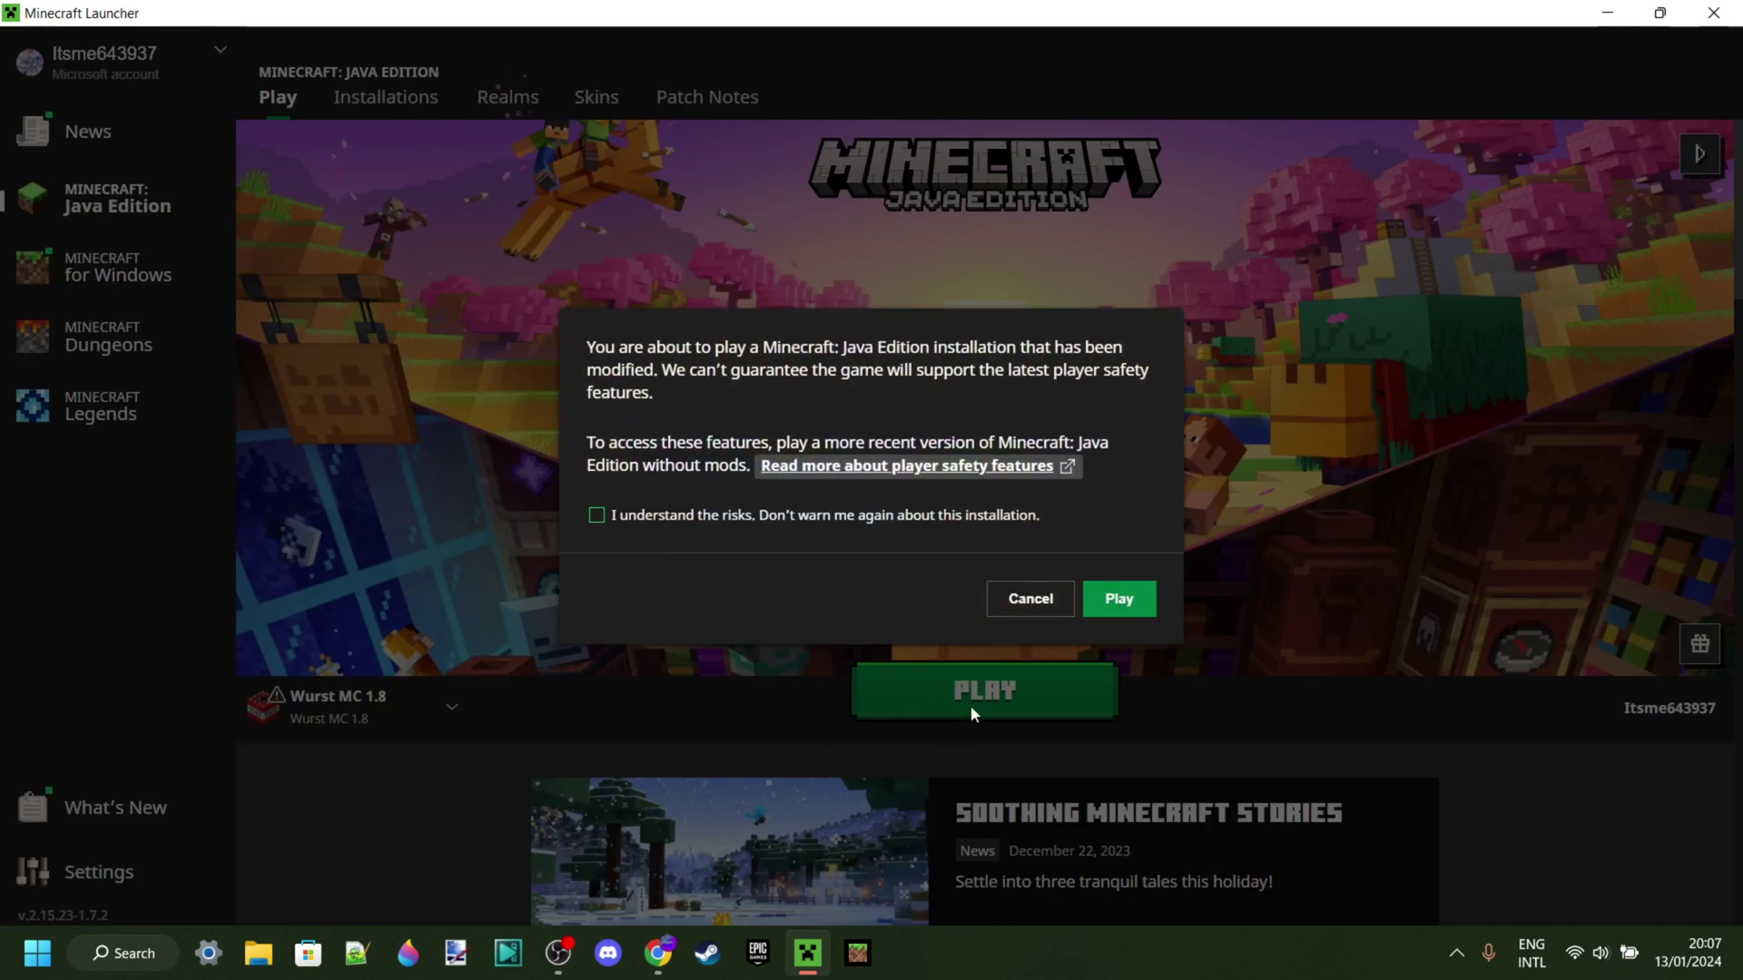
left_click(626, 515)
left_click(1119, 599)
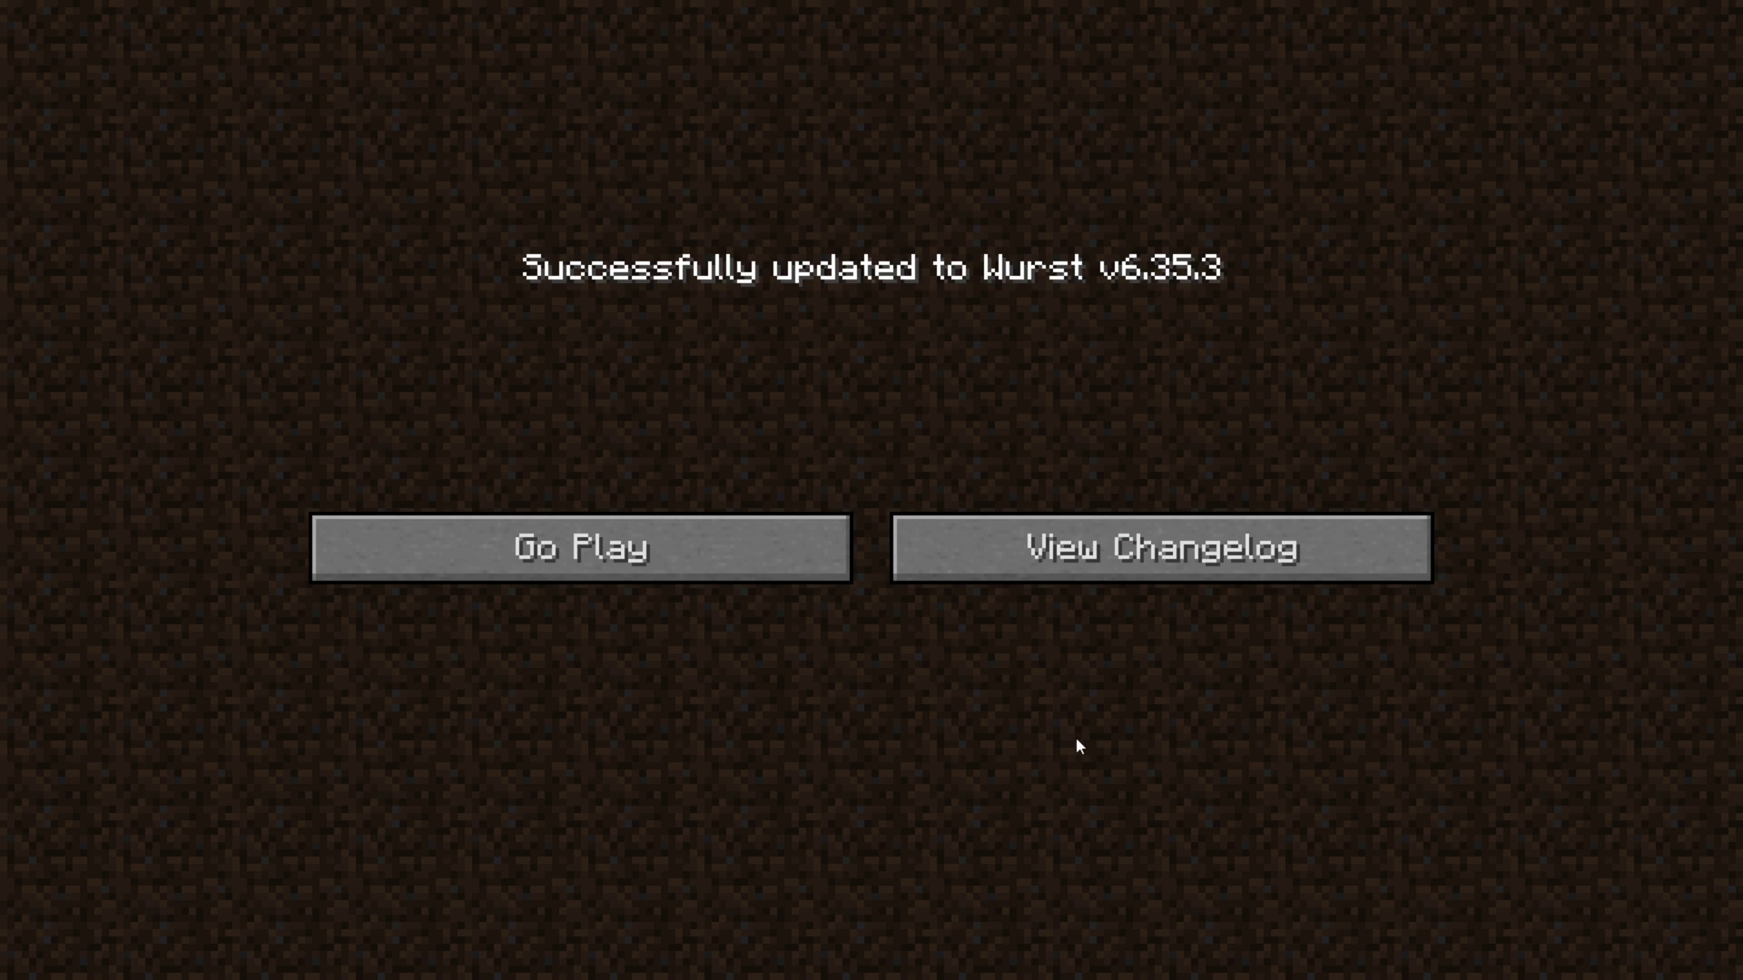
left_click(525, 535)
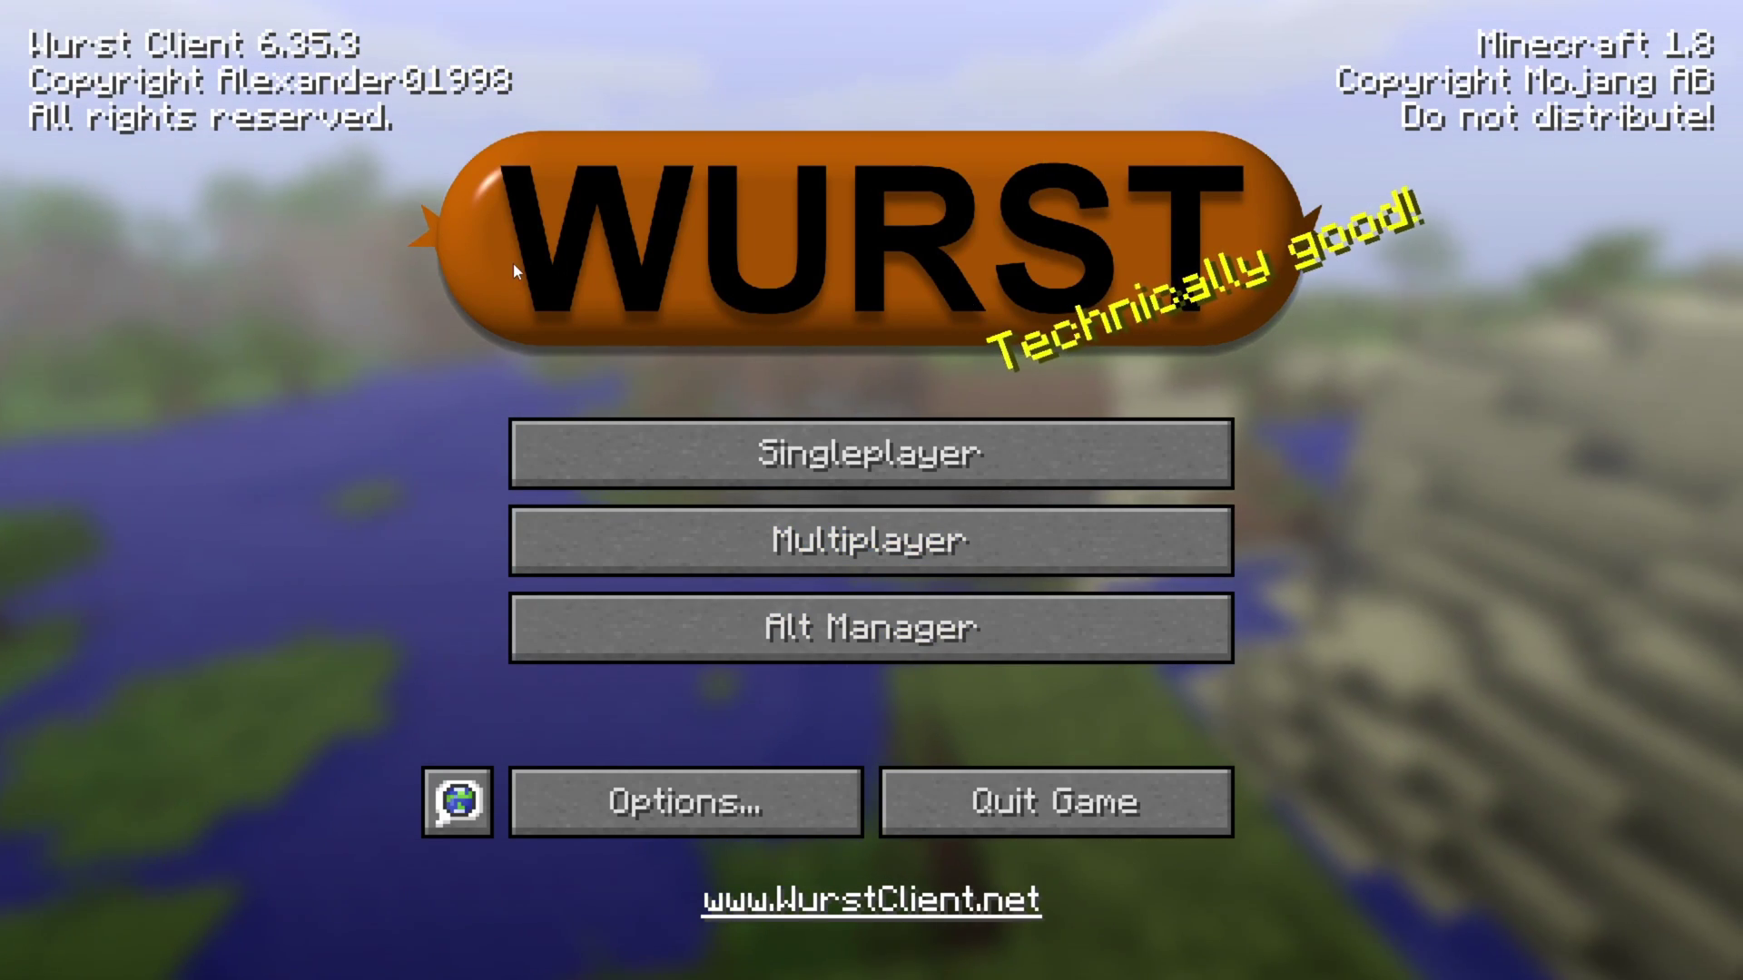
left_click(1004, 451)
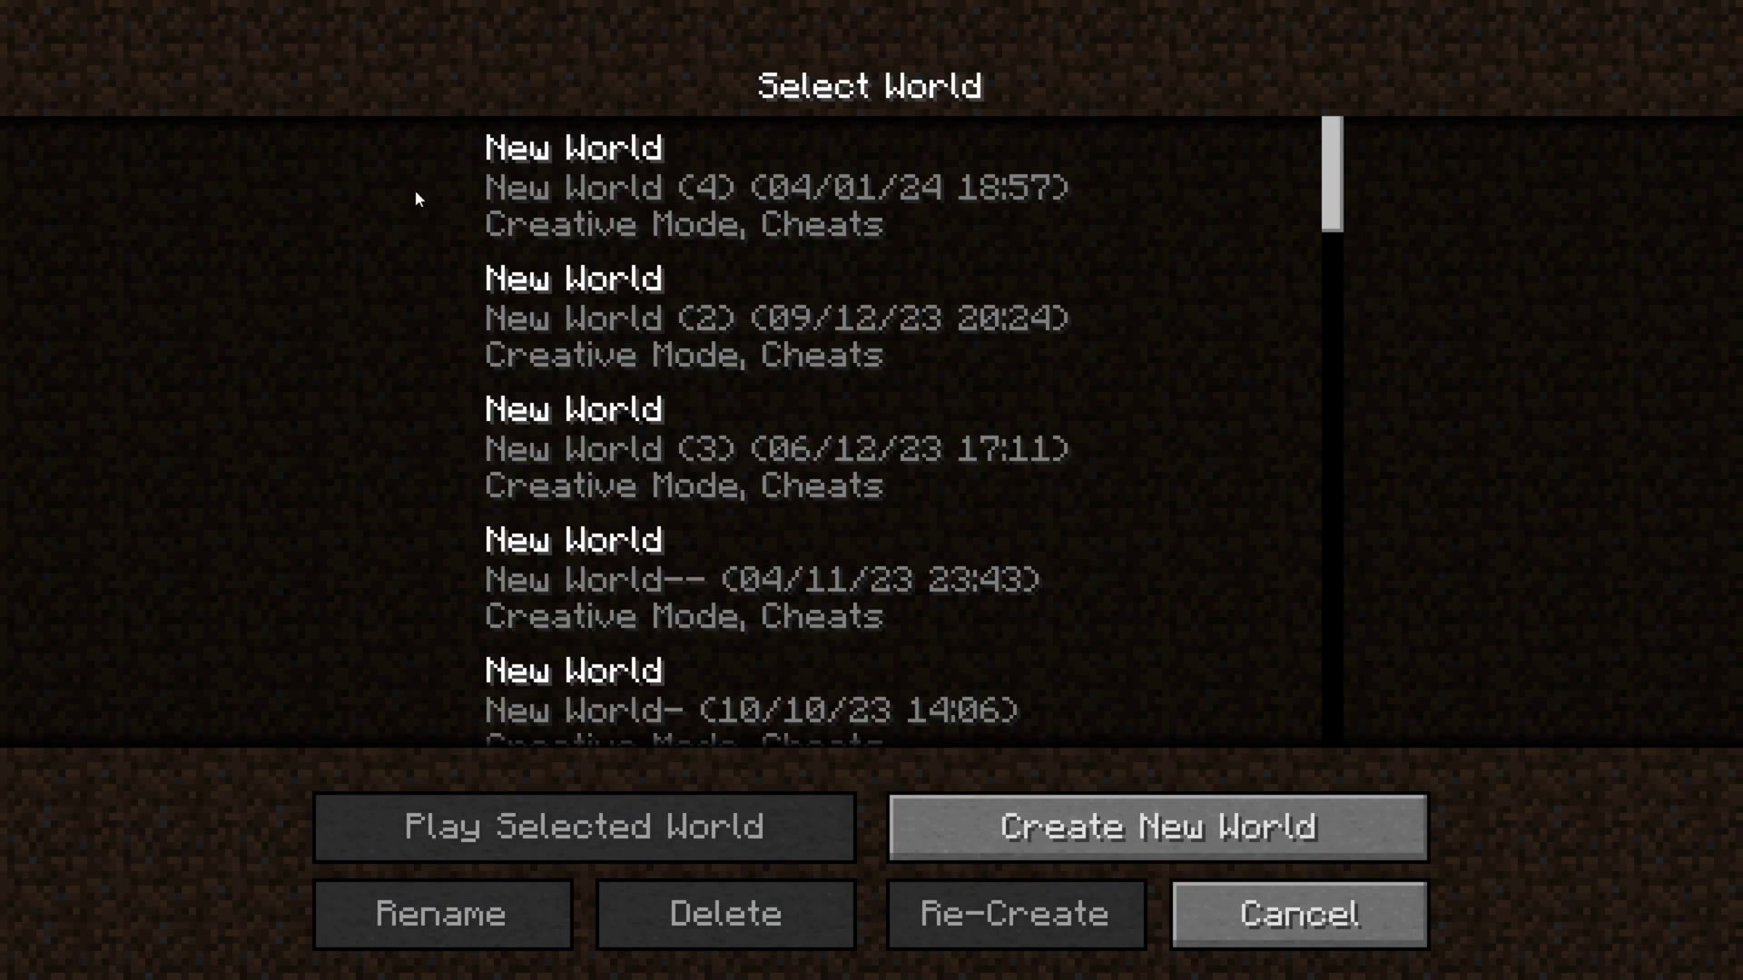
Step: Create and enter a new world, open the inventory with E, then open Wurst's hack menu
left_click(1119, 803)
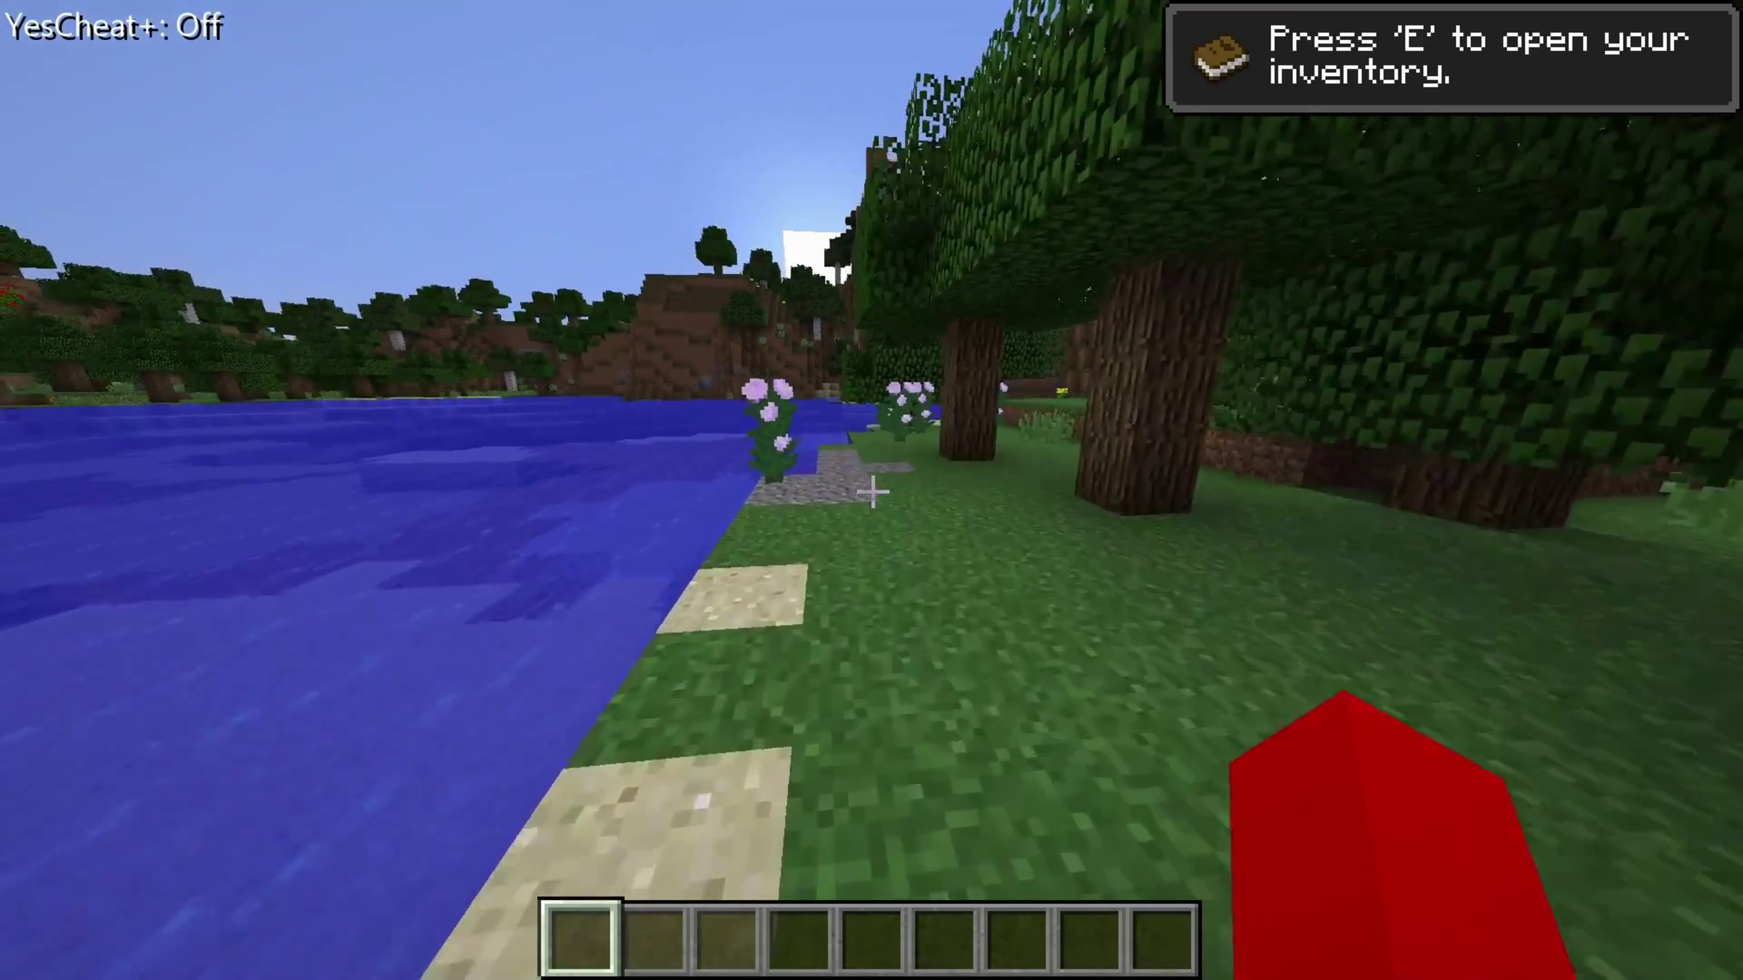
key("w")
mouse_move(871, 490)
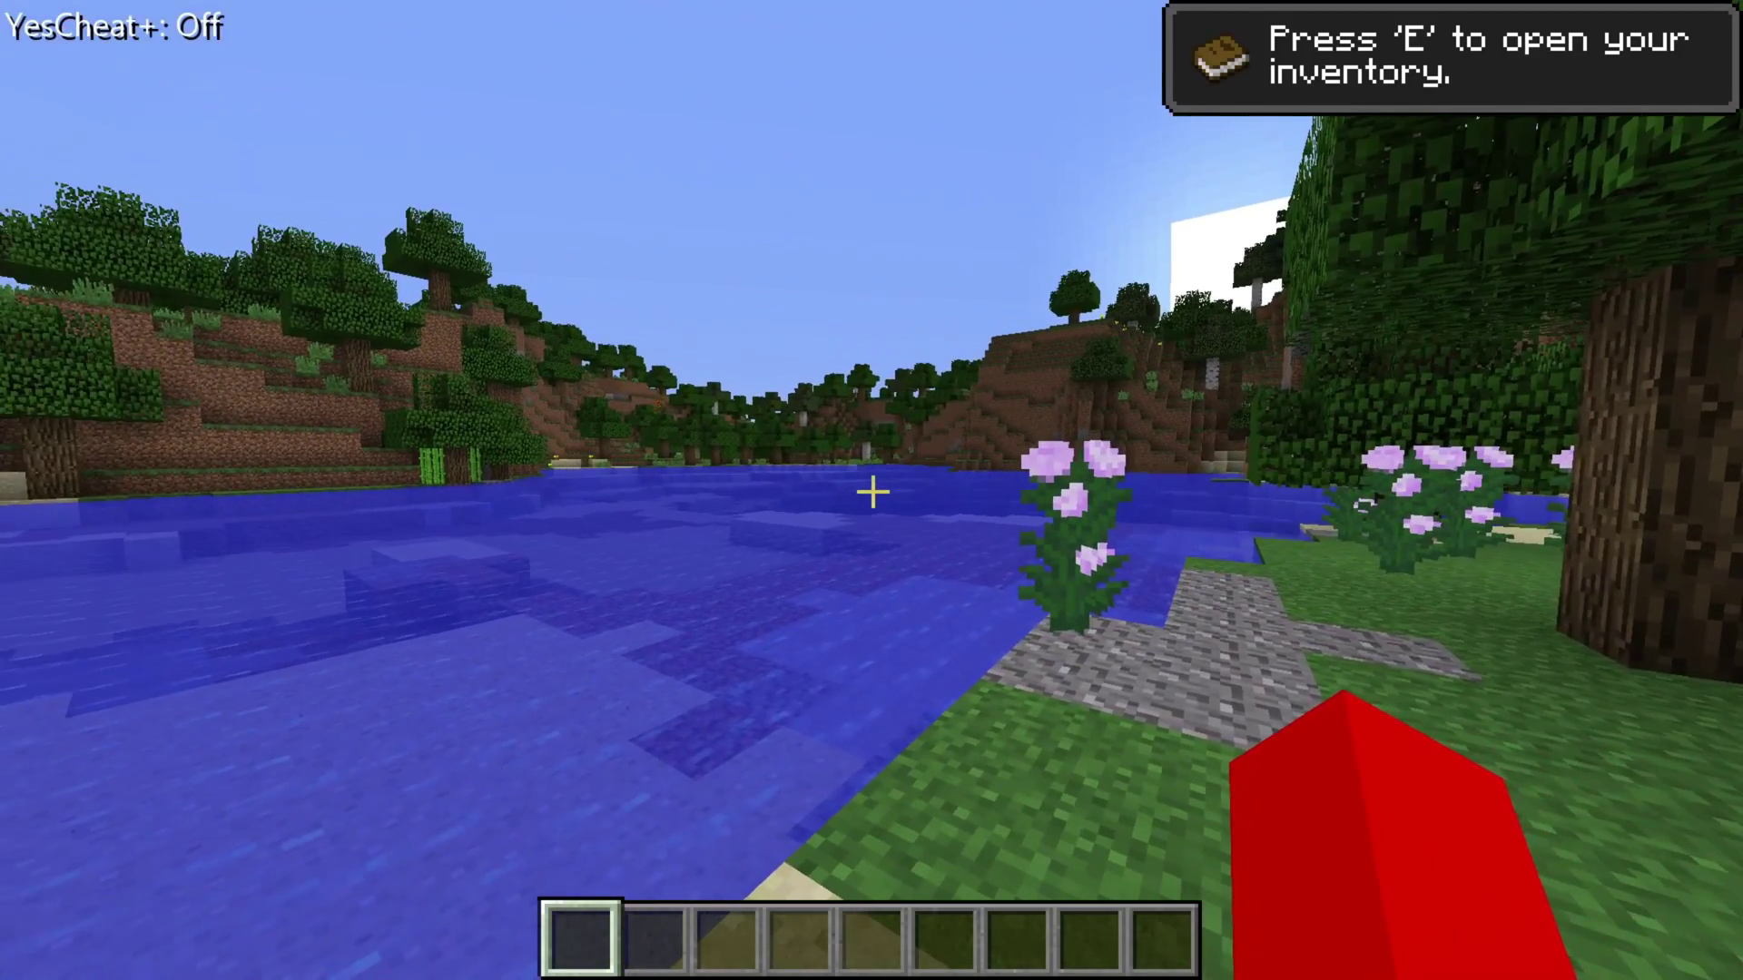
key("e")
key("e")
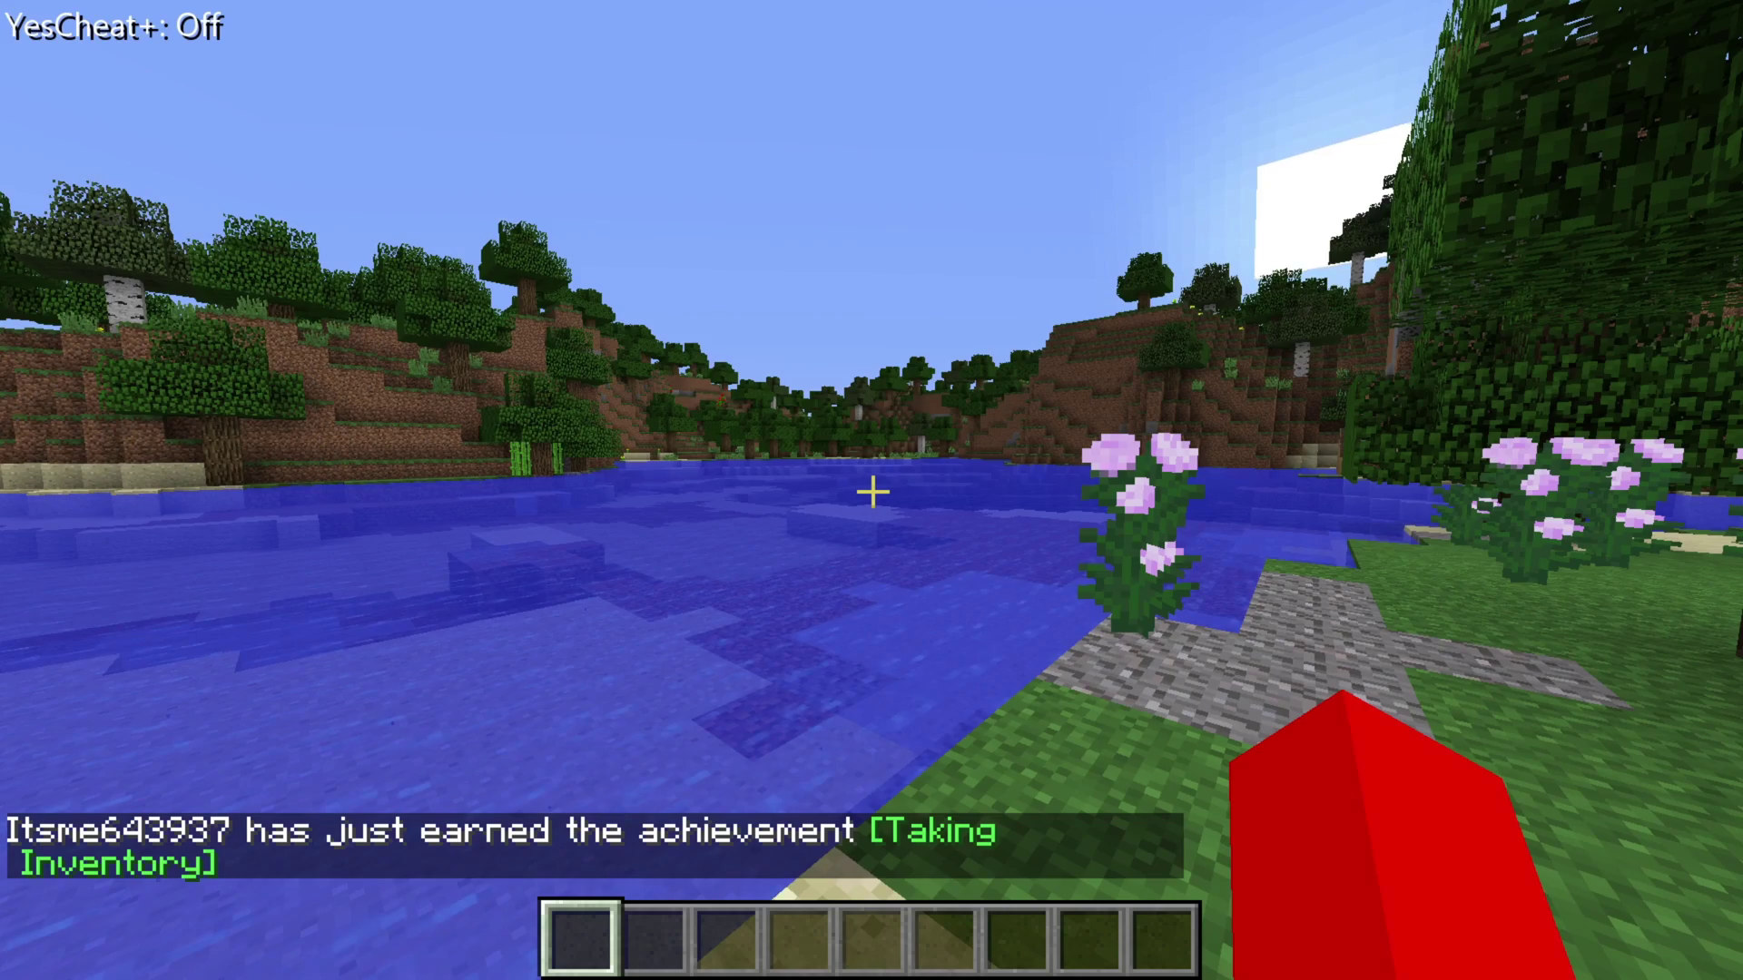
key("period")
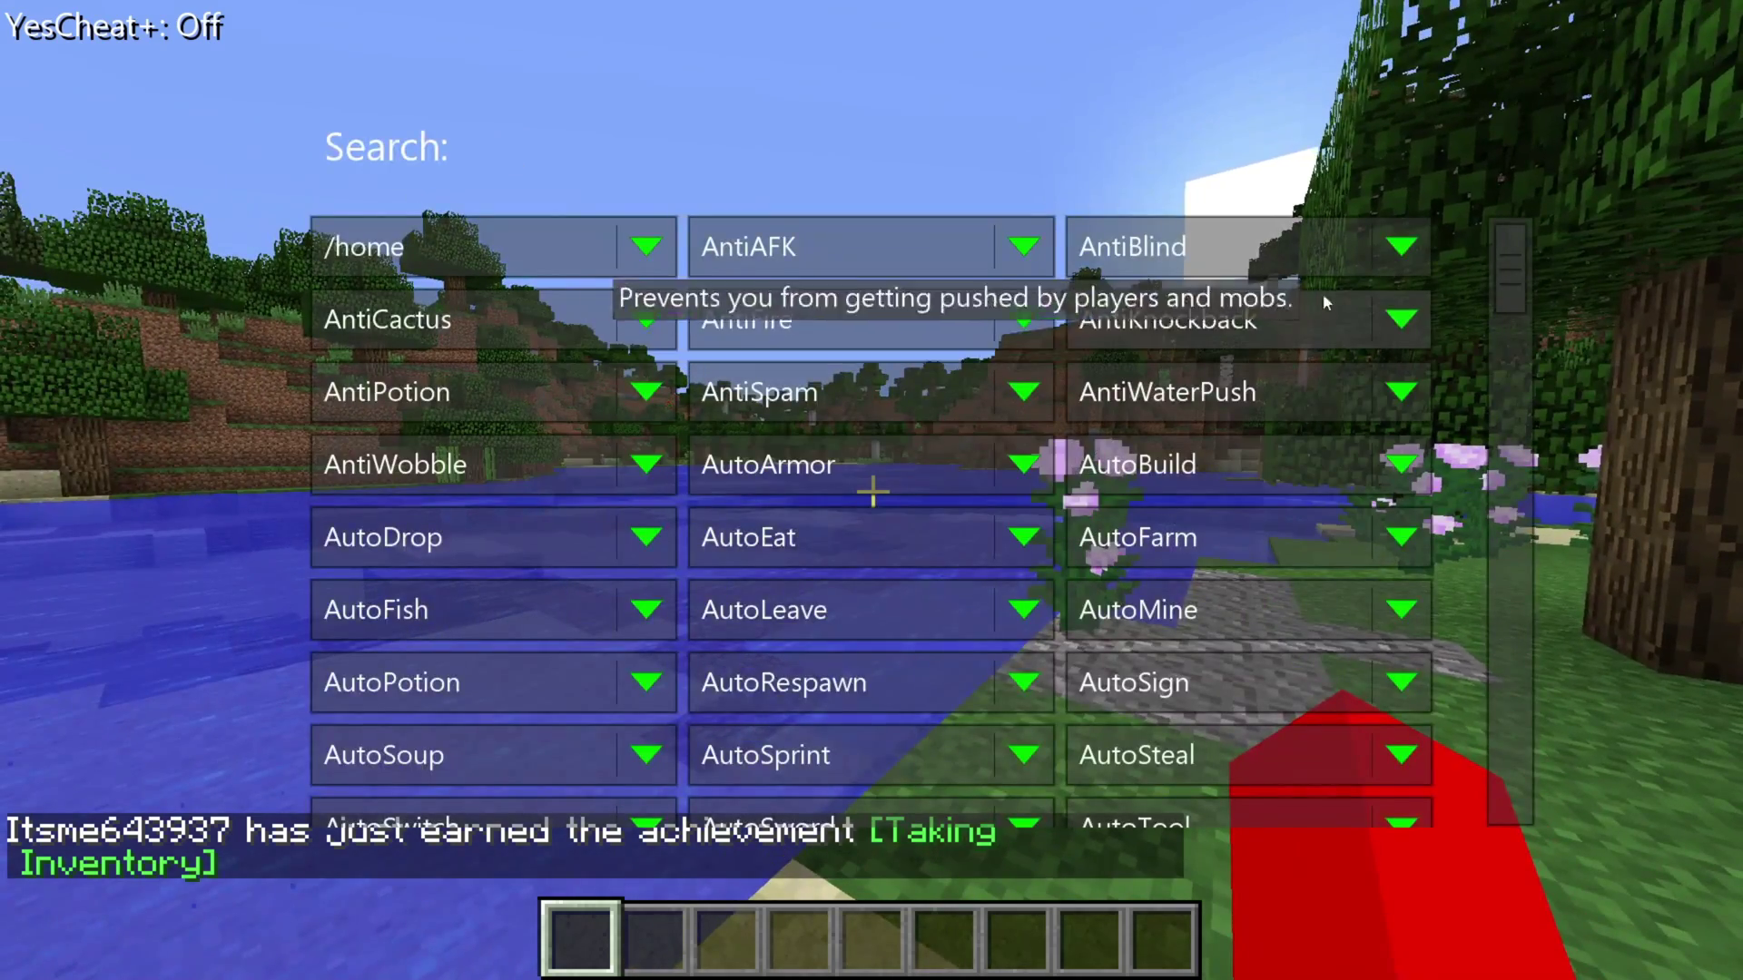
Step: Search the Wurst hack list for 'auto', then clear the search text
left_click_drag(1499, 265, 1514, 228)
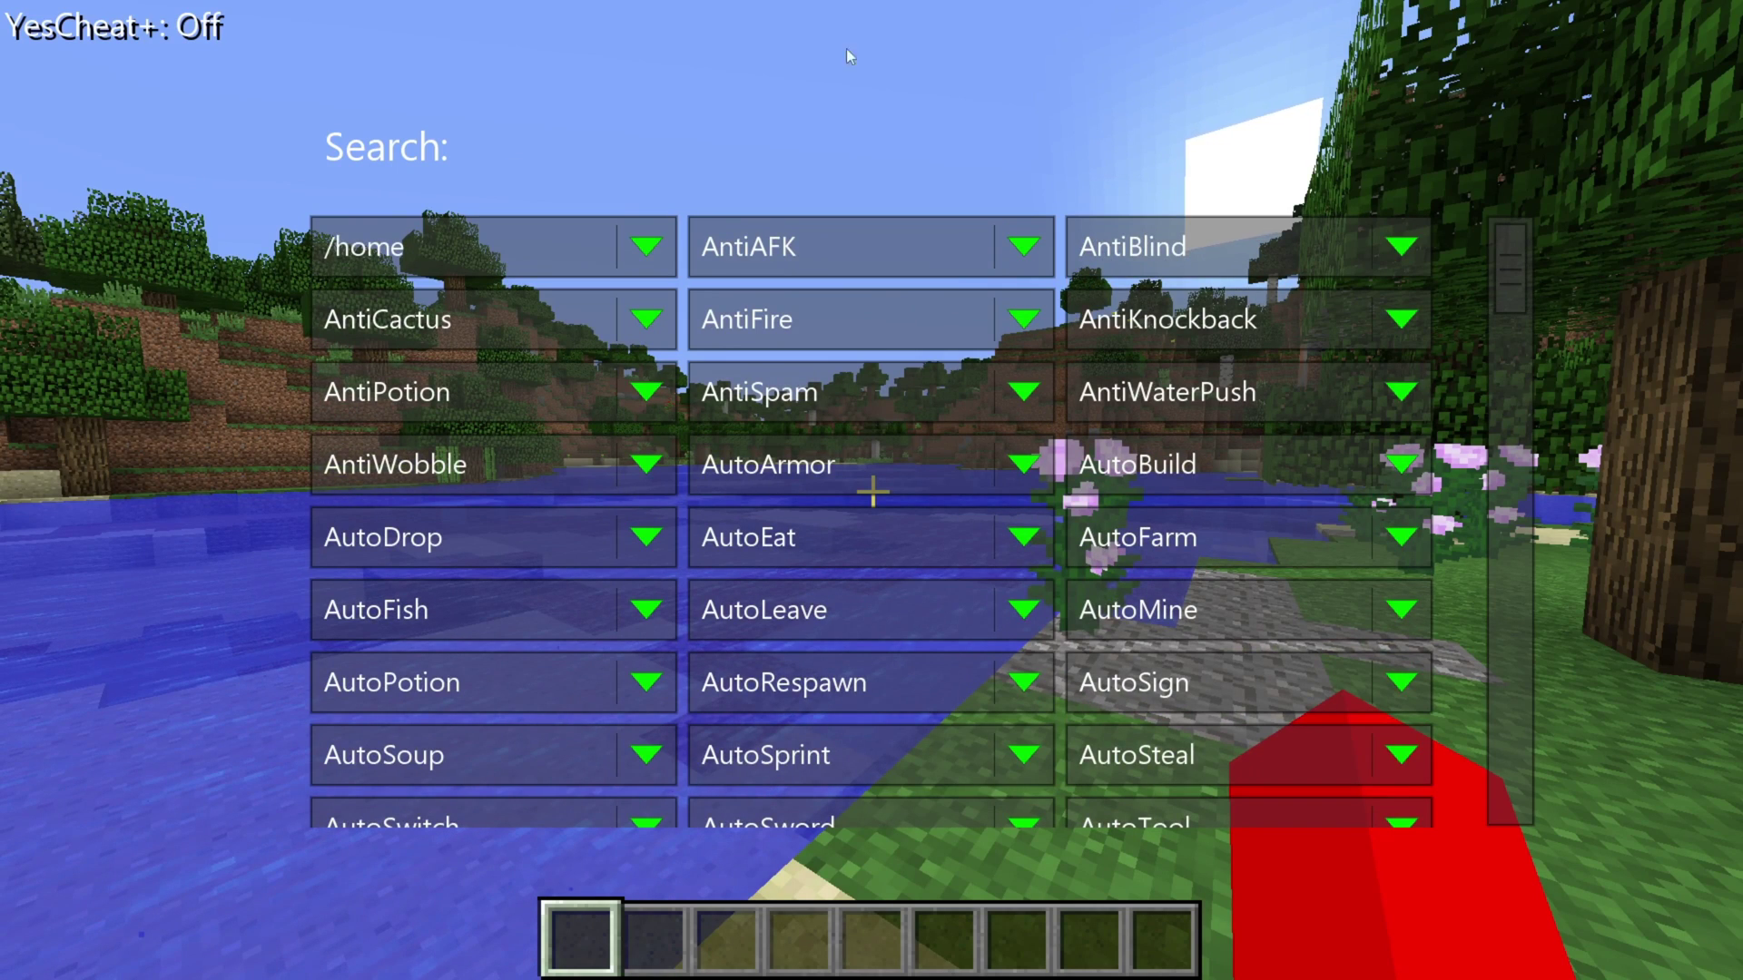
type("auto")
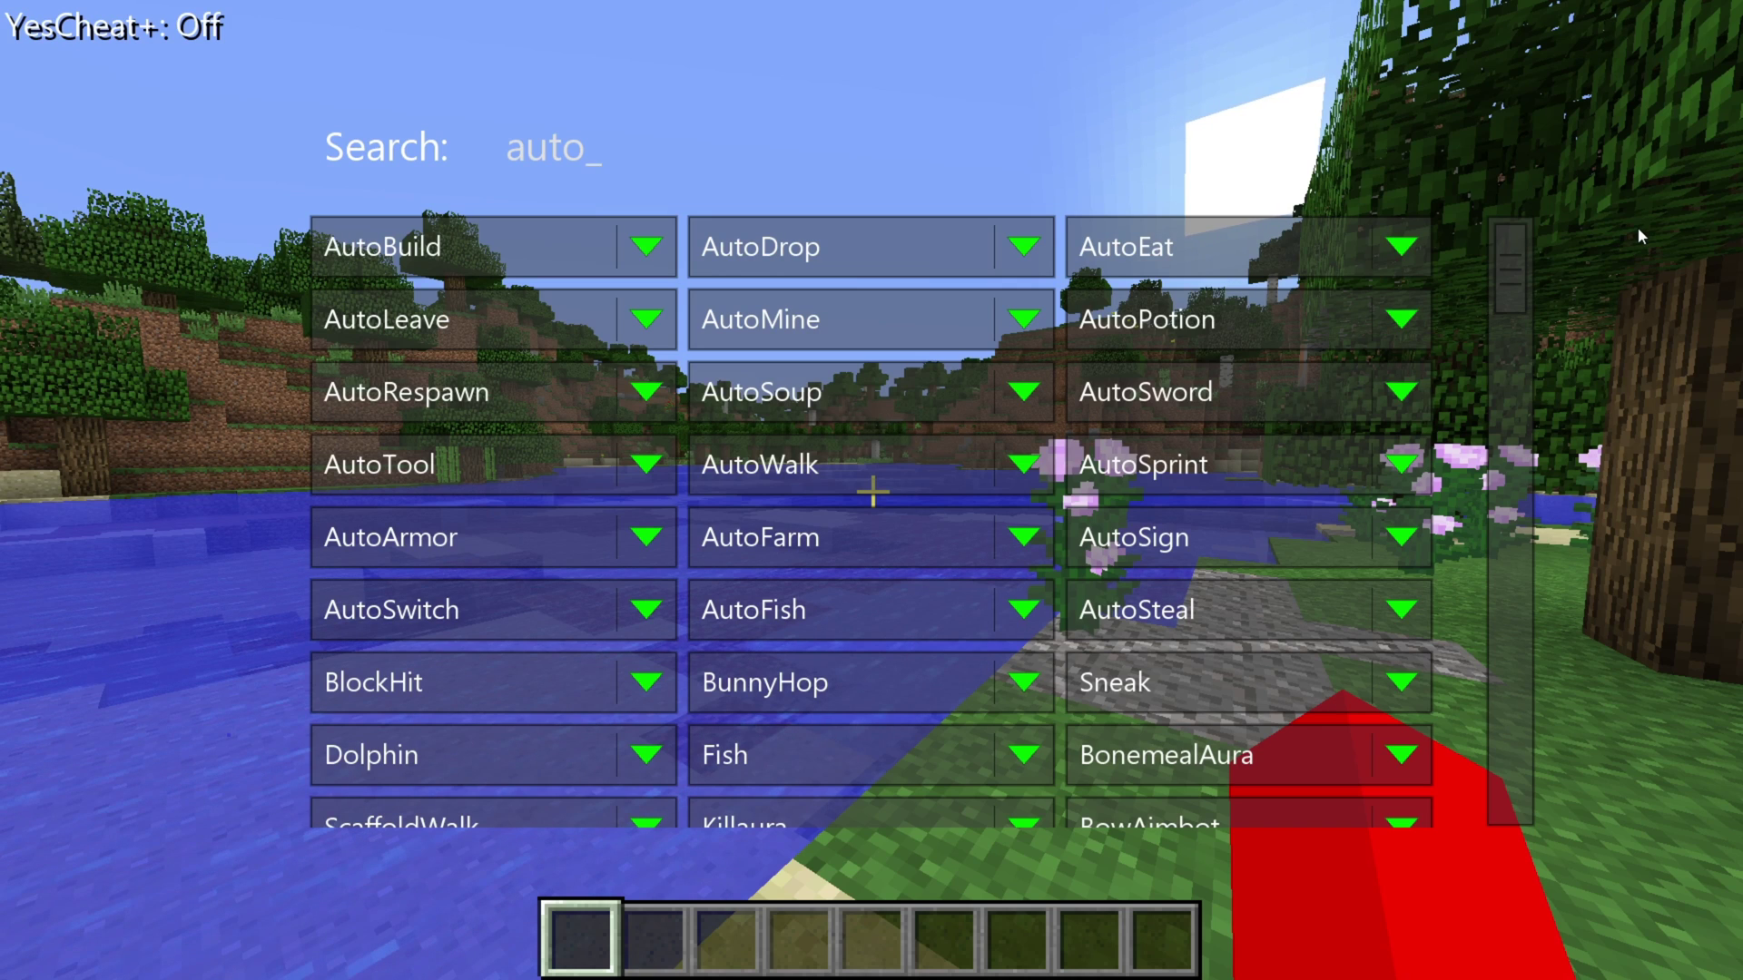
mouse_move(1404, 320)
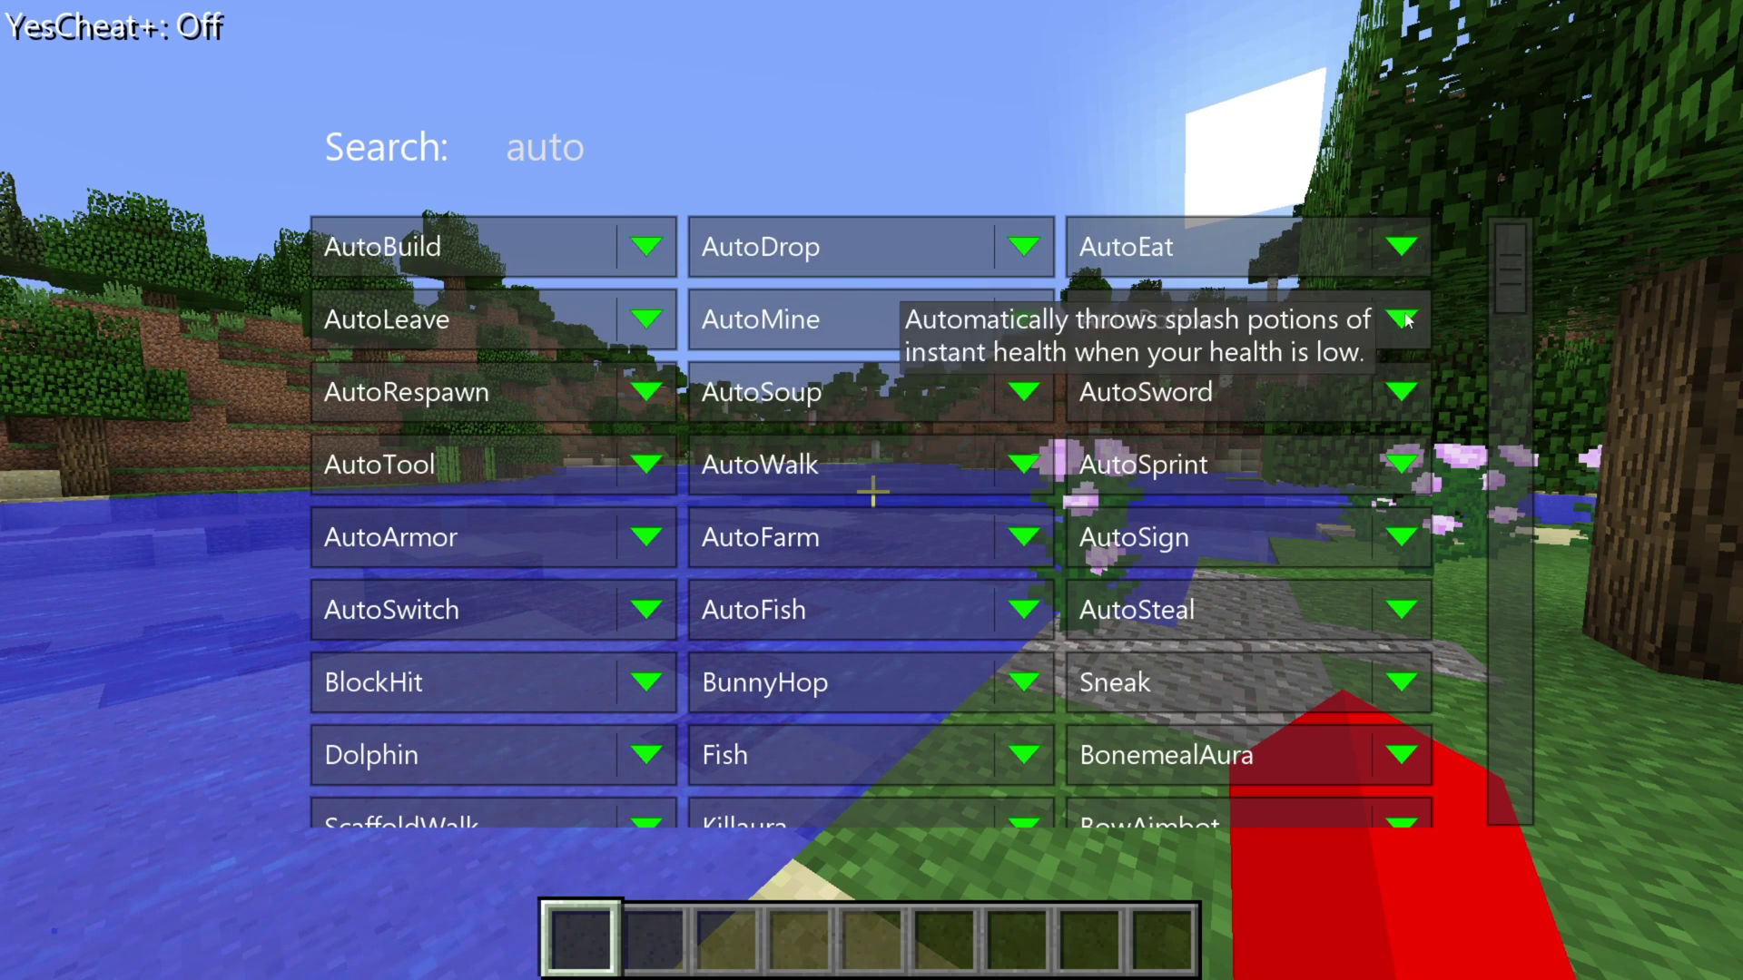
key("BackSpace")
key("BackSpace")
key("BackSpace")
key("BackSpace")
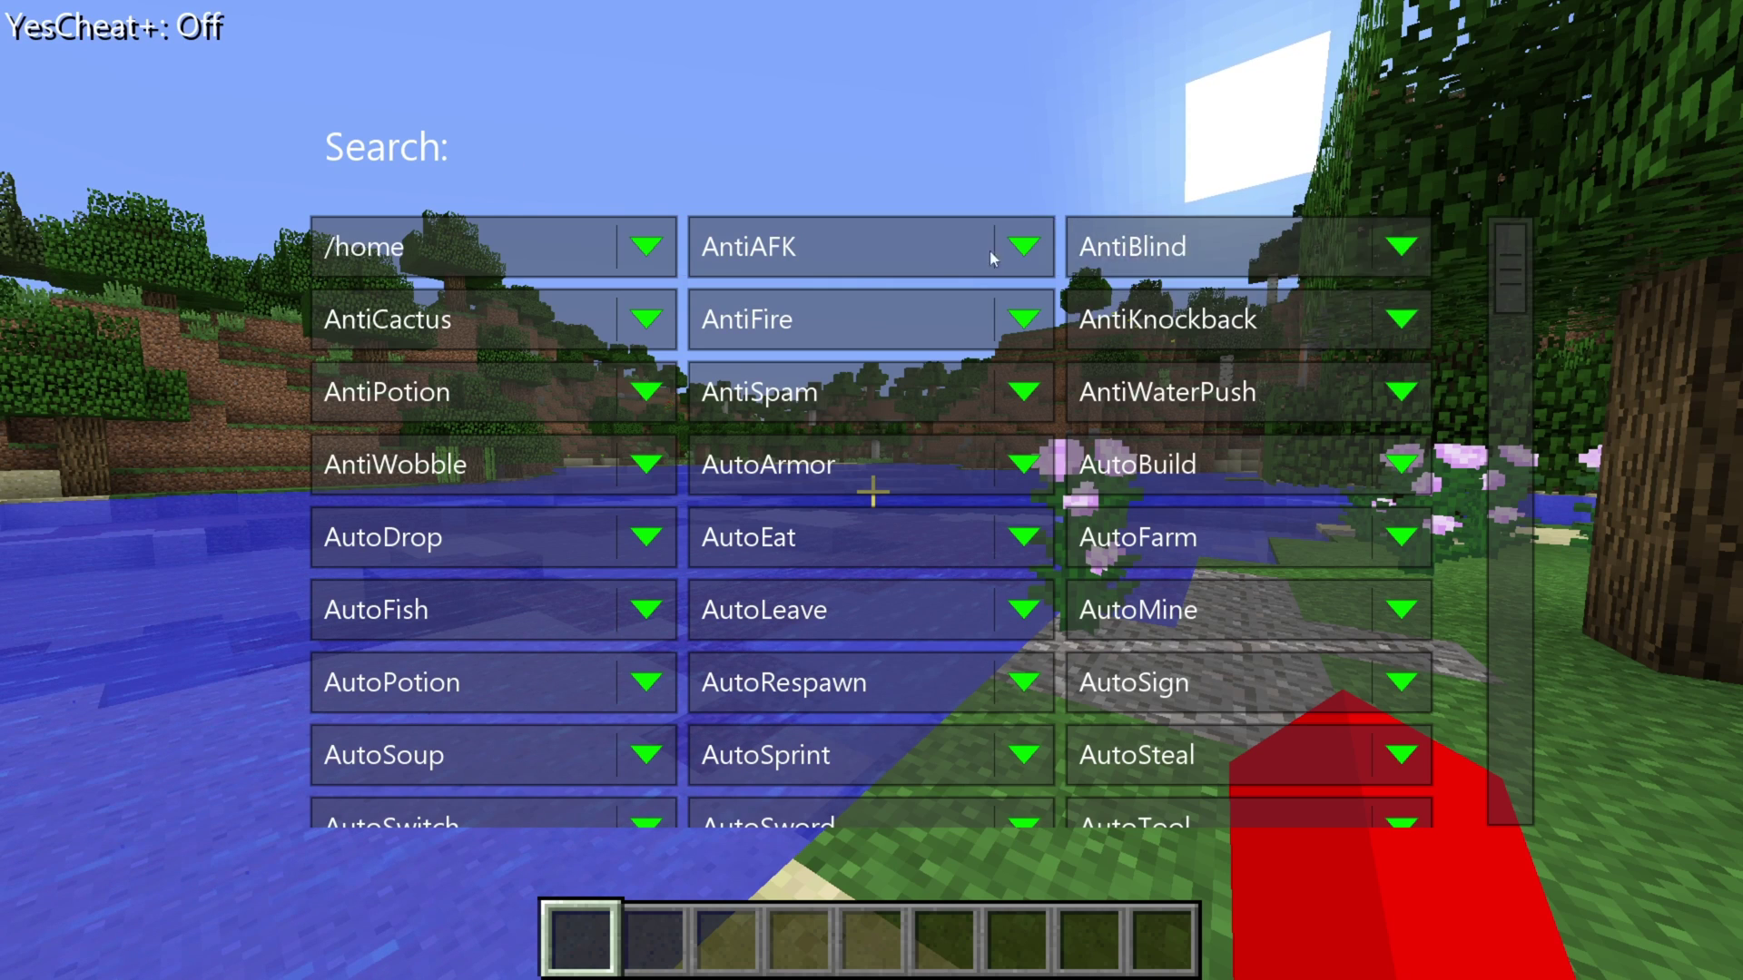
Step: Enable the AntiBlind, AntiKnockback and AntiWaterPush hacks
mouse_move(997, 263)
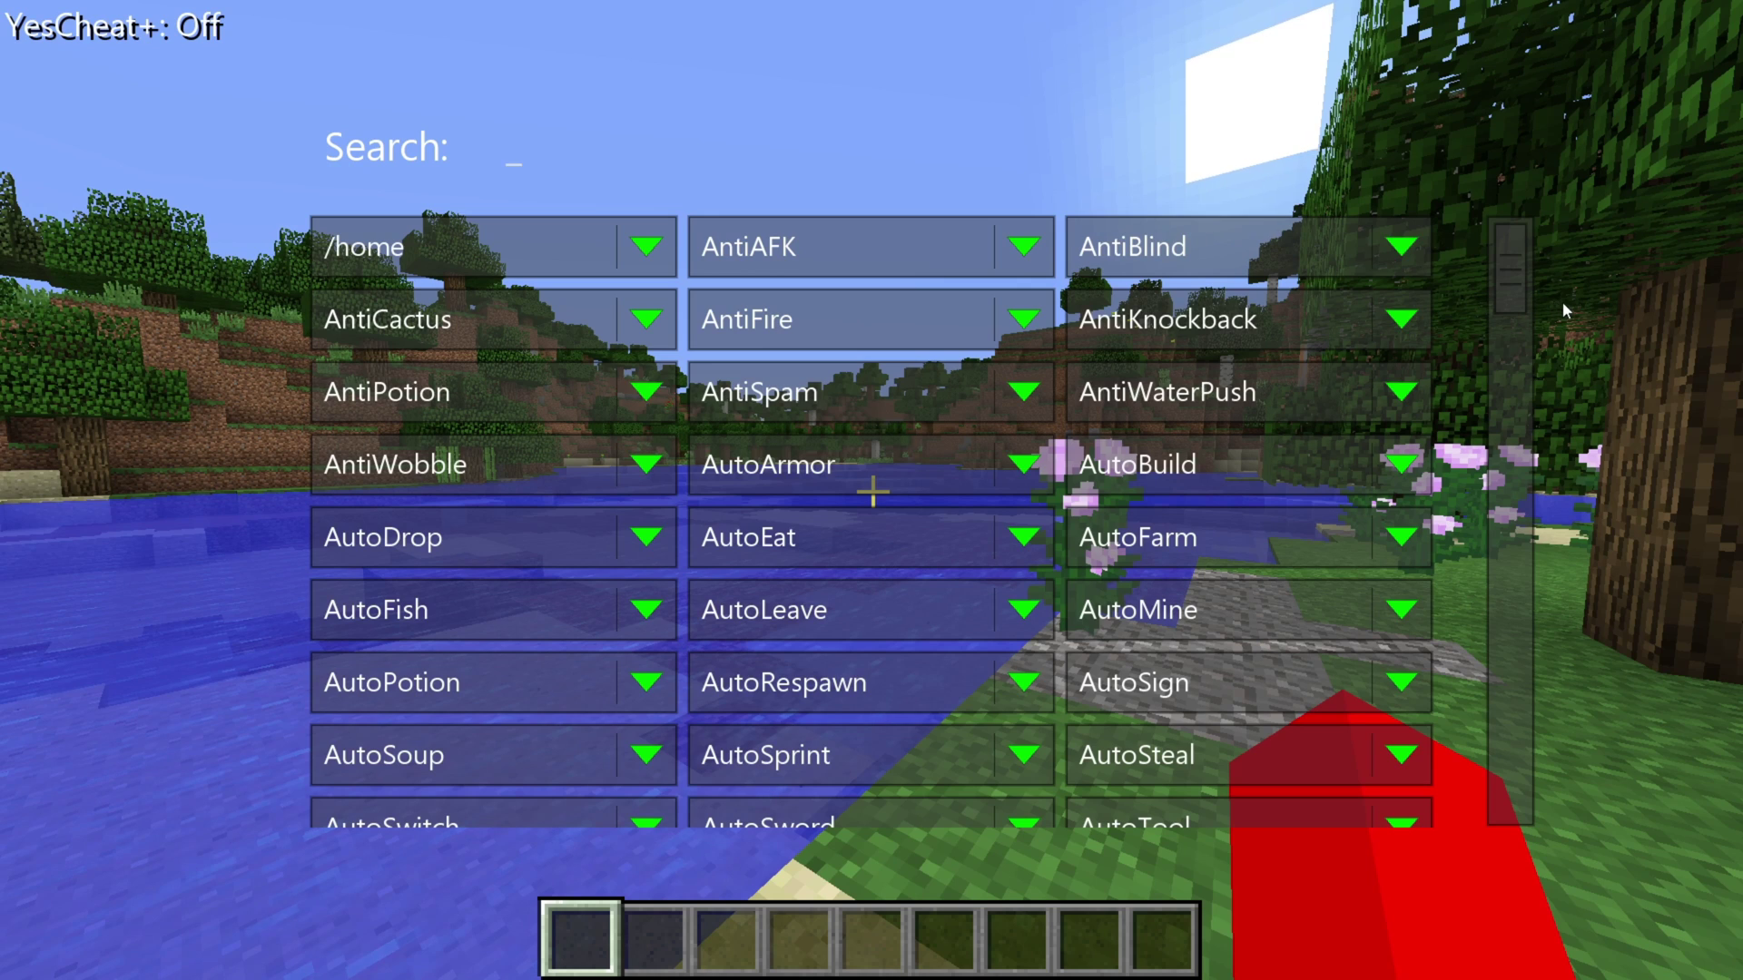
mouse_move(1168, 251)
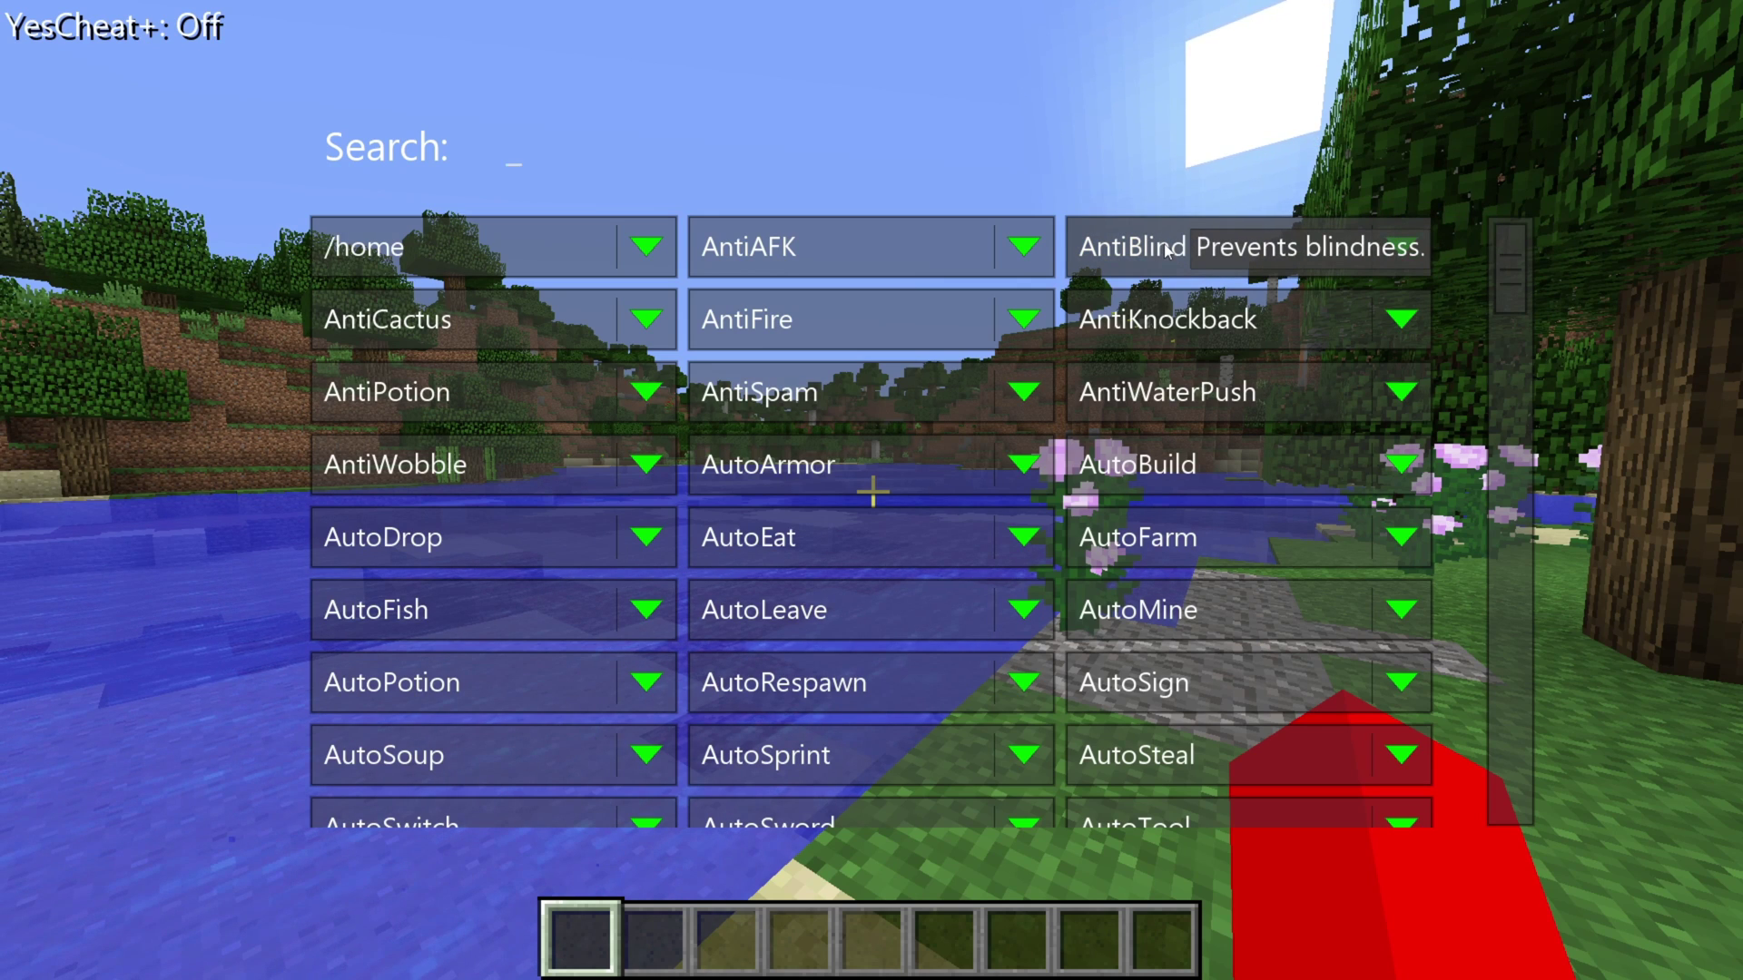
left_click(1192, 251)
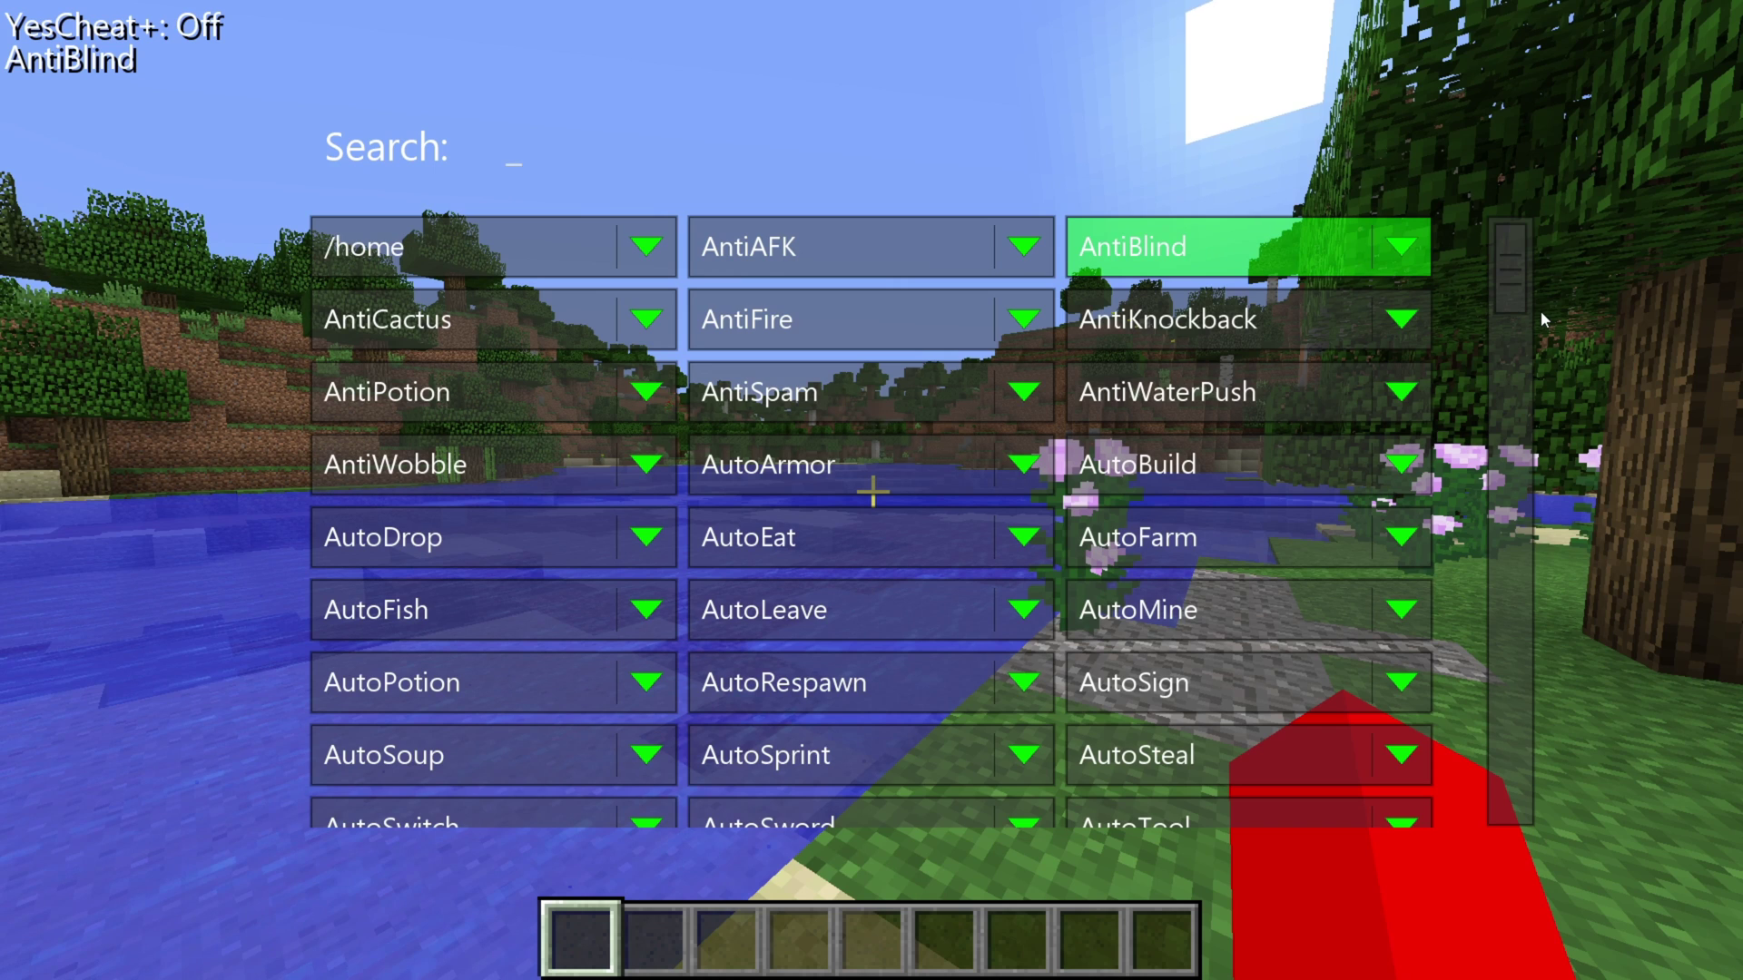
left_click(1300, 323)
left_click(1298, 392)
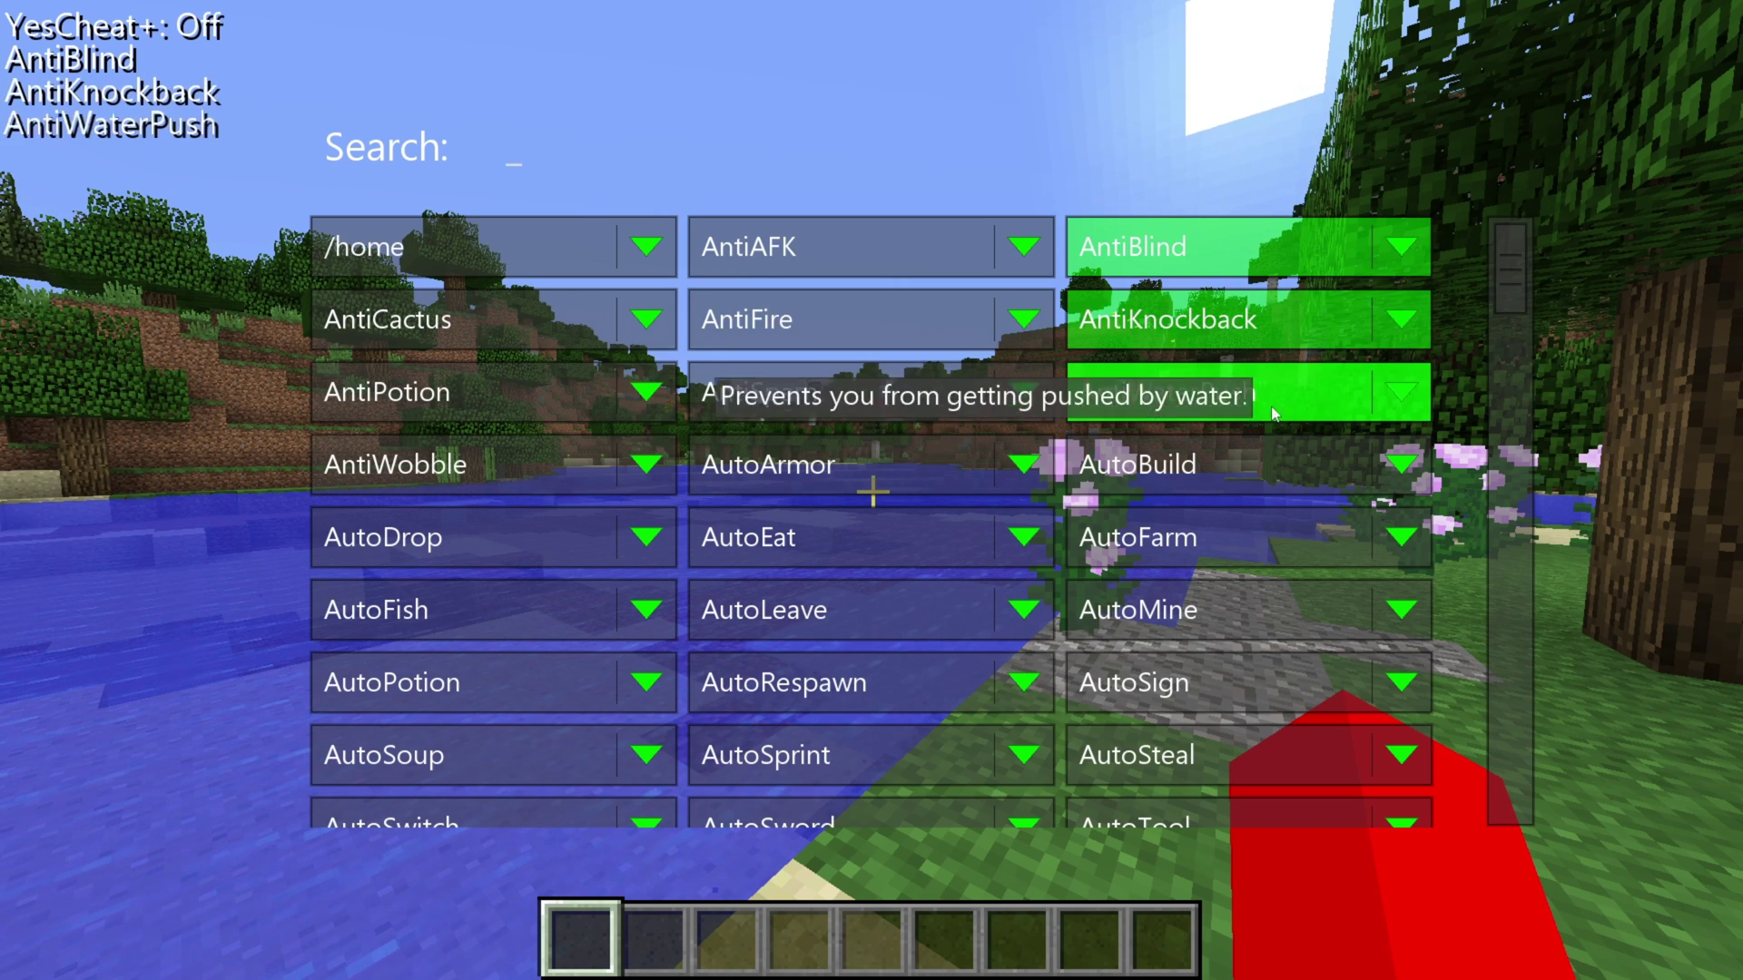